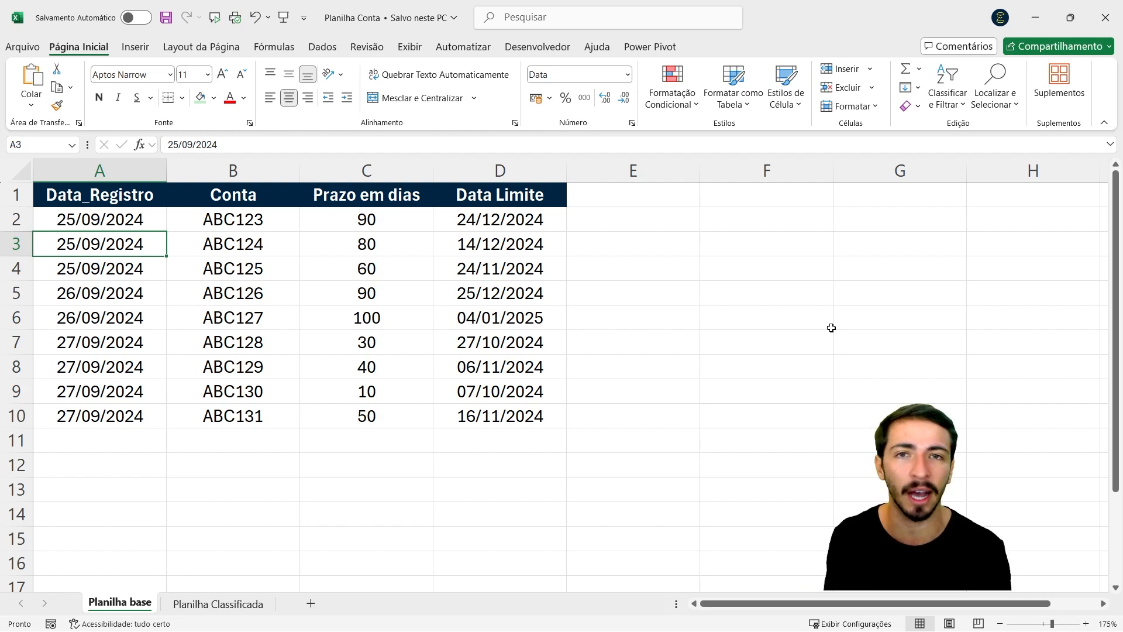
- Review the Data_Registro, Conta and Prazo em dias columns of the base sheet
key(Right)
key(Right)
key(Right)
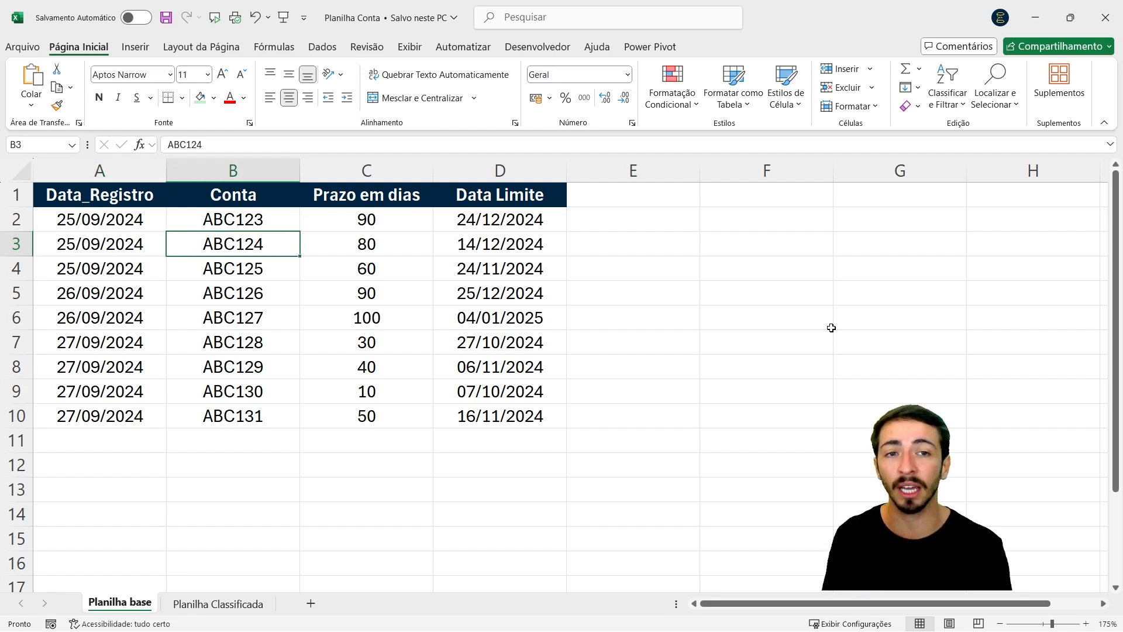
key(Up)
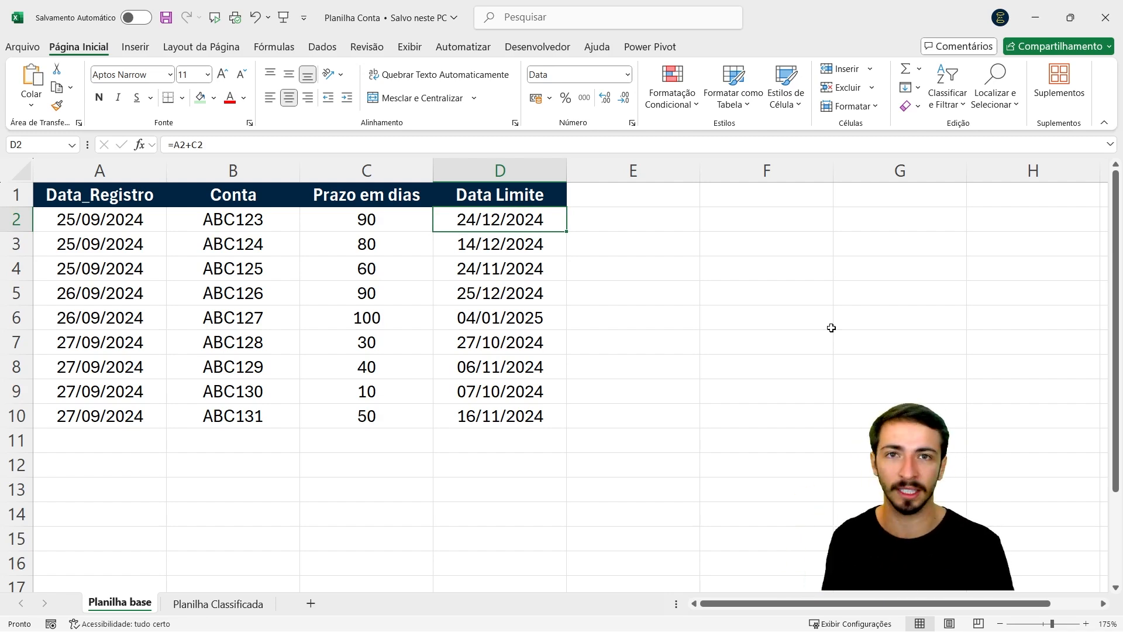
key(Left)
key(Left)
key(Left)
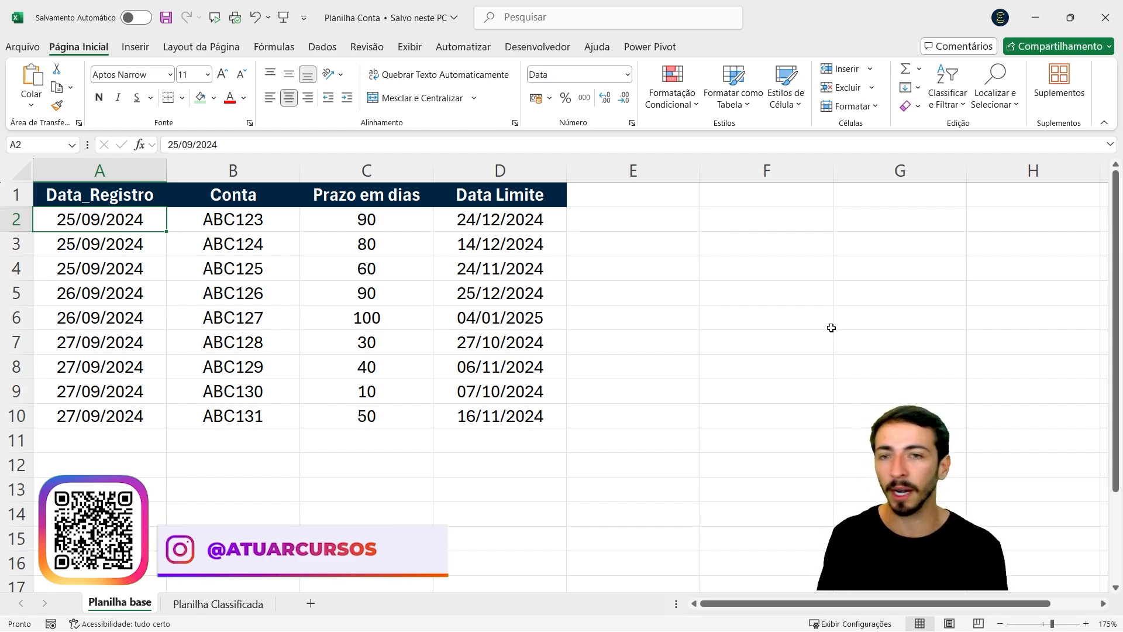
key(ctrl+shift+Down)
key(Right)
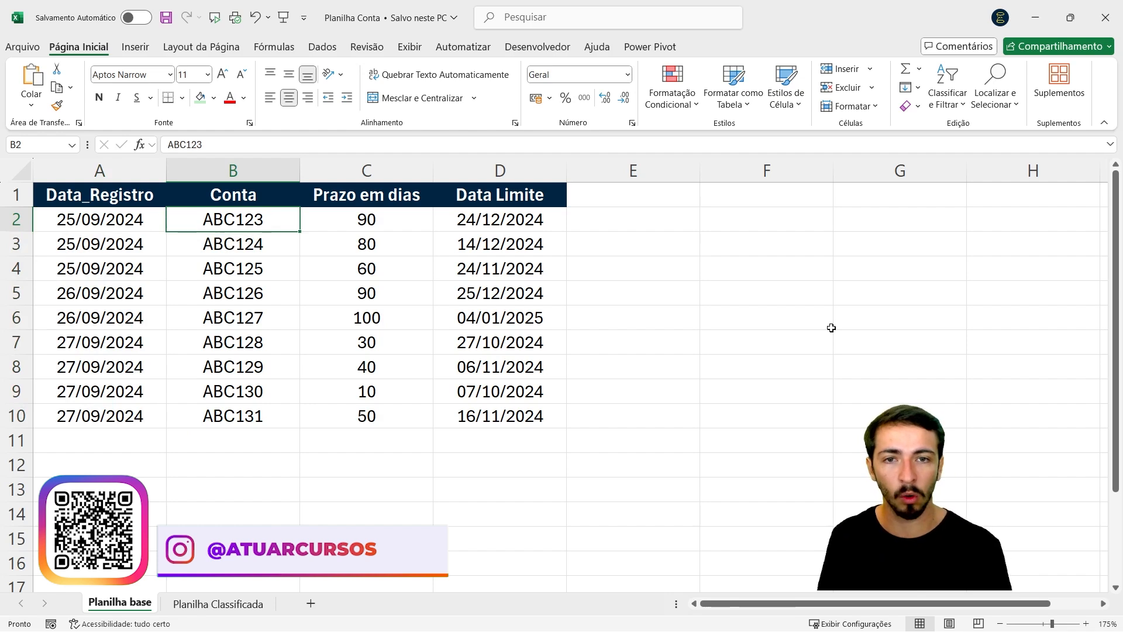
key(ctrl+shift+Down)
key(Right)
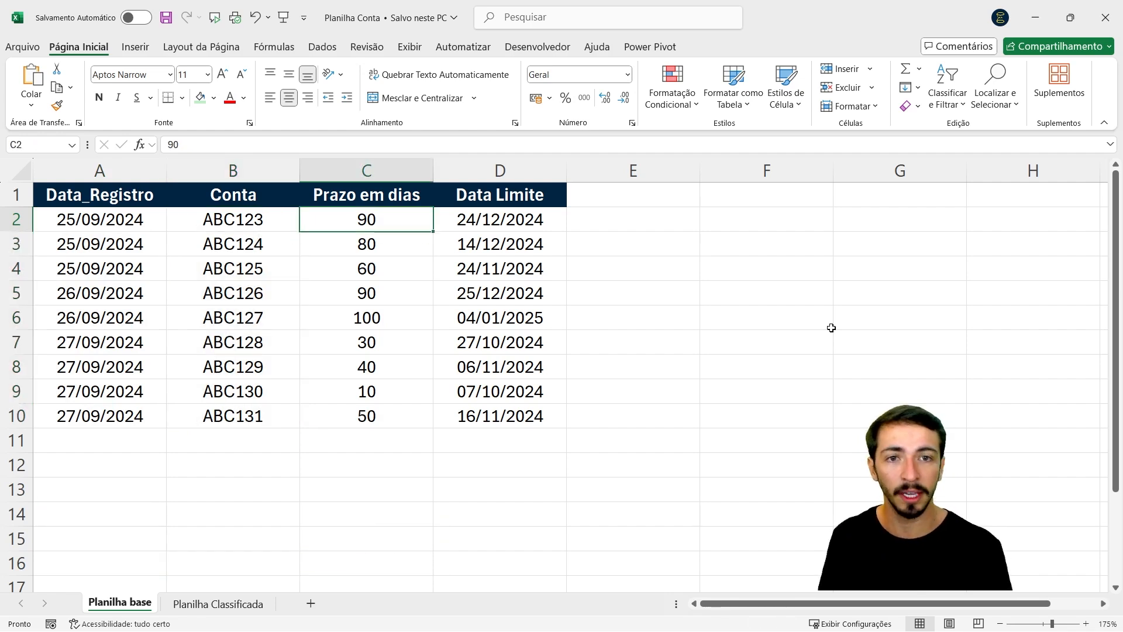
key(ctrl+shift+Down)
key(shift+BackSpace)
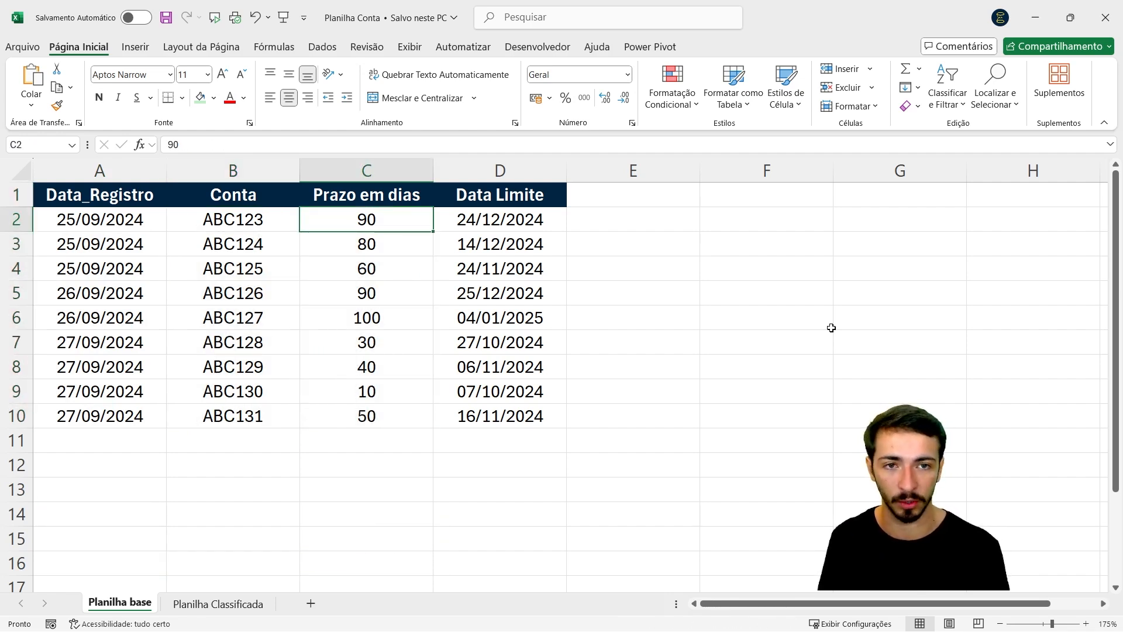
- Inspect the formula in D2 that calculates Data Limite, along with the cells it references in row 2
key(Right)
key(F2)
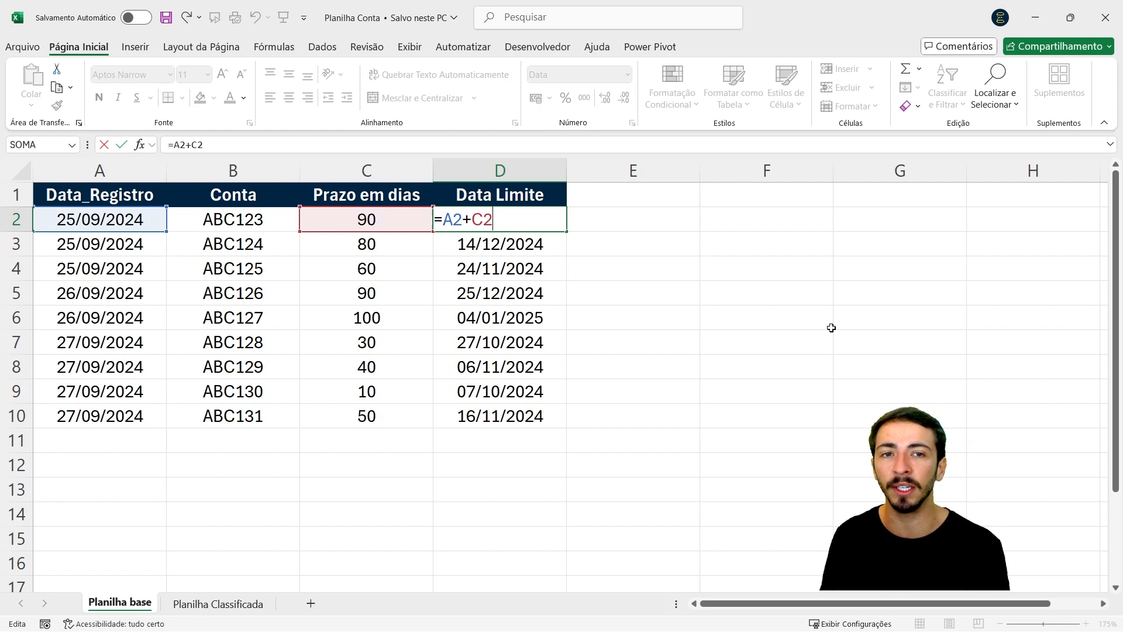
key(Escape)
key(ctrl+Left)
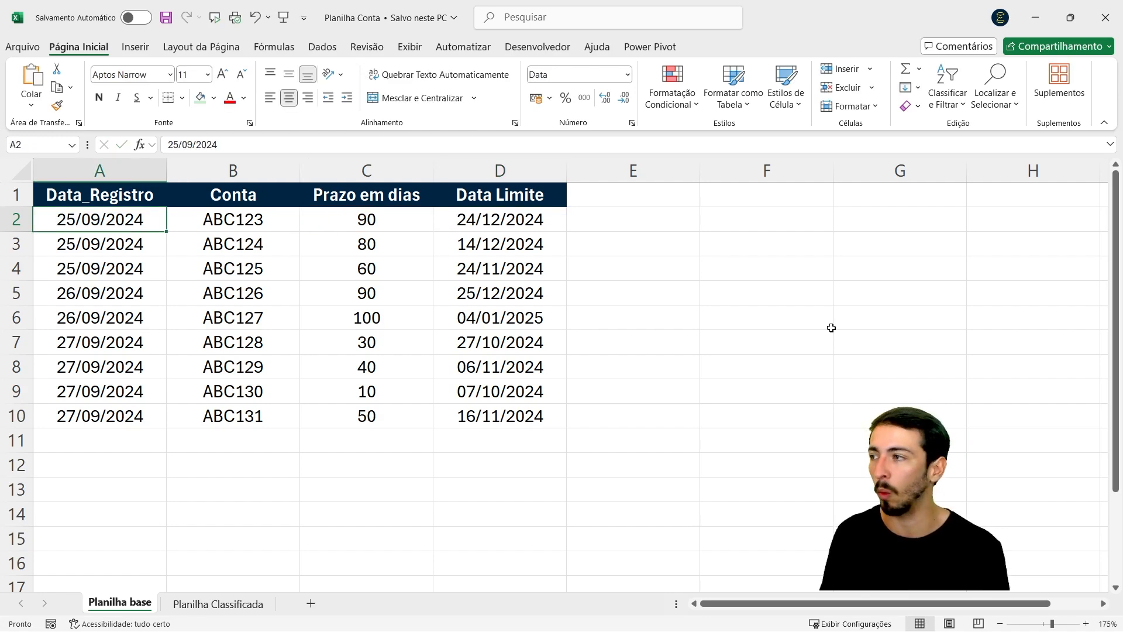
key(Right)
key(Right)
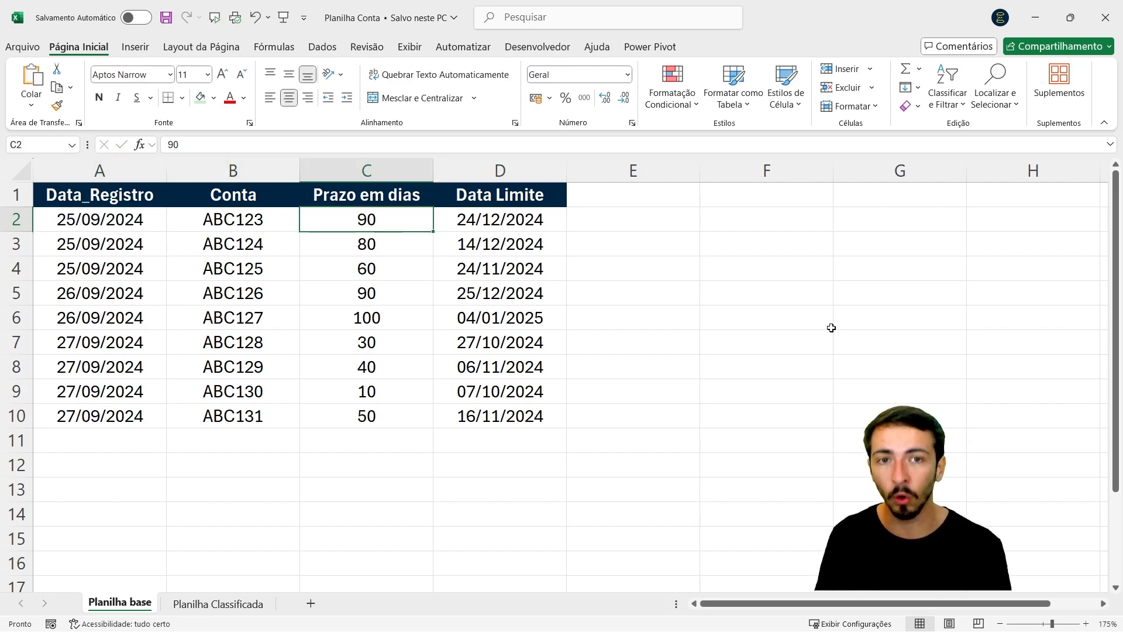
key(Right)
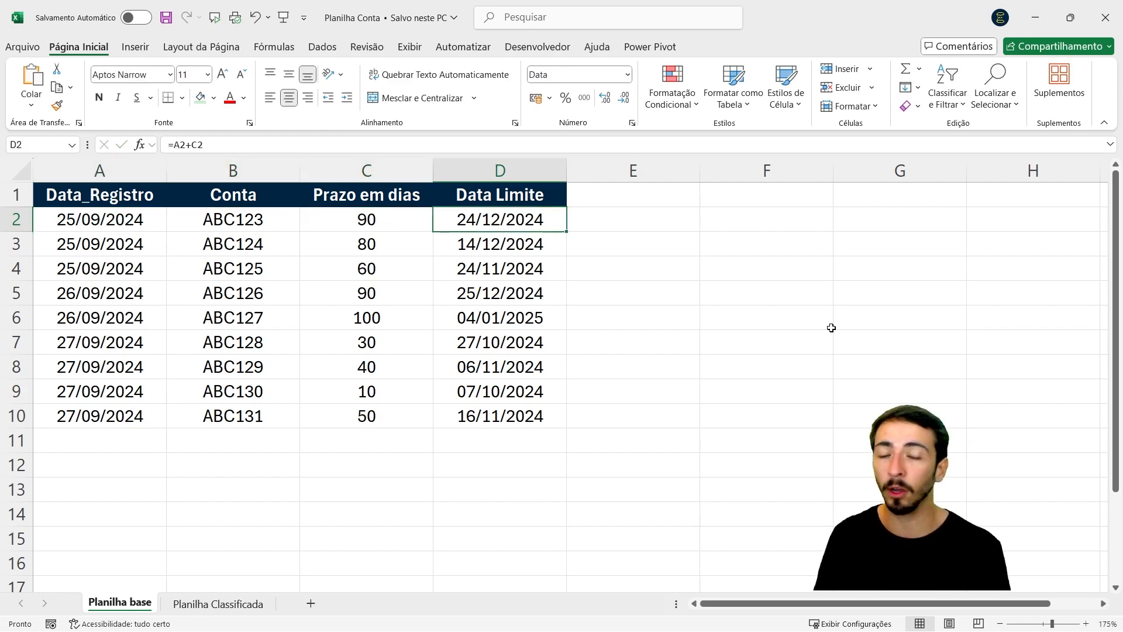
key(Left)
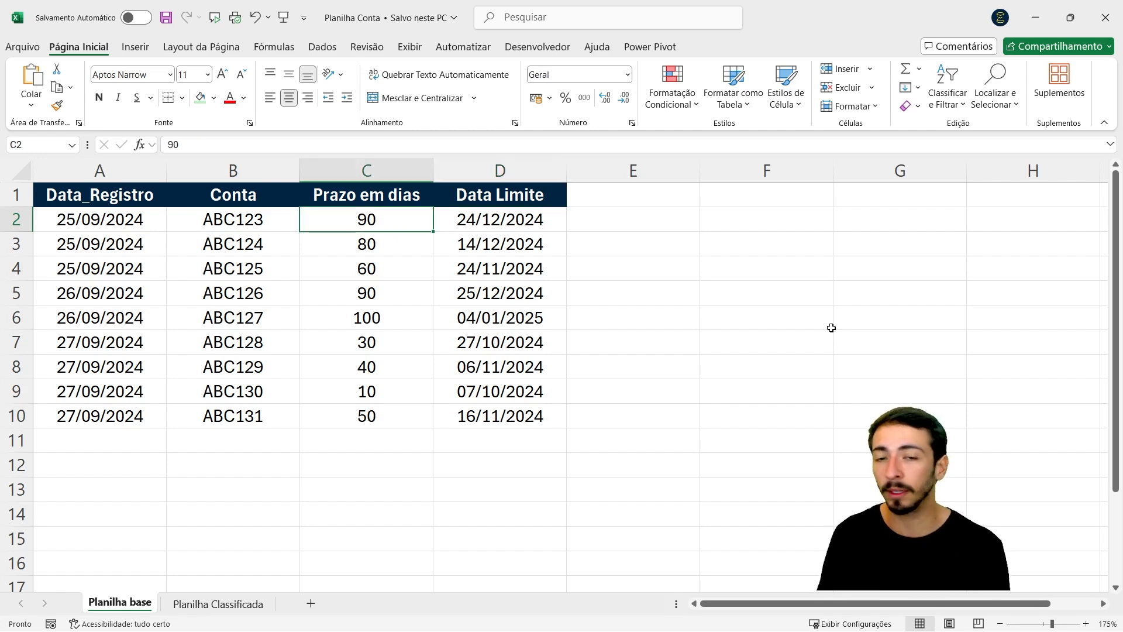
- Copy the registration date from A10 into A11 to begin a new record
key(Left)
key(Down)
key(Down)
key(Down)
key(Down)
key(Down)
key(Down)
key(Down)
key(Down)
key(Down)
key(Down)
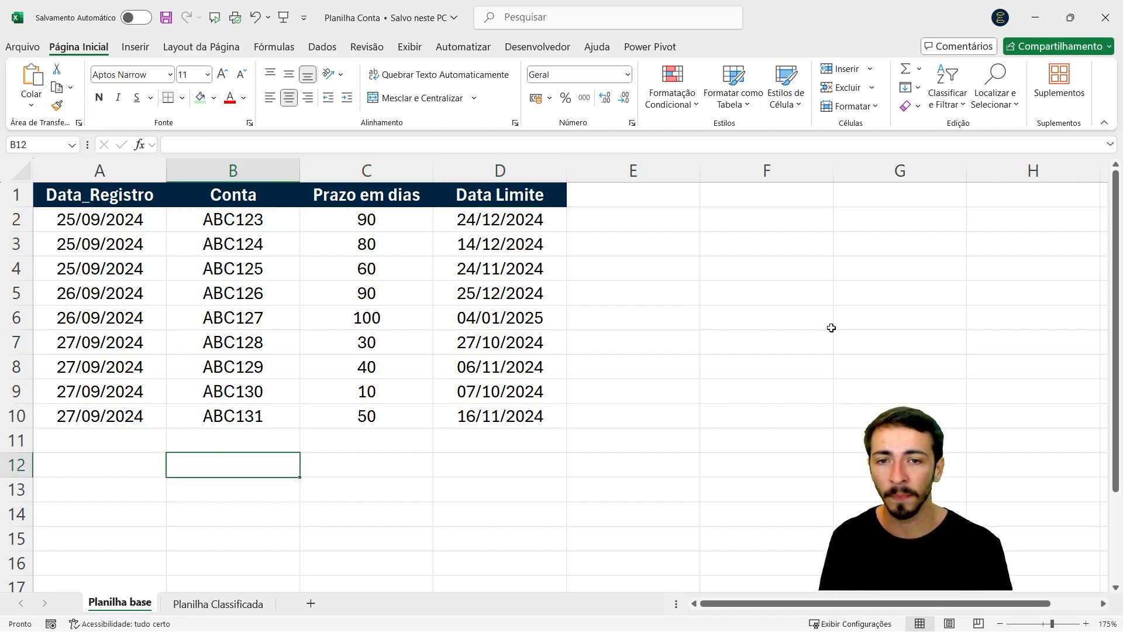
key(Left)
key(Up)
key(ctrl+d)
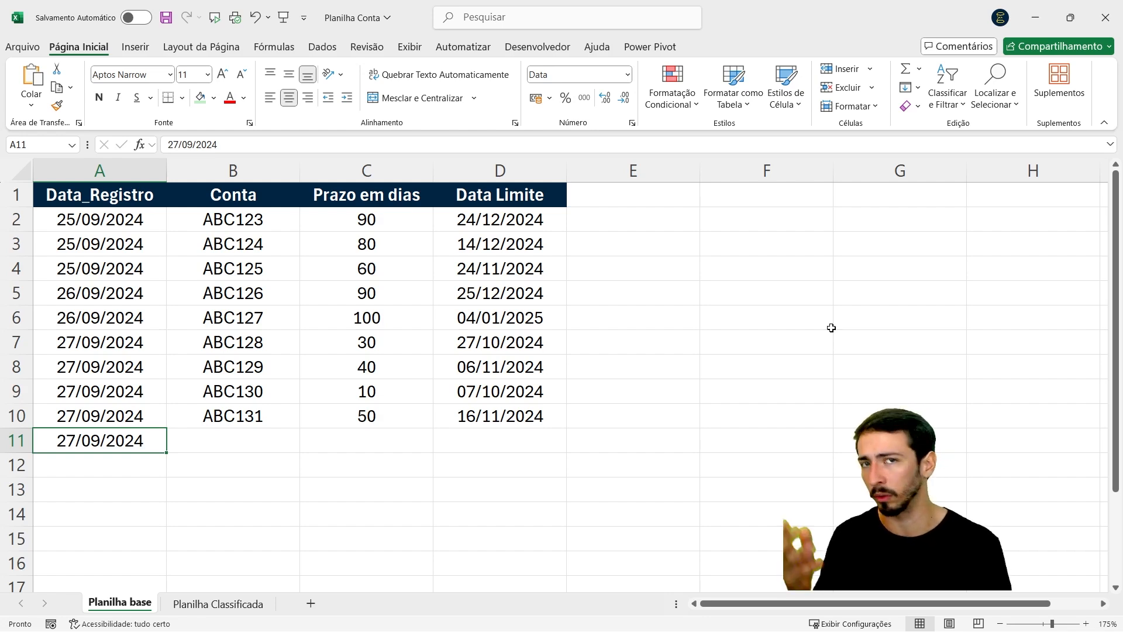
- Extend the account code series from B10 into B11
key(Right)
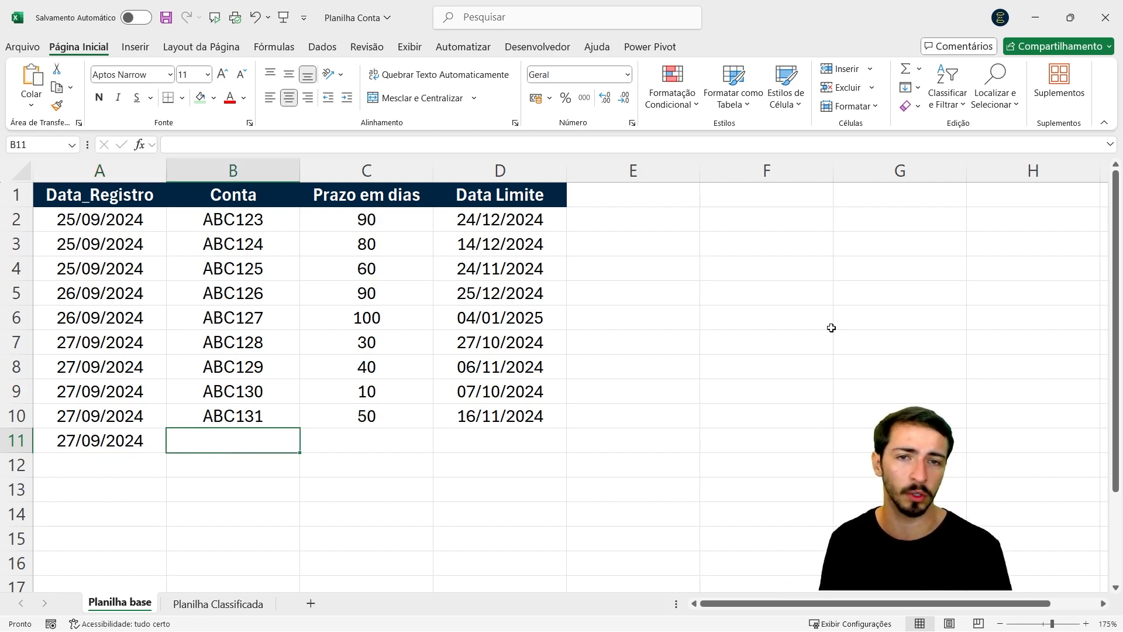
key(Up)
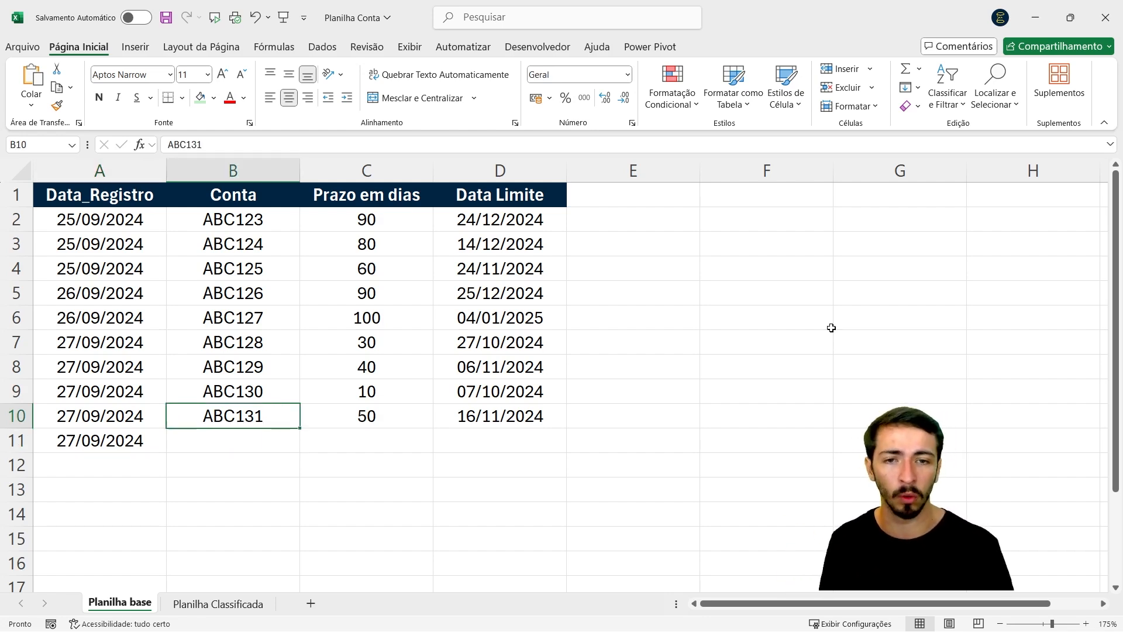
drag(299, 429, 300, 445)
- Enter a Prazo em dias of 40 in C11 for the new record
click(371, 439)
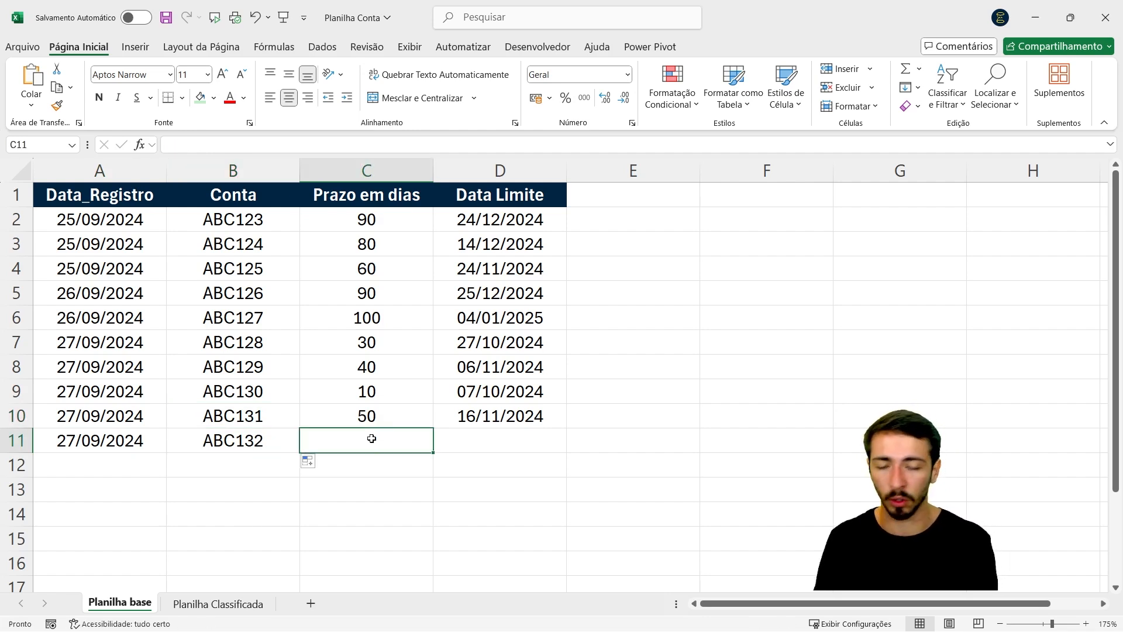
text(40)
key(Return)
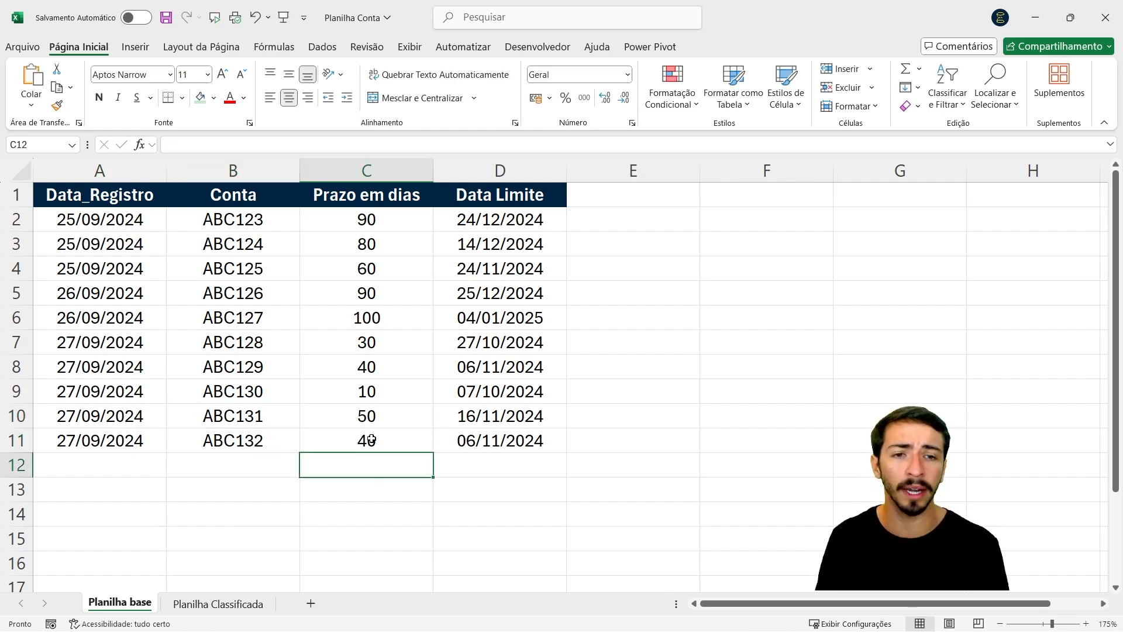
- Inspect the Data Limite formula in D11 and the new record's values without changing them
key(Up)
key(Right)
key(F2)
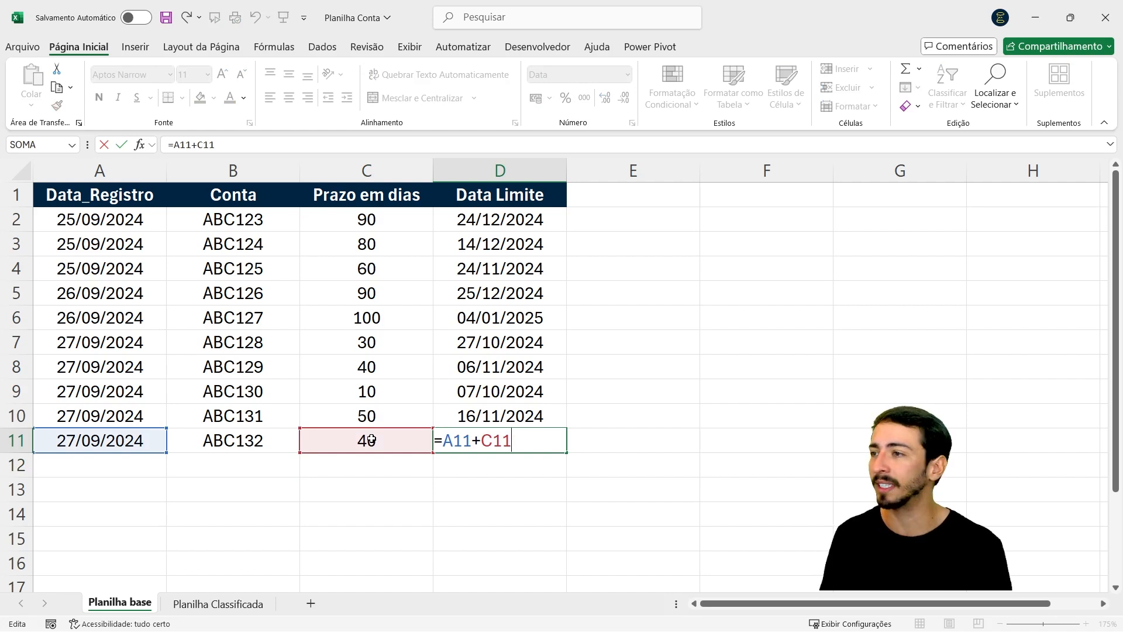
click(371, 439)
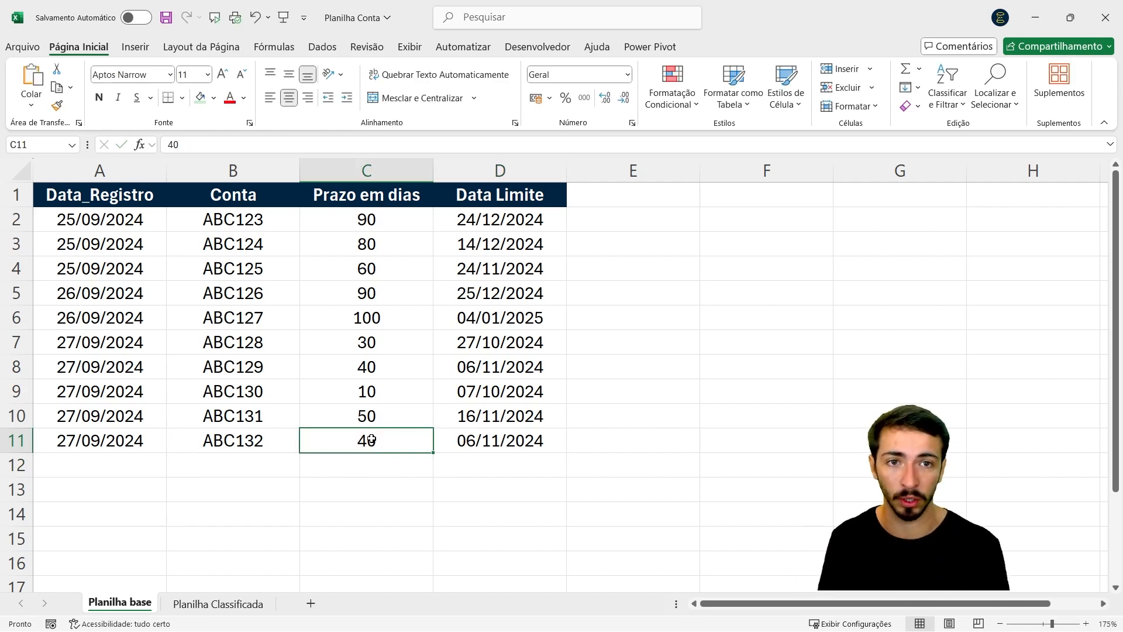
key(Left)
key(Left)
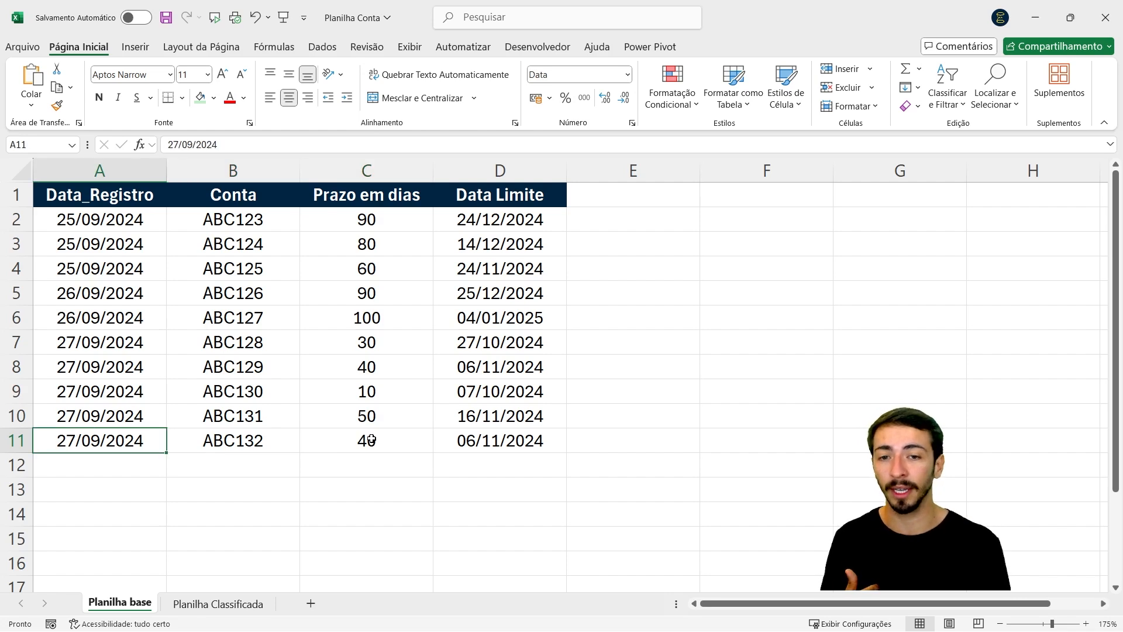
- Look through the table's records and the formulas in the Data Limite column up to row 2
key(Down)
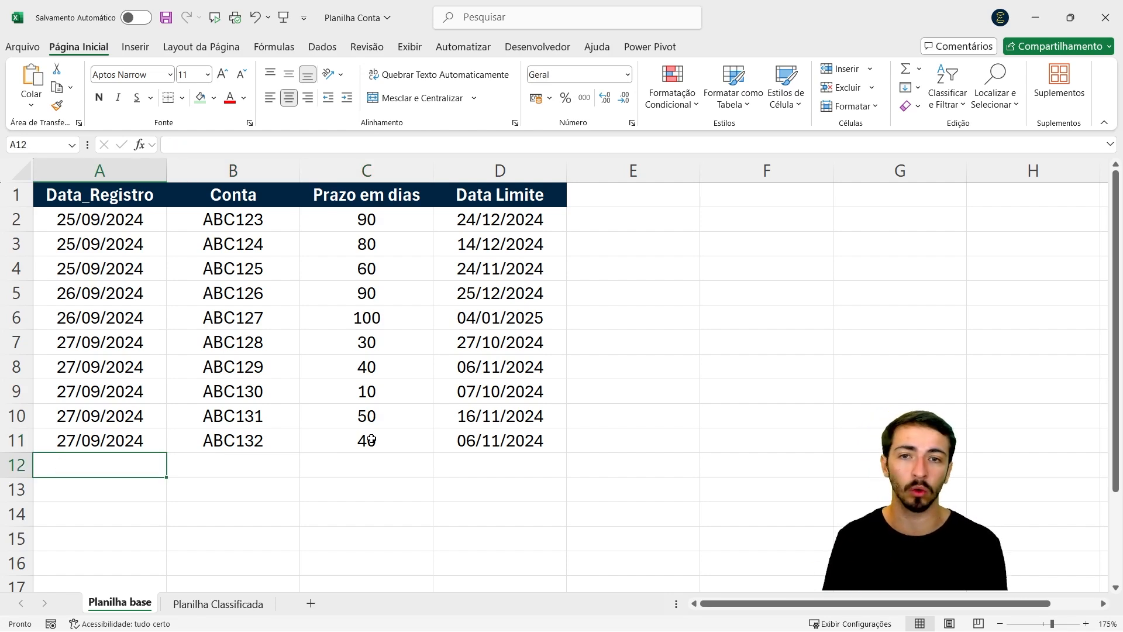
key(Up)
key(Up)
key(Up)
key(Up)
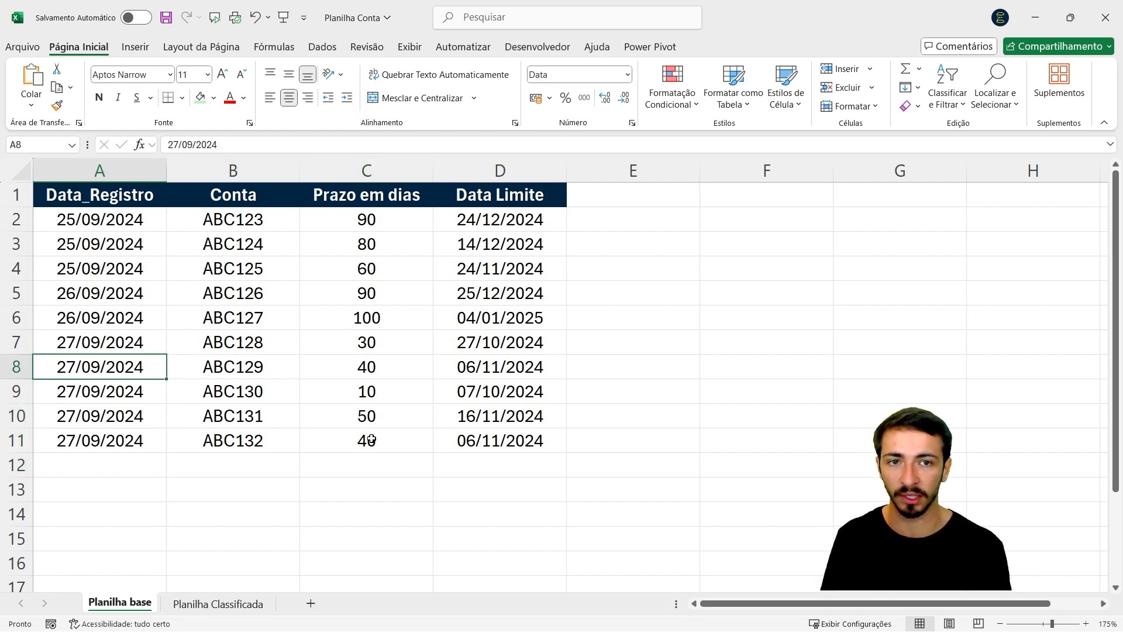
key(Right)
key(Right)
key(Right)
key(Right)
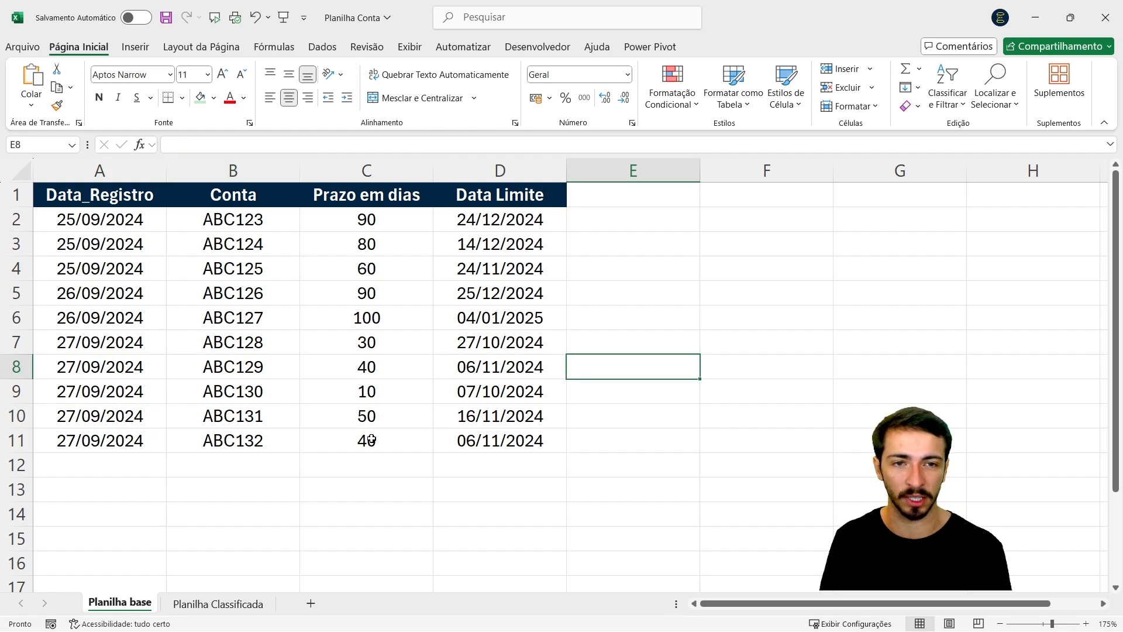
key(Left)
key(Up)
key(Up)
key(Up)
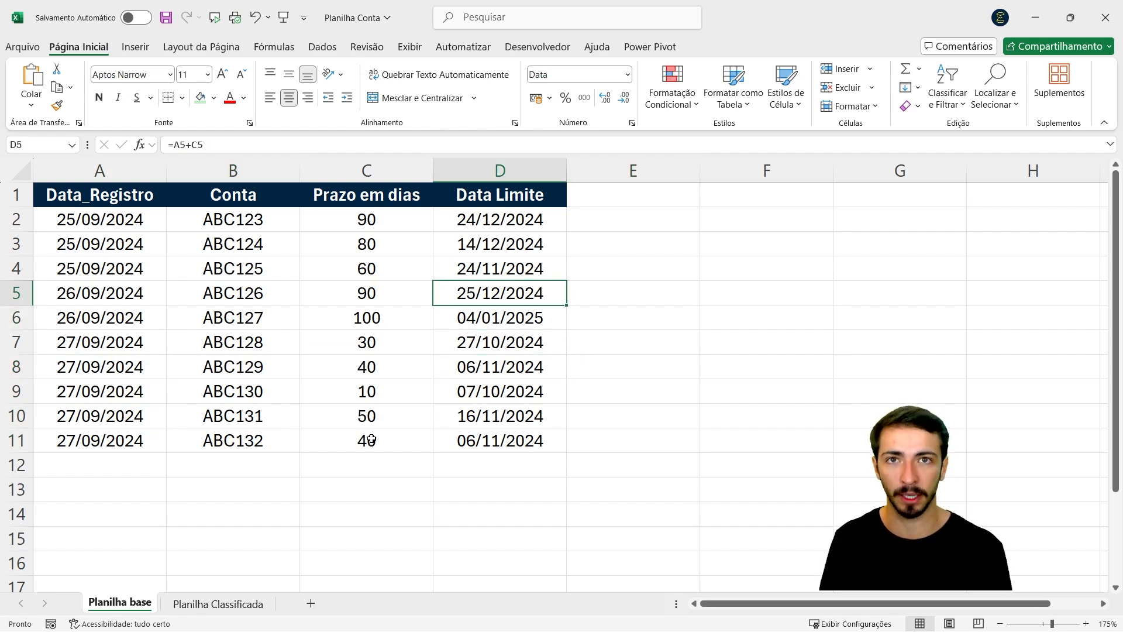
key(Up)
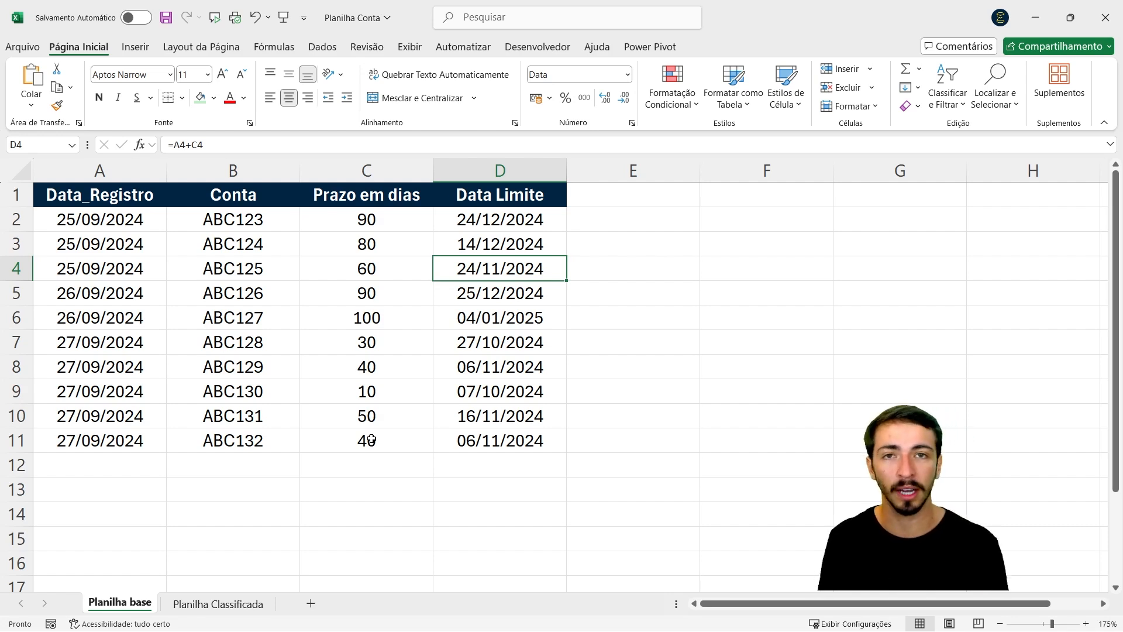
key(Up)
key(Left)
key(Up)
key(Right)
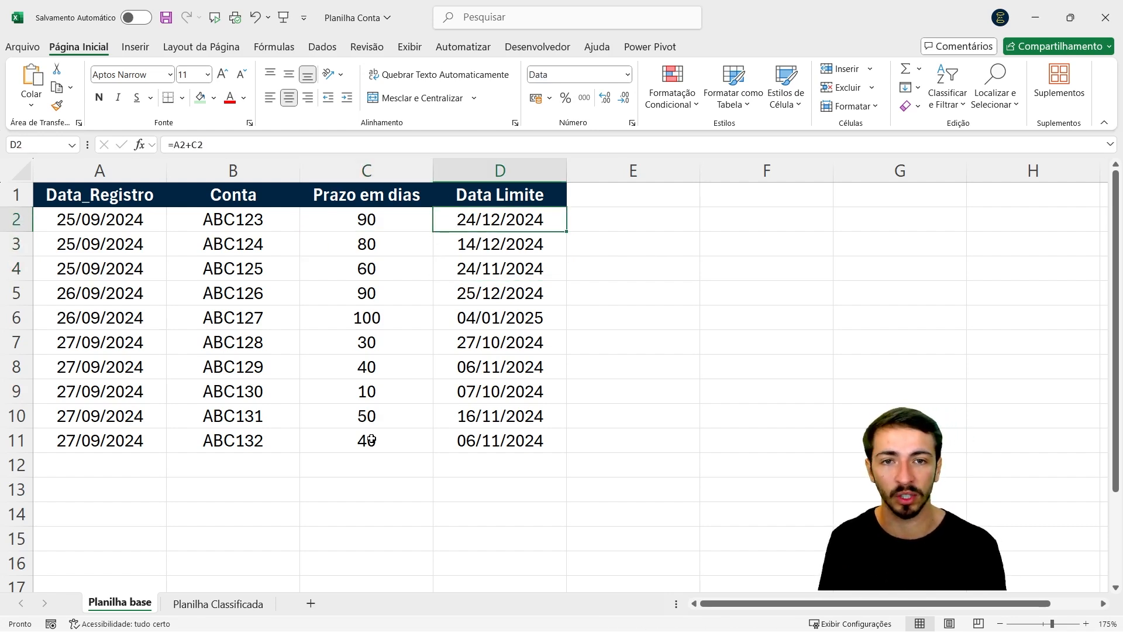
- Highlight the first record in row 2, and afterward the full data range A2:D11
key(shift+Left)
key(shift+Left)
key(shift+Left)
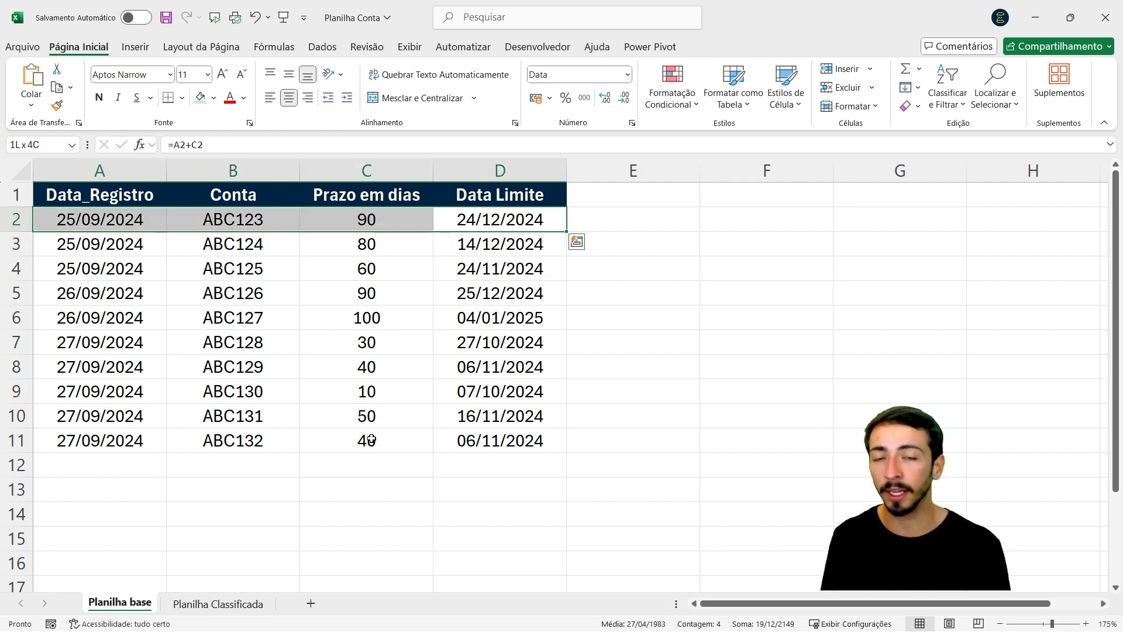
key(Down)
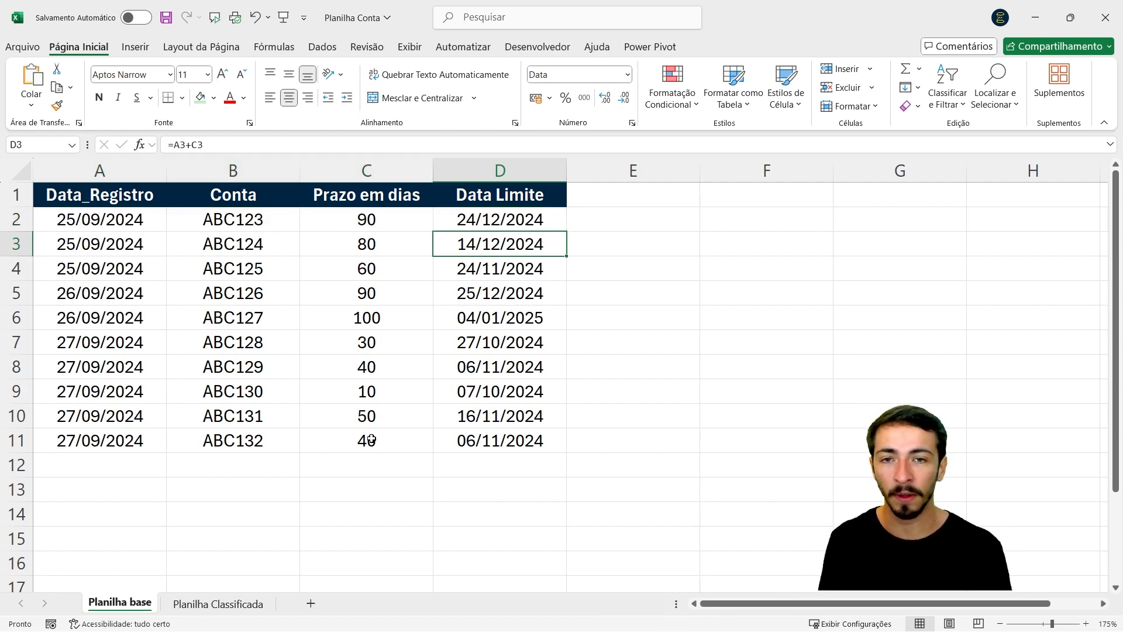
key(Left)
key(Left)
key(Left)
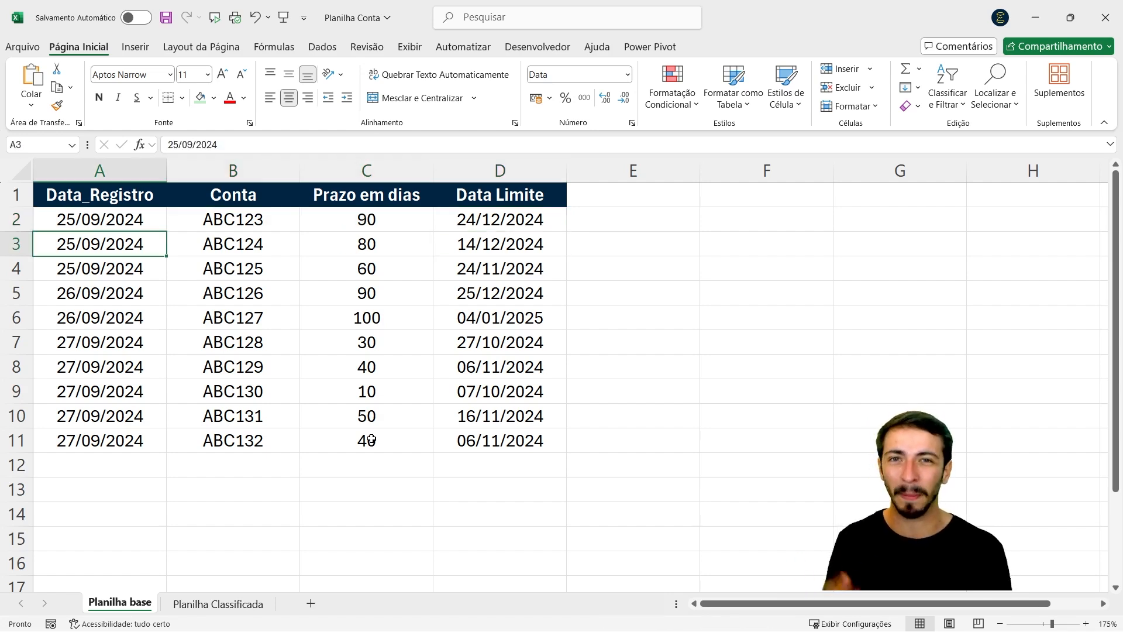
key(Up)
key(ctrl+shift+Down)
key(ctrl+shift+Right)
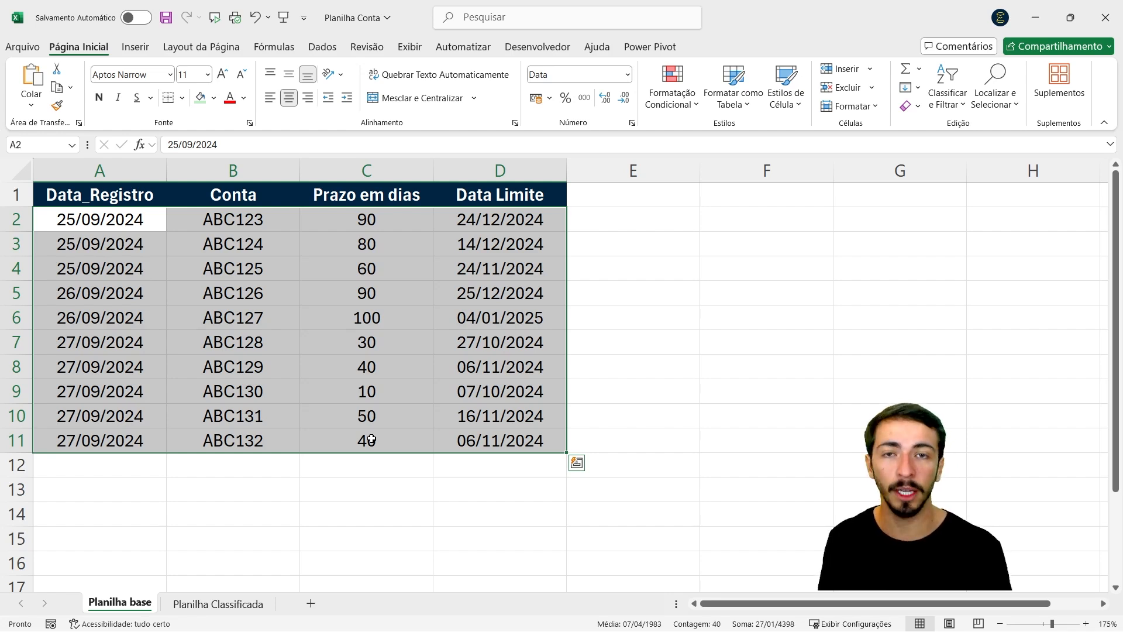
- Widen the Conta and Prazo em dias columns on the Planilha Classificada sheet
key(ctrl+Page_Down)
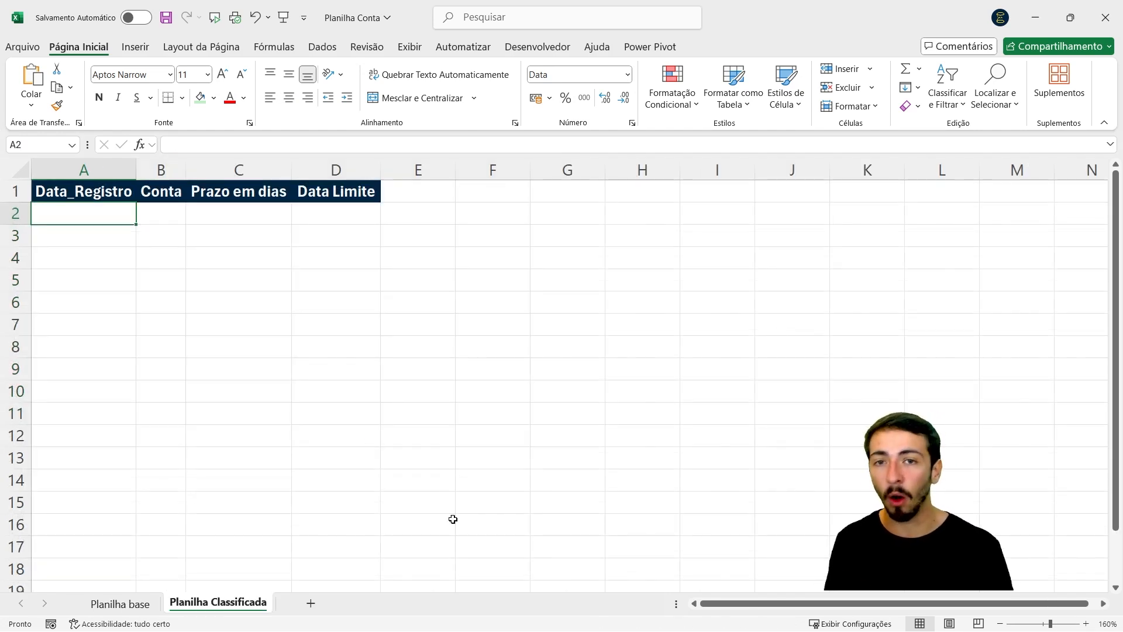
drag(189, 178, 228, 176)
drag(336, 174, 370, 167)
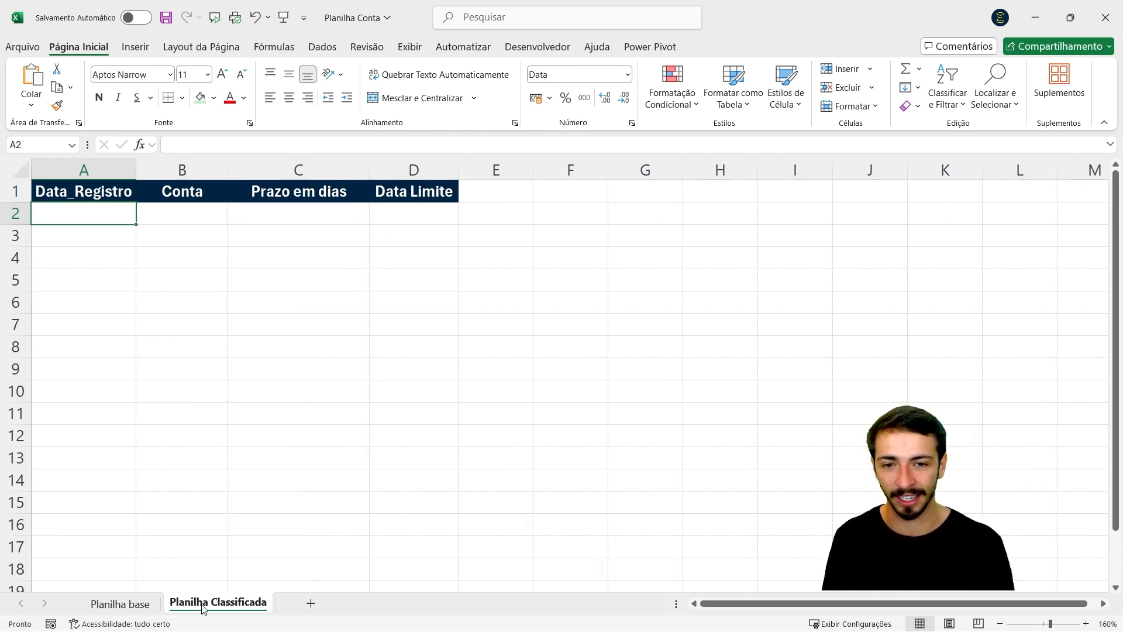
- Compare the Planilha base data with the Planilha Classificada sheet and select its first Data Limite cell, D2
click(140, 605)
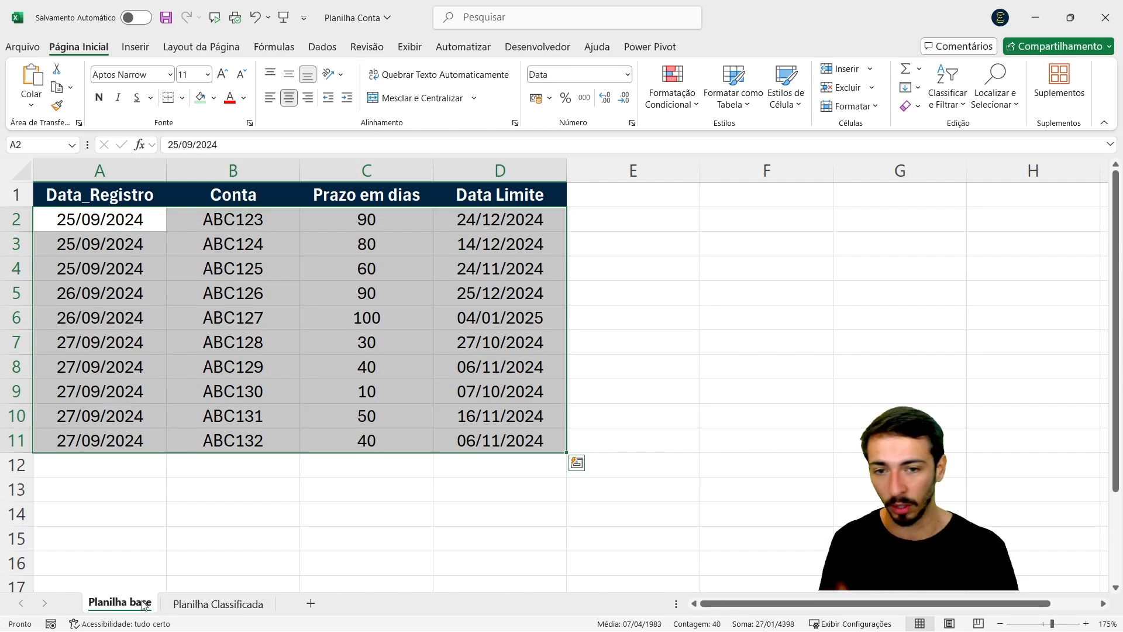
click(195, 605)
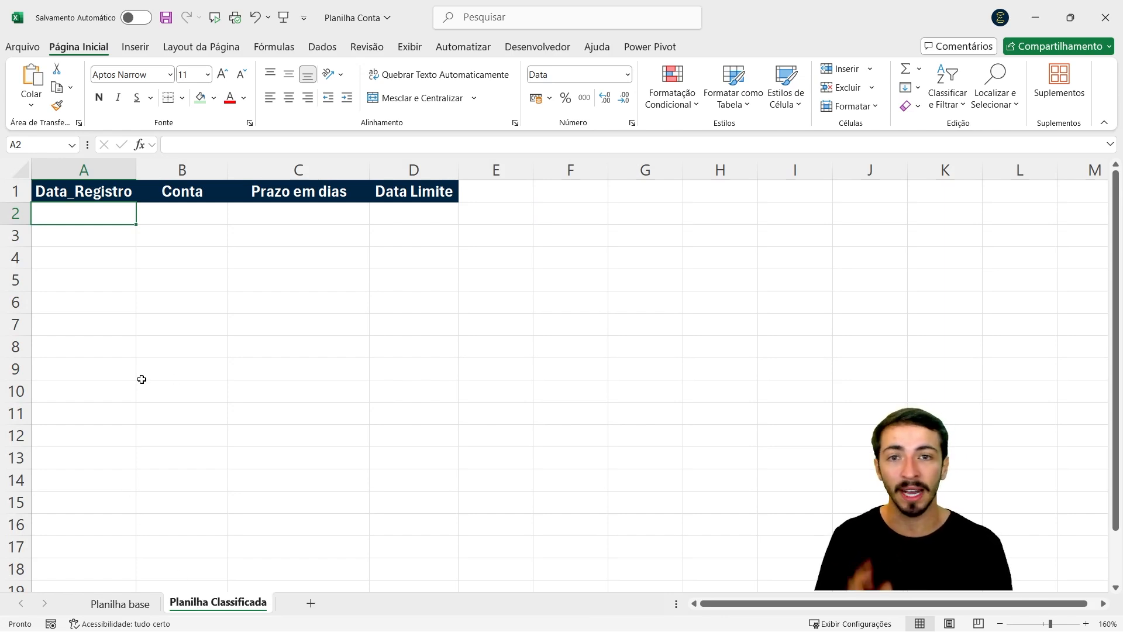
click(395, 220)
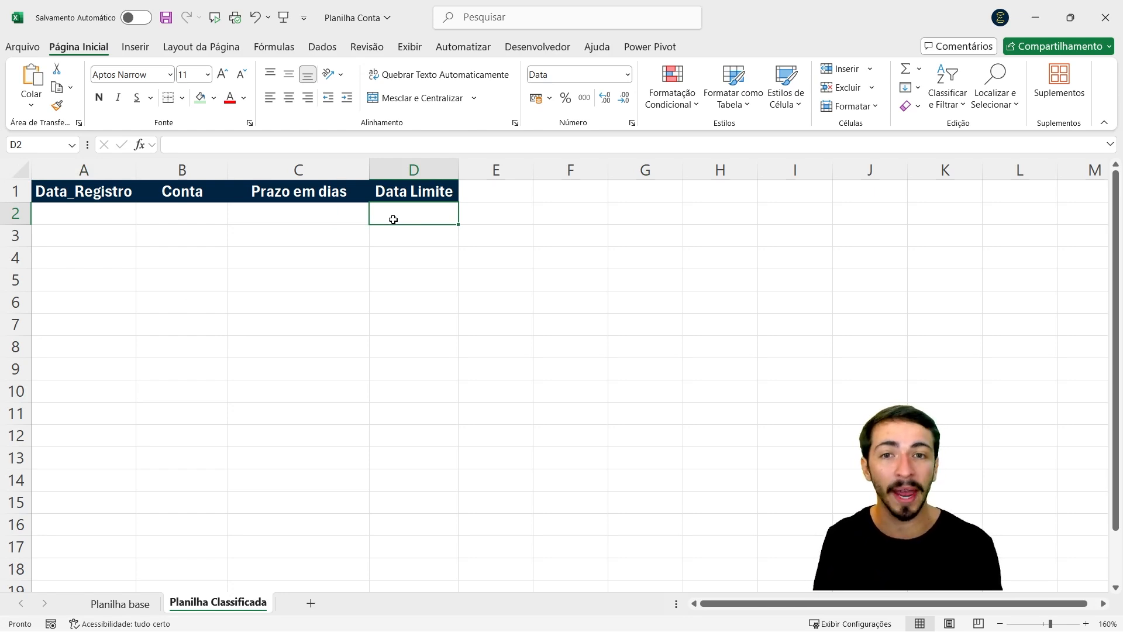
- Look through the records on Planilha base down to the first empty row below the table
key(Left)
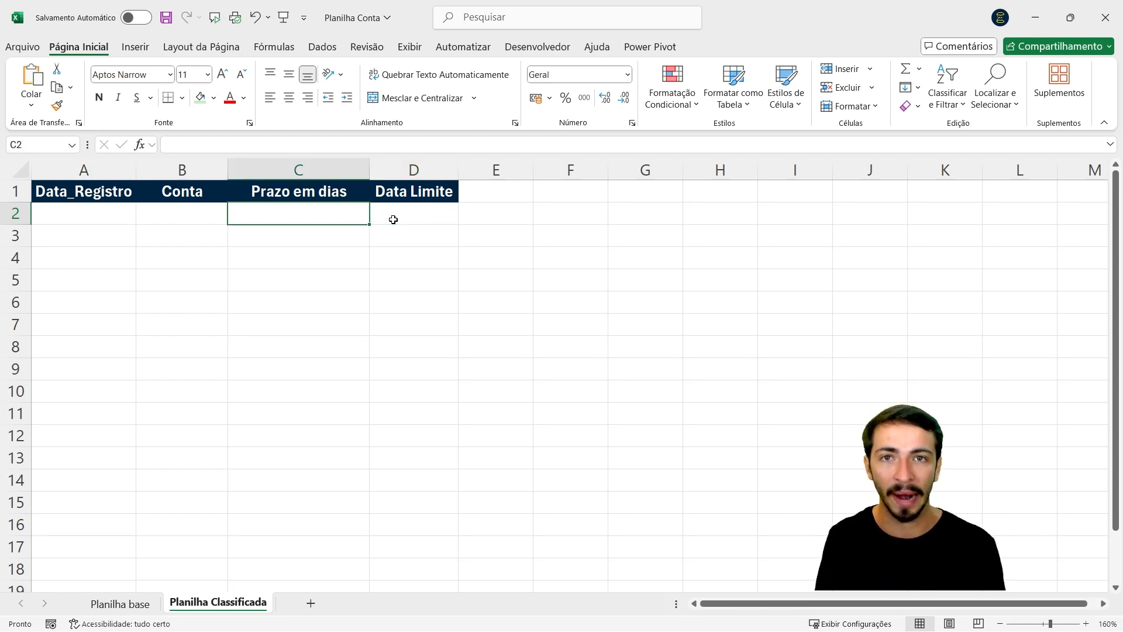
key(ctrl+Page_Up)
key(Down)
key(Down)
key(Down)
key(Down)
key(Down)
key(Down)
key(Down)
key(Down)
key(Down)
key(Down)
key(Down)
key(Down)
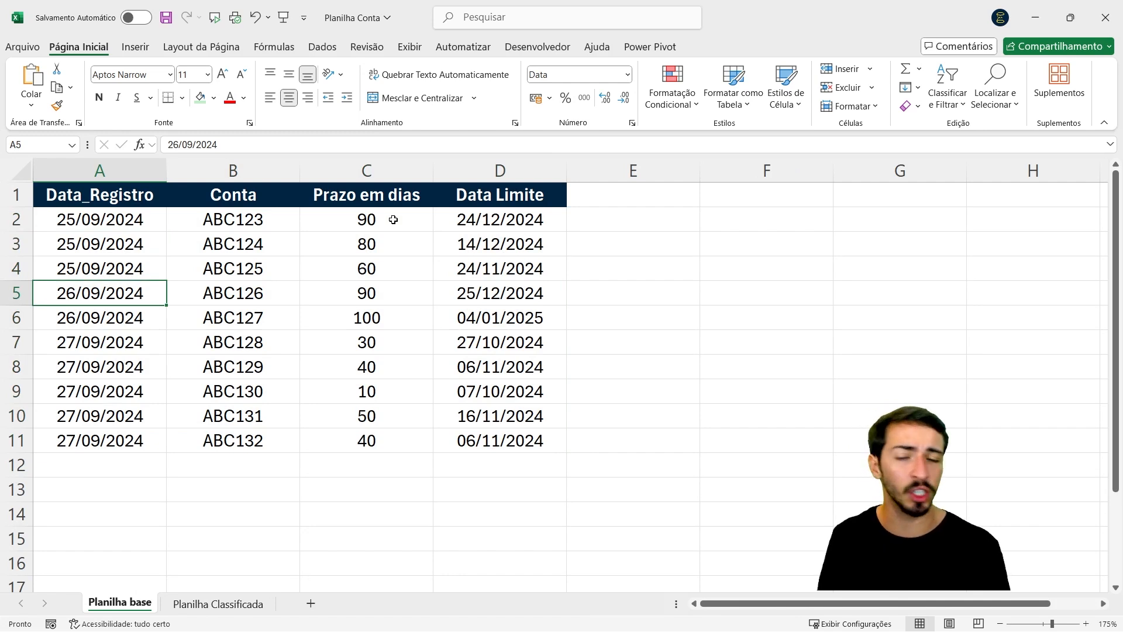
key(Up)
key(Up)
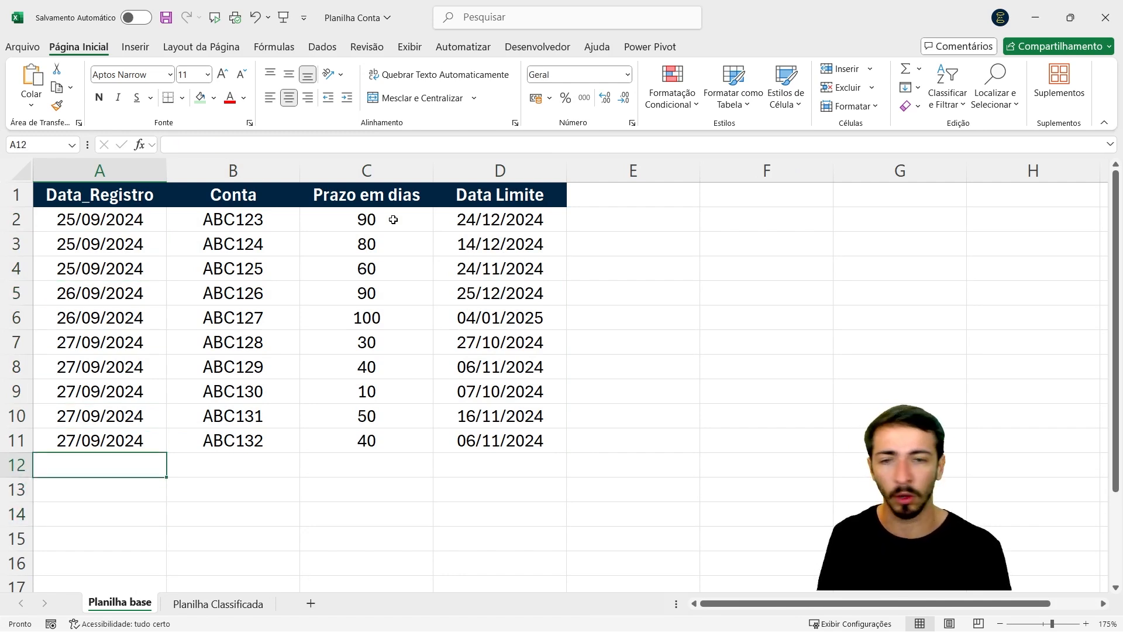
key(Right)
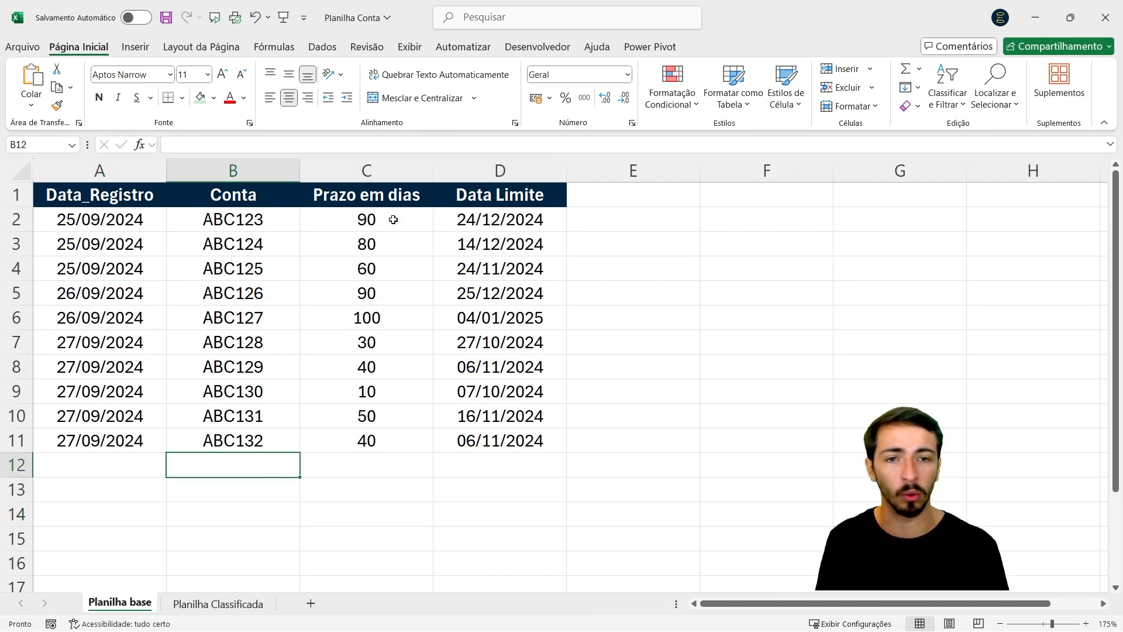
key(Left)
key(Right)
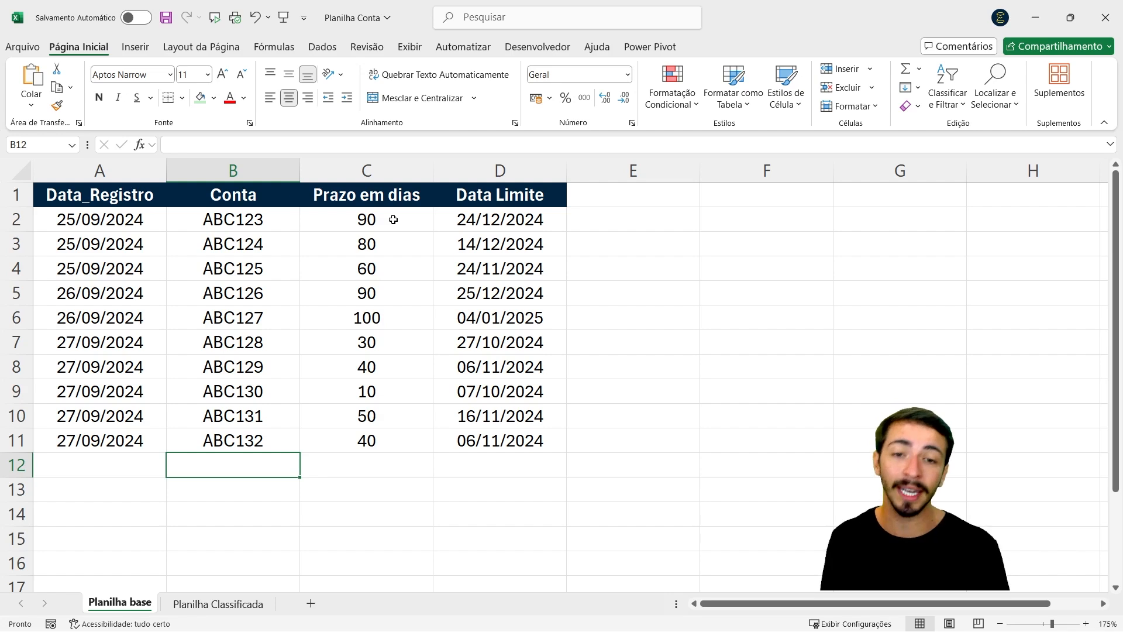
- Start a CLASSIFICAR formula in cell A2 of Planilha Classificada, using Planilha base range A2:D11 as the array
key(ctrl+Page_Down)
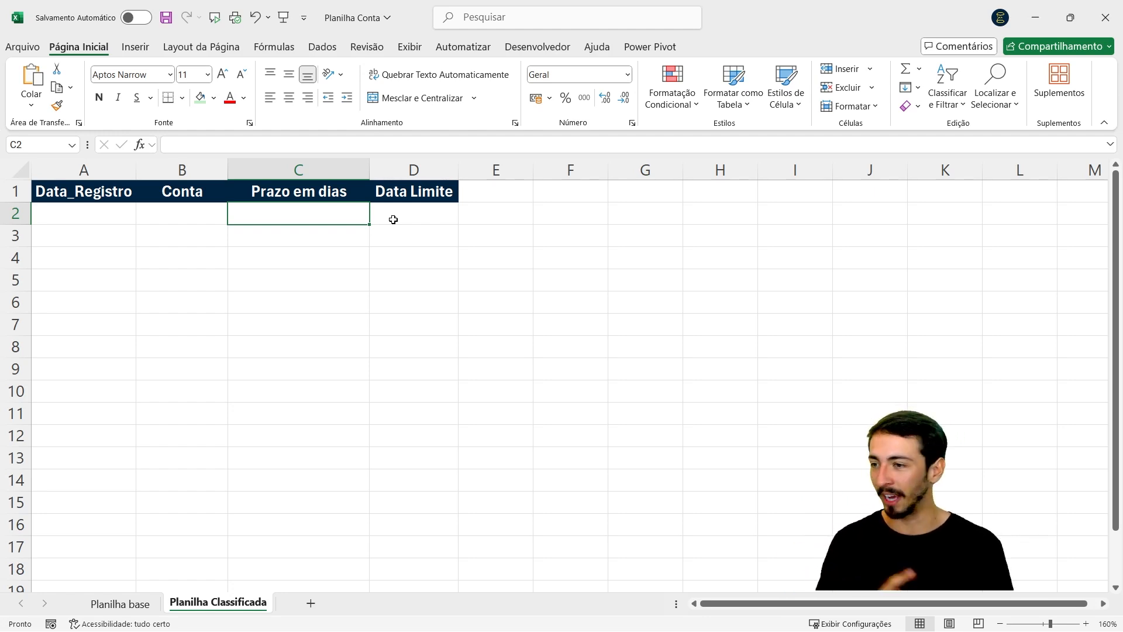
key(Left)
key(Left)
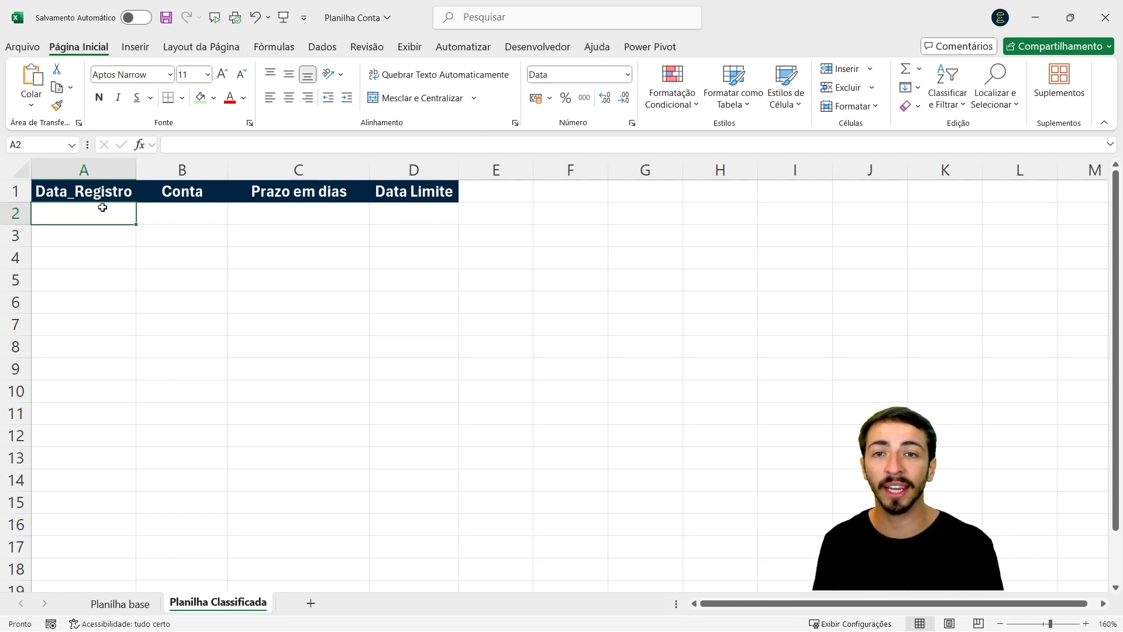
text(=classific)
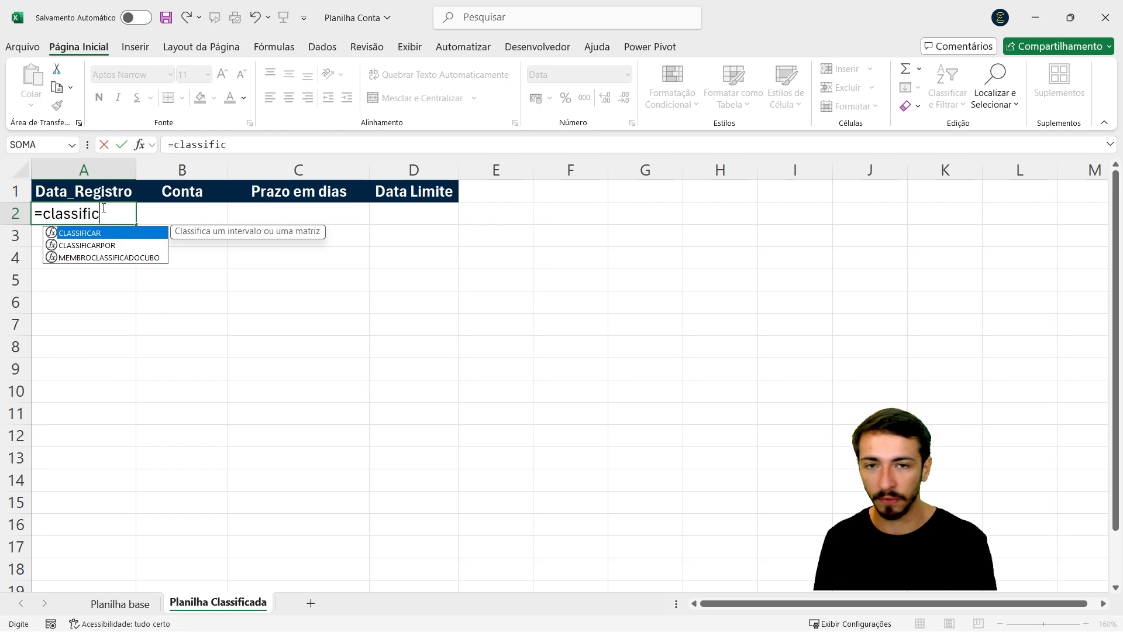
key(Tab)
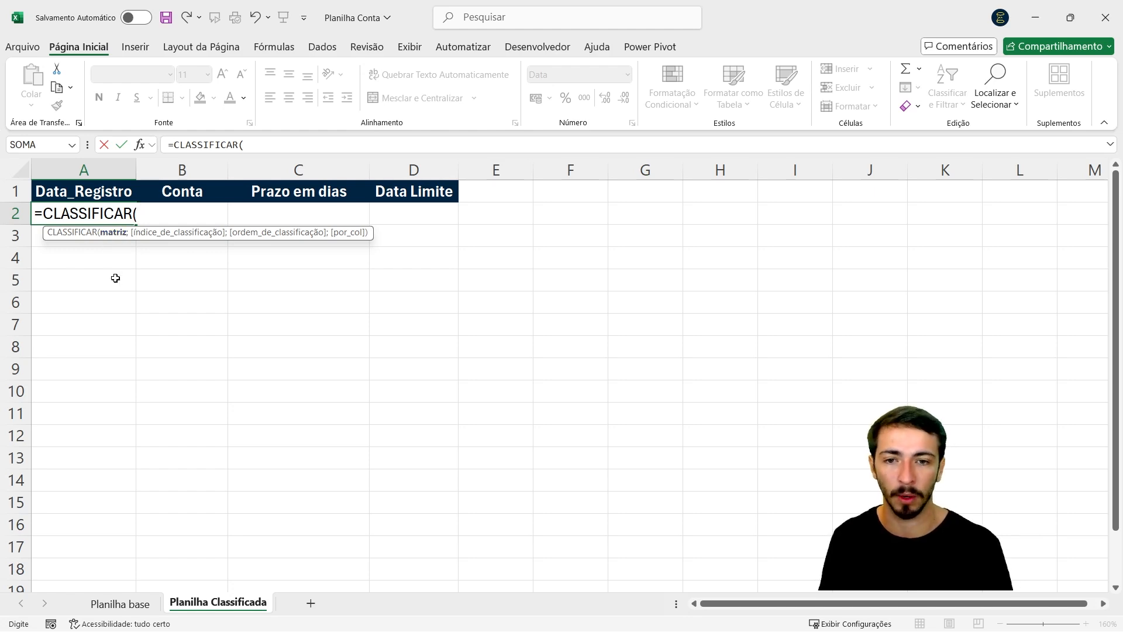
click(139, 606)
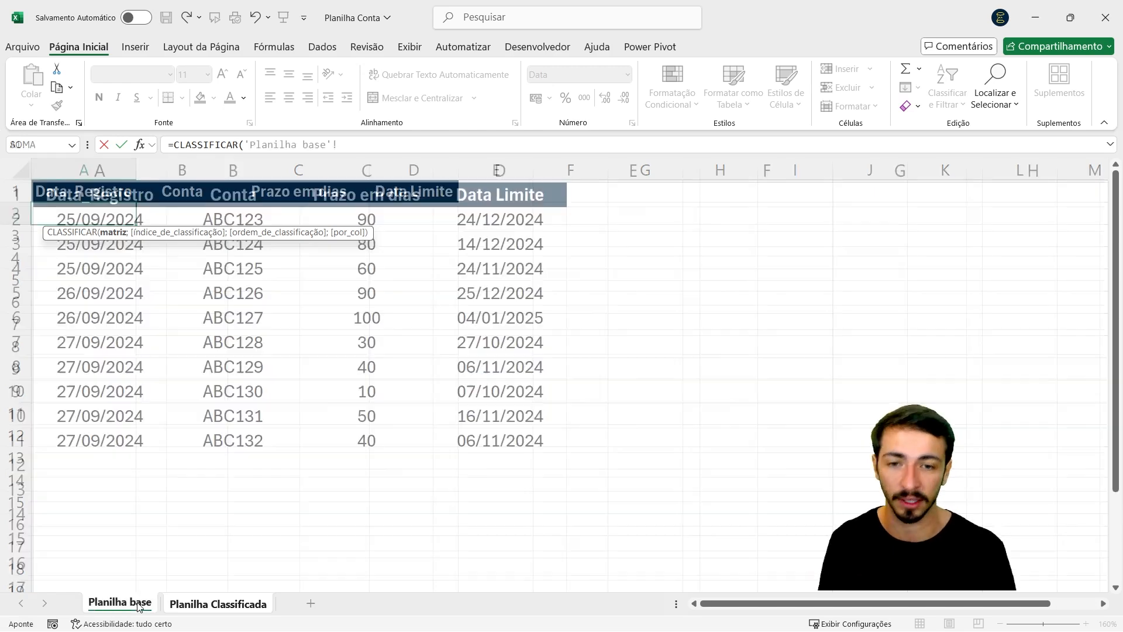
click(100, 213)
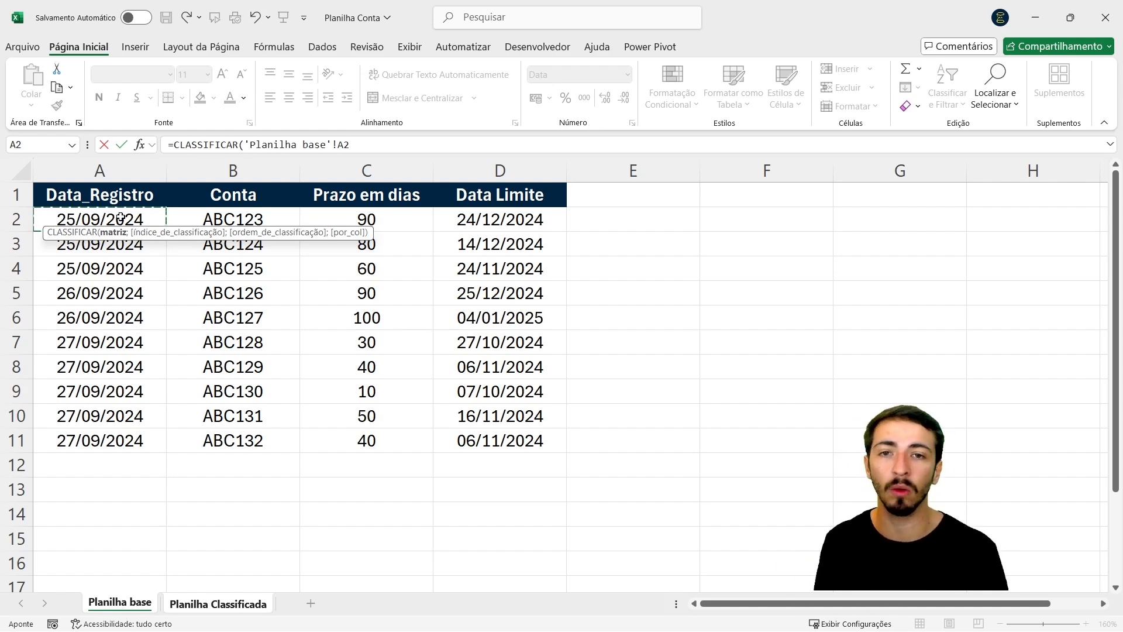
key(ctrl+shift+Down)
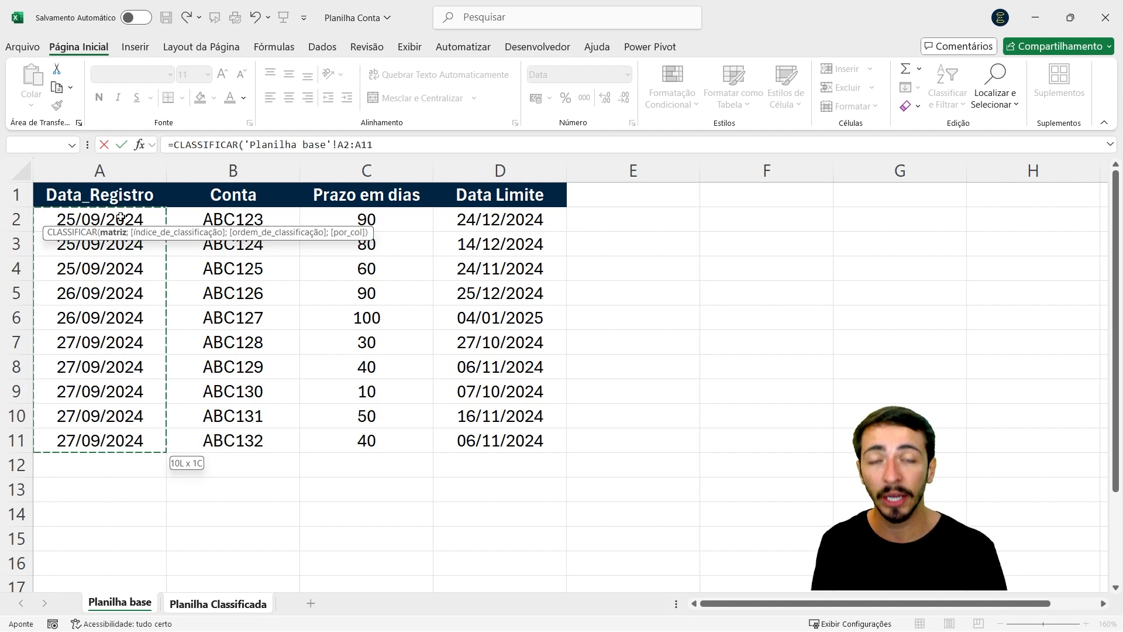
key(ctrl+shift+Right)
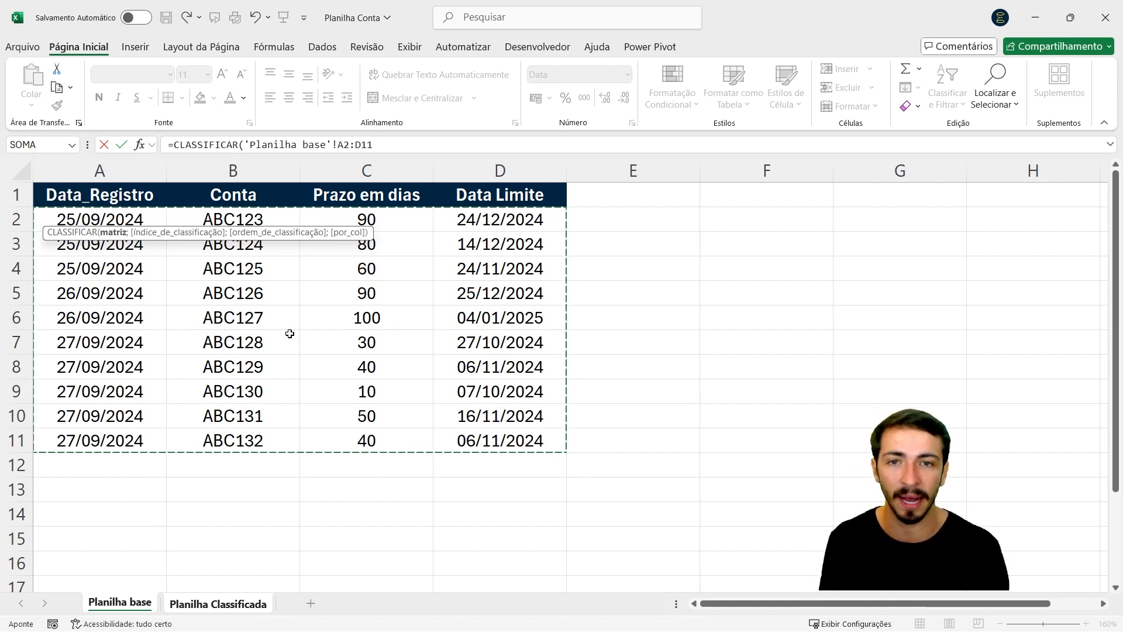
- Complete the CLASSIFICAR formula with sort index 4, ascending order 1 and by-column argument 0
text(;)
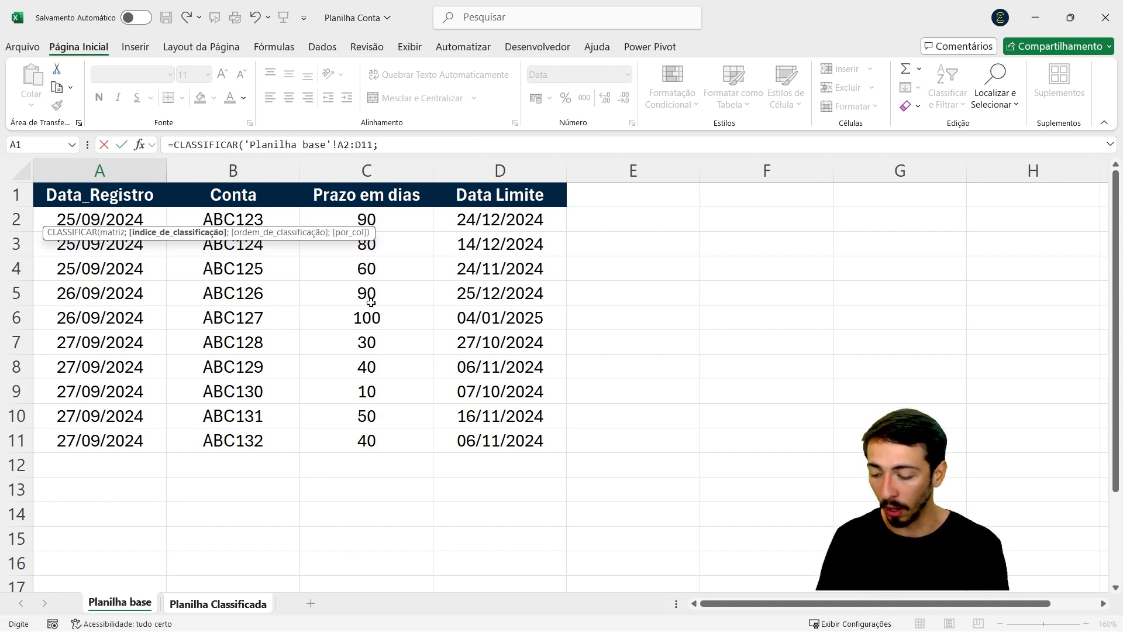
text(4;)
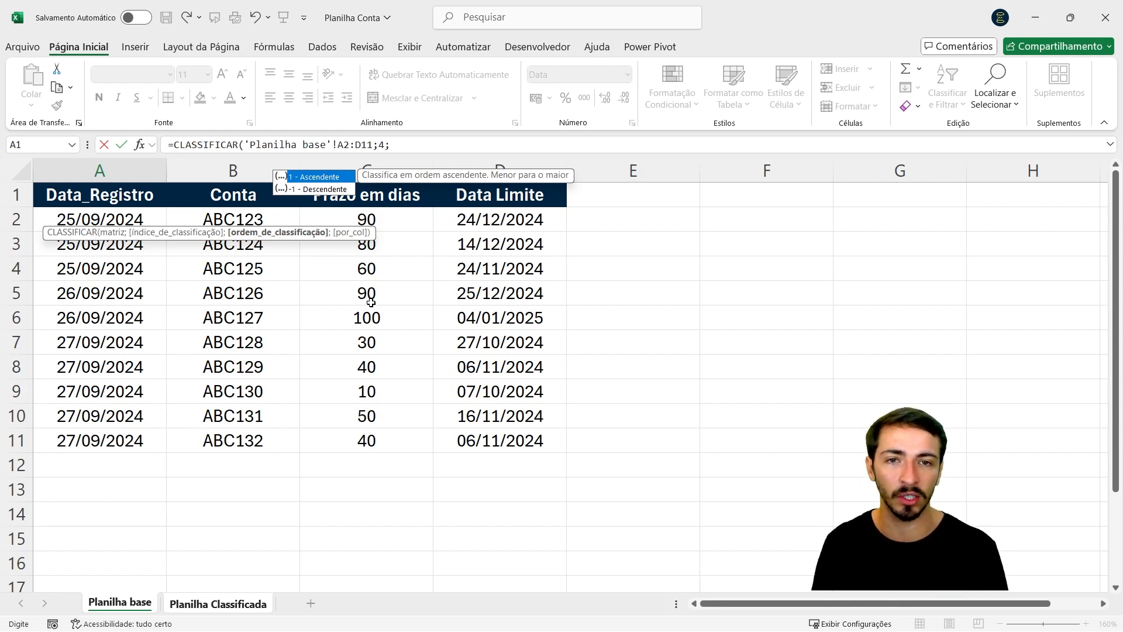
text(1;)
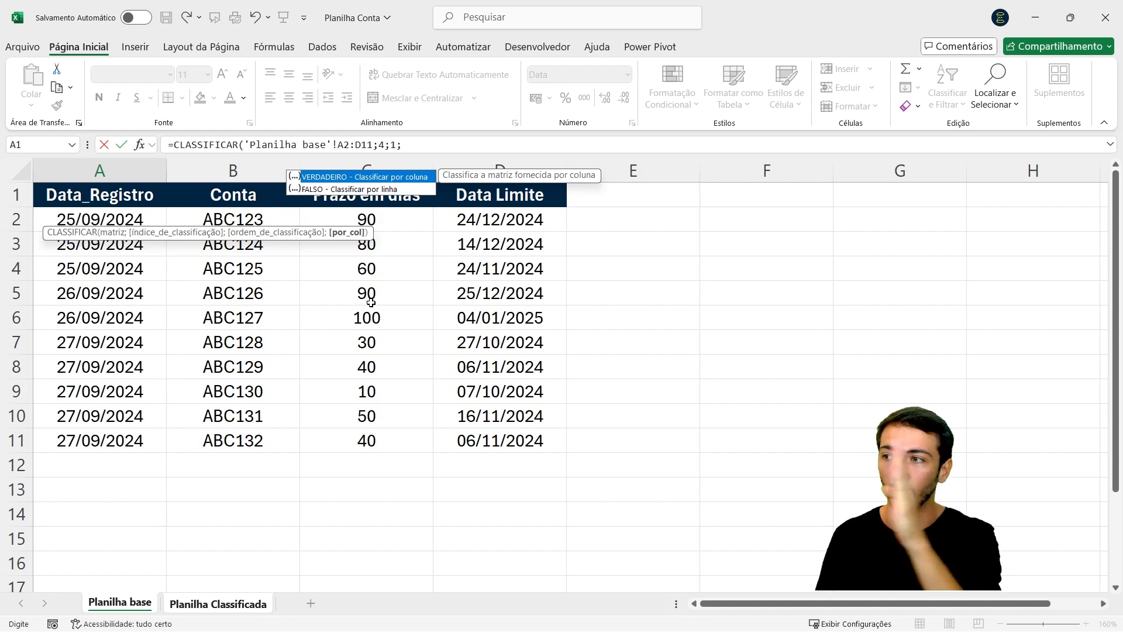
text(0)
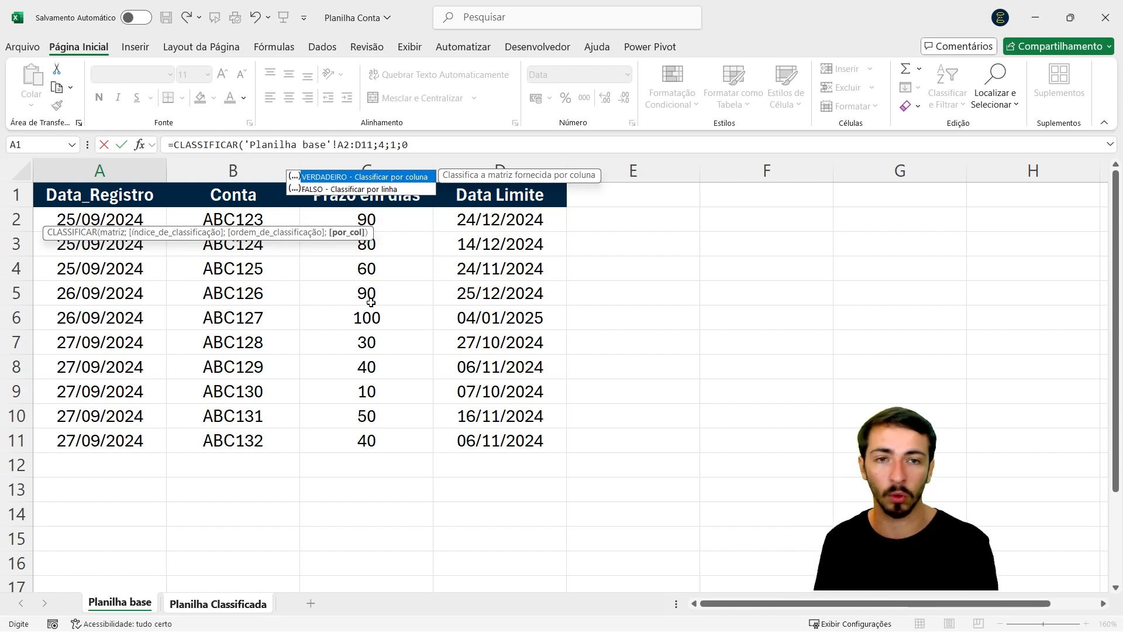
text())
key(Return)
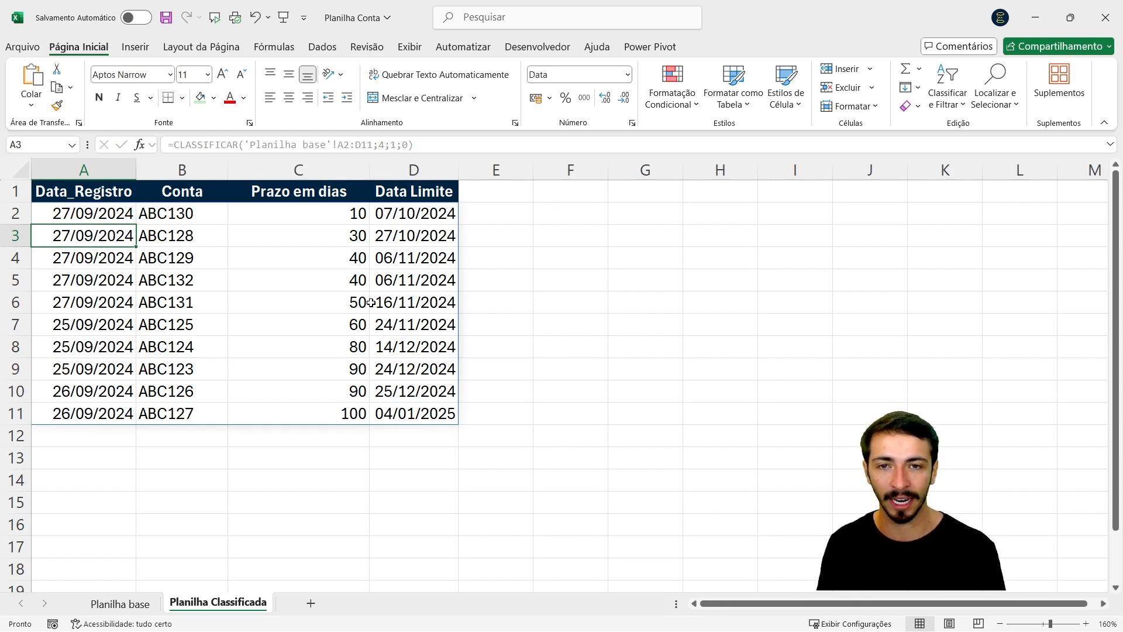
- Examine the sorted records on Planilha Classificada along the Data_Registro column from row 2 to row 10
key(Up)
key(Down)
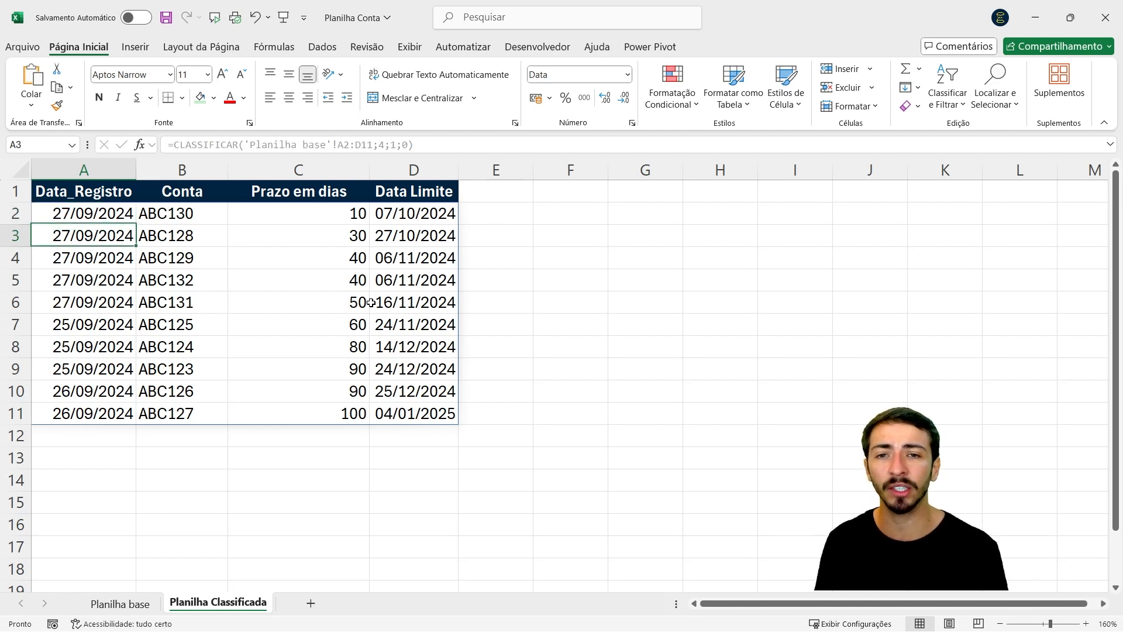
key(Down)
key(Up)
key(Up)
key(Down)
key(Down)
key(Down)
key(Down)
key(Down)
key(Down)
key(Down)
key(Down)
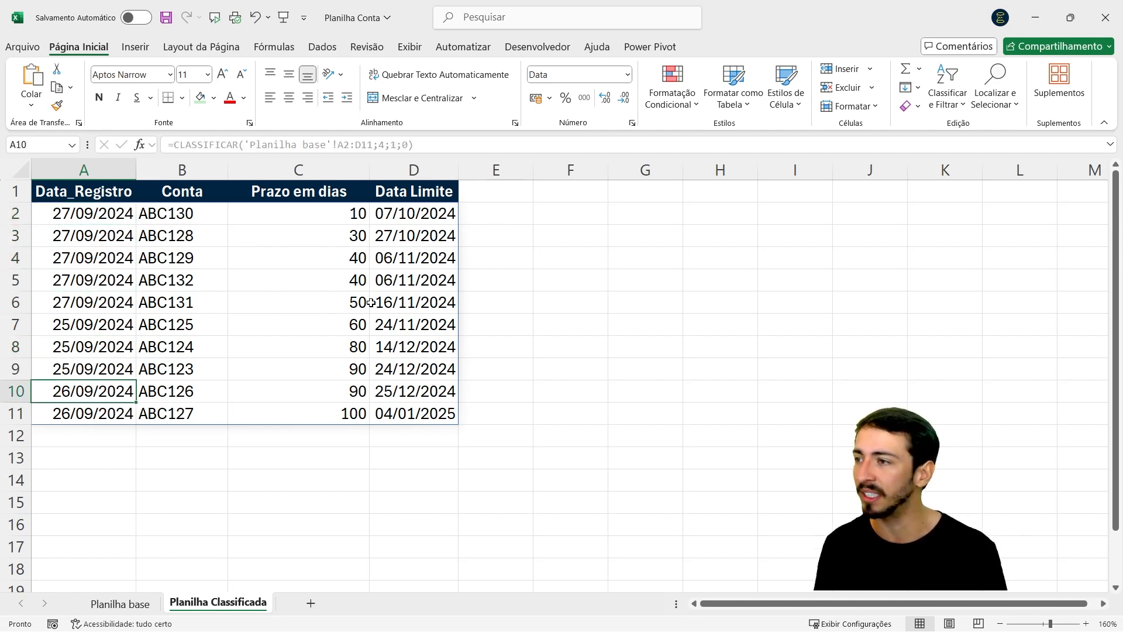
key(Up)
key(Up)
key(Up)
key(Up)
key(Up)
key(Up)
key(Up)
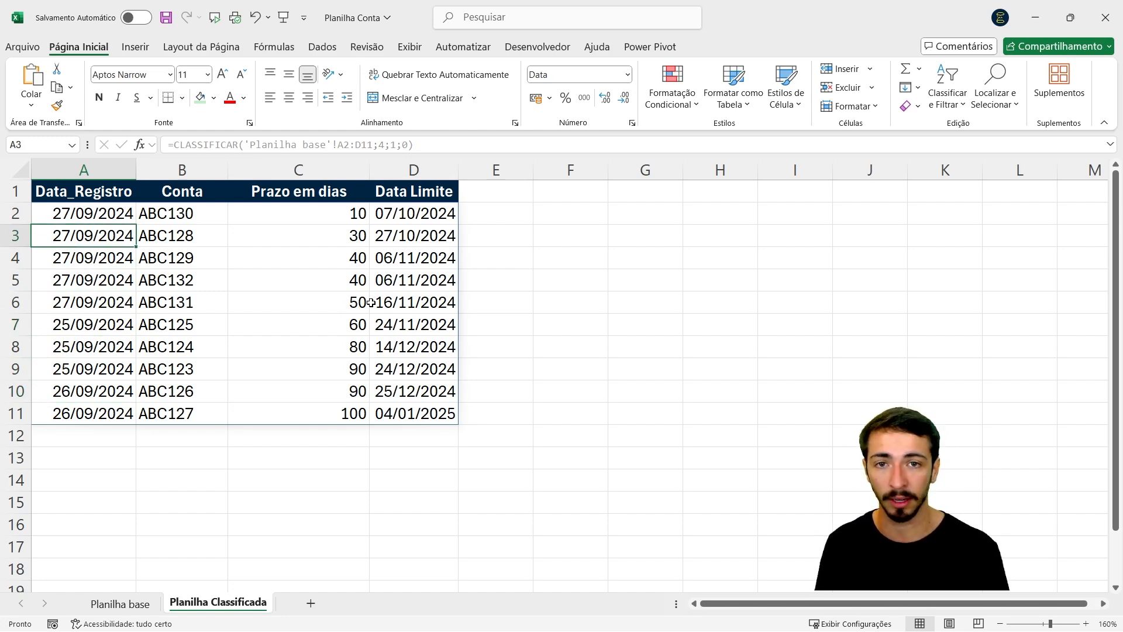
- Check the order of the dates down the Data Limite column of Planilha Classificada and return to cell D2
key(Right)
key(Right)
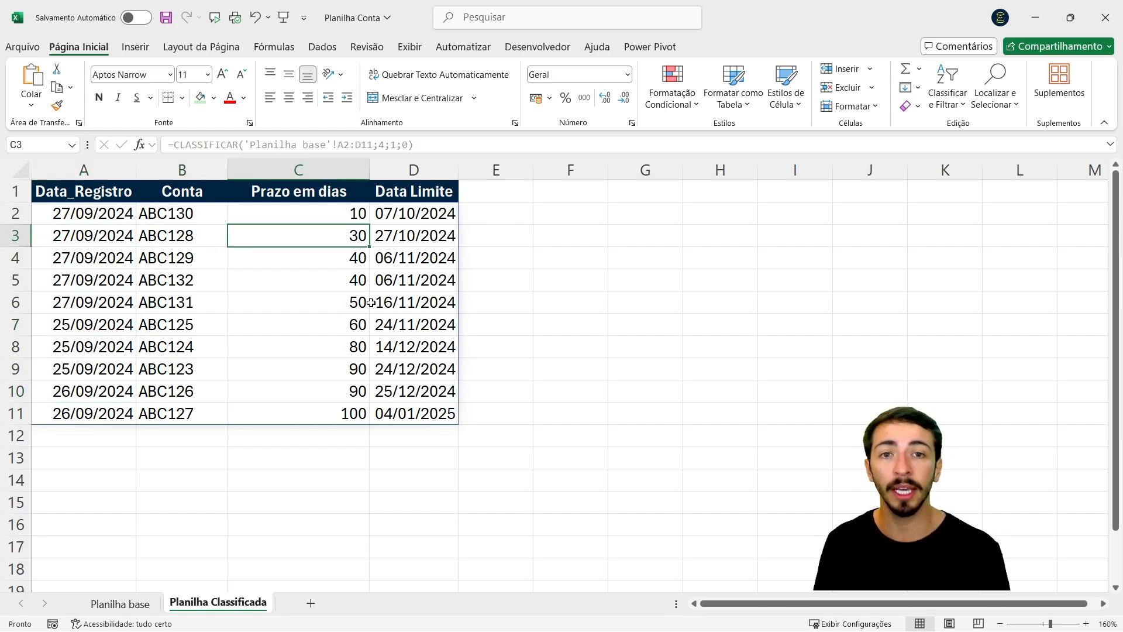
key(Right)
key(Up)
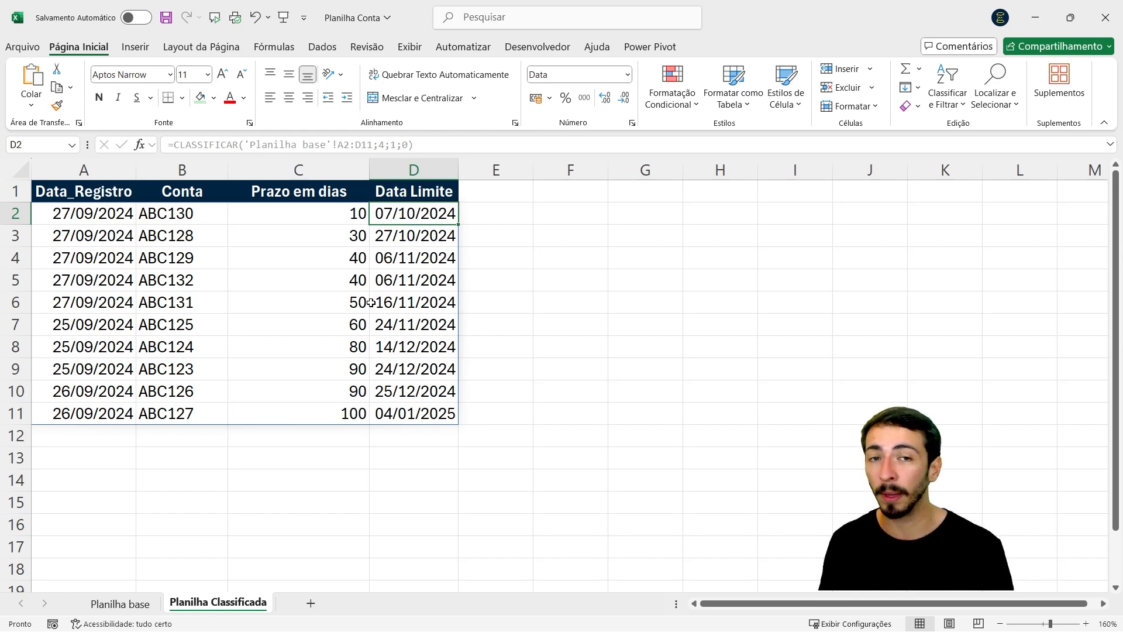
key(Down)
key(Down)
key(Down)
key(Down)
key(Down)
key(Down)
key(Down)
key(Down)
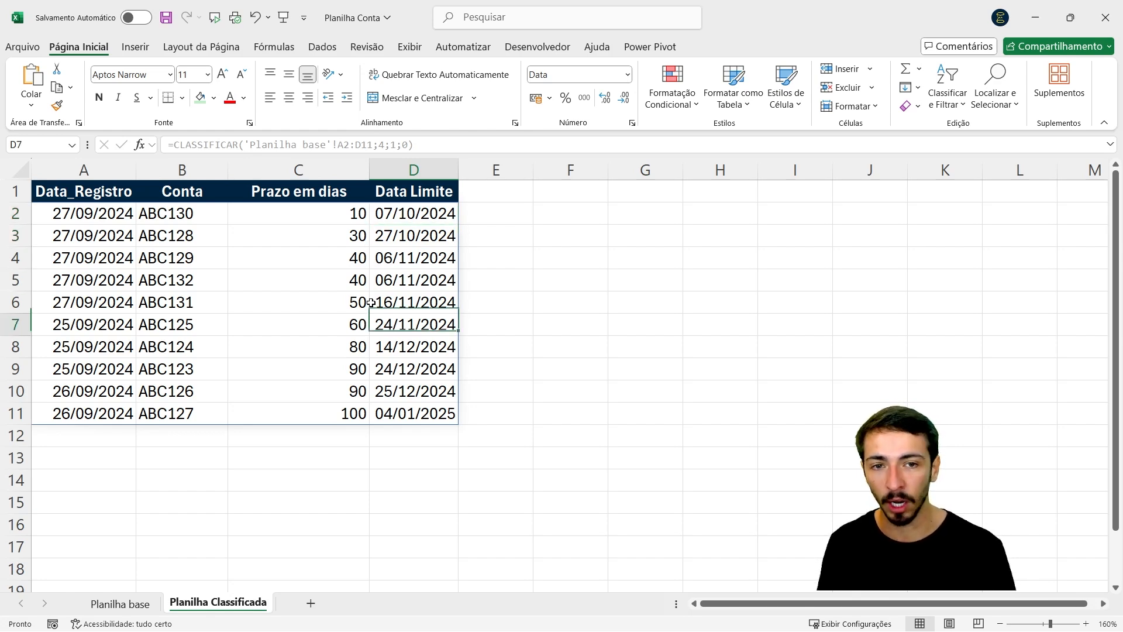
key(Down)
key(Up)
key(Up)
key(Up)
key(Up)
key(Up)
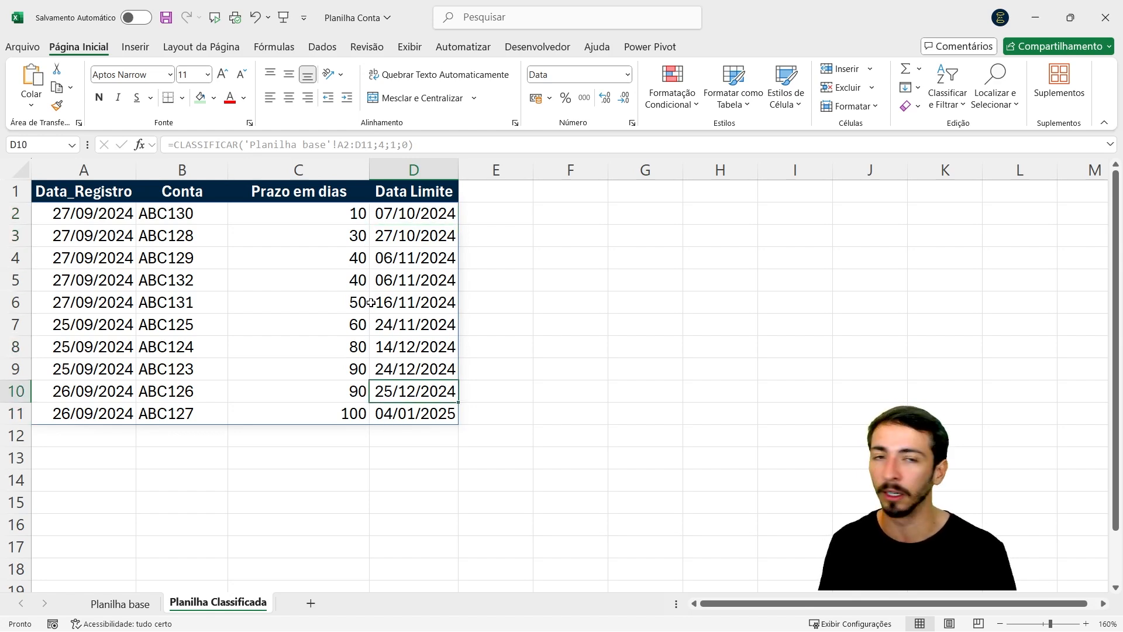
key(Up)
key(Up)
key(Up)
key(Up)
key(Up)
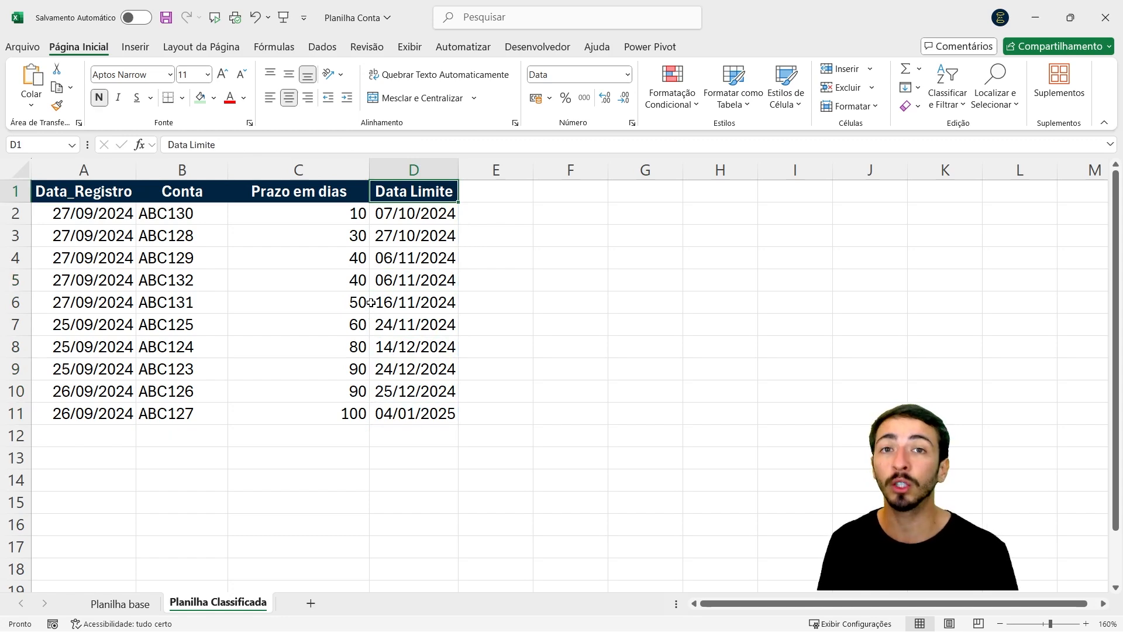
key(Down)
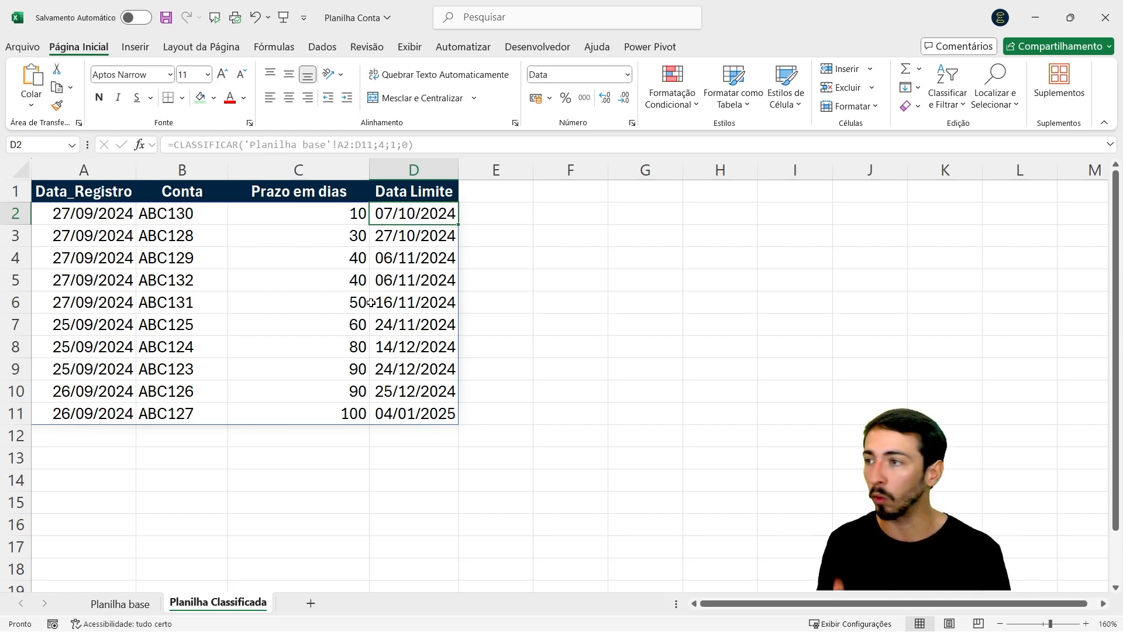
- Examine the earliest deadlines in D2:D5 and compare the first two with their Prazo em dias values
key(Left)
key(Right)
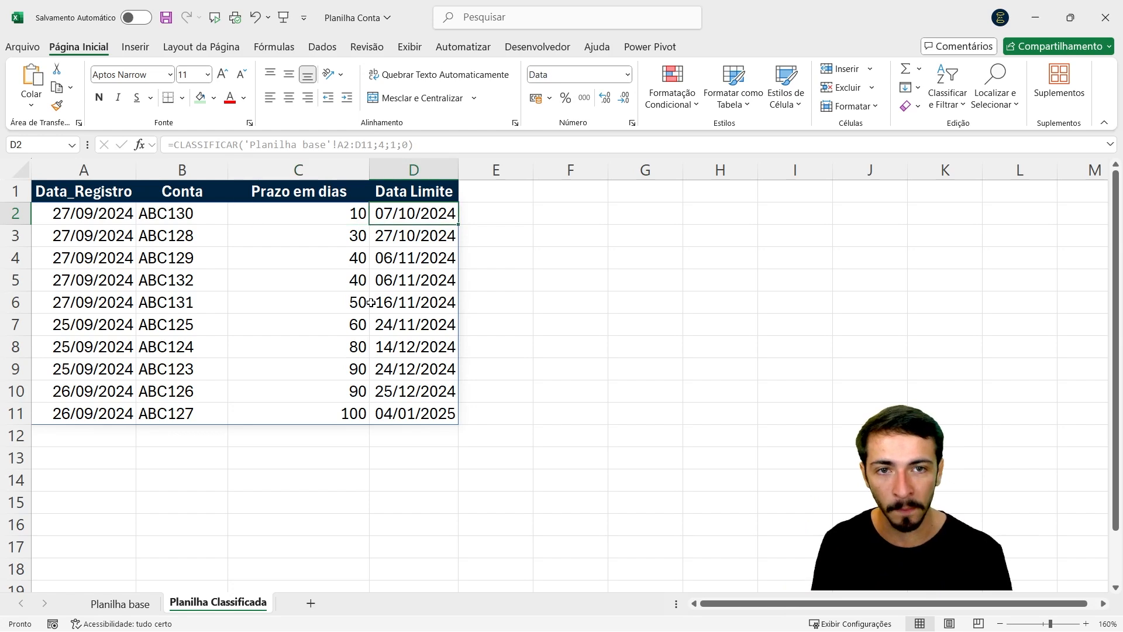
key(shift+Down)
key(shift+Down)
key(shift+Down)
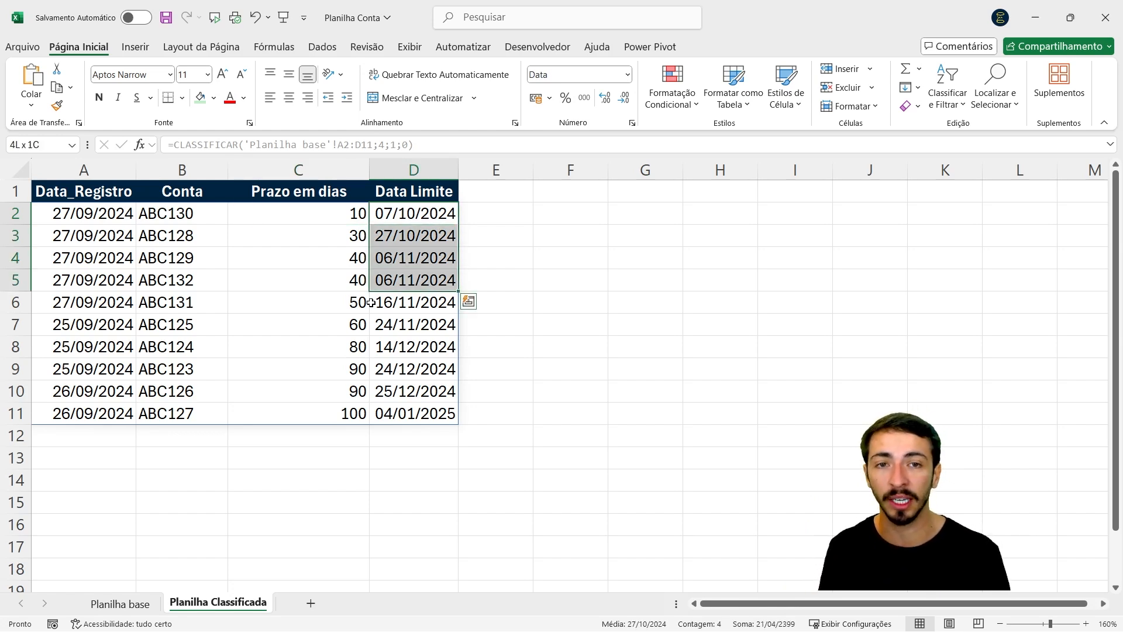
key(Up)
key(Down)
key(Left)
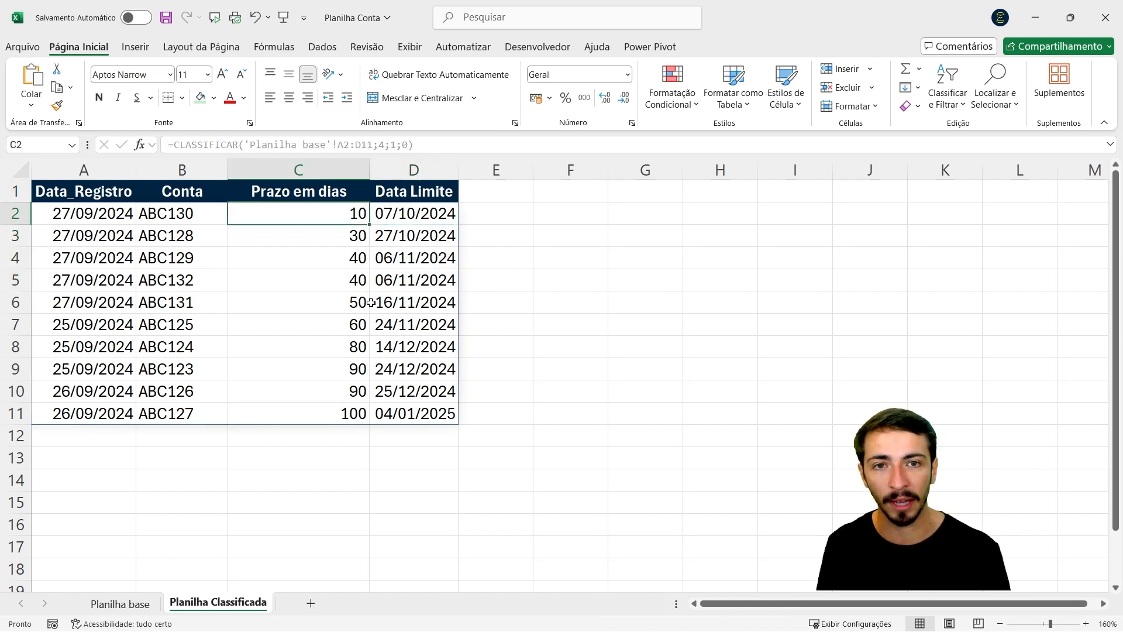
key(Right)
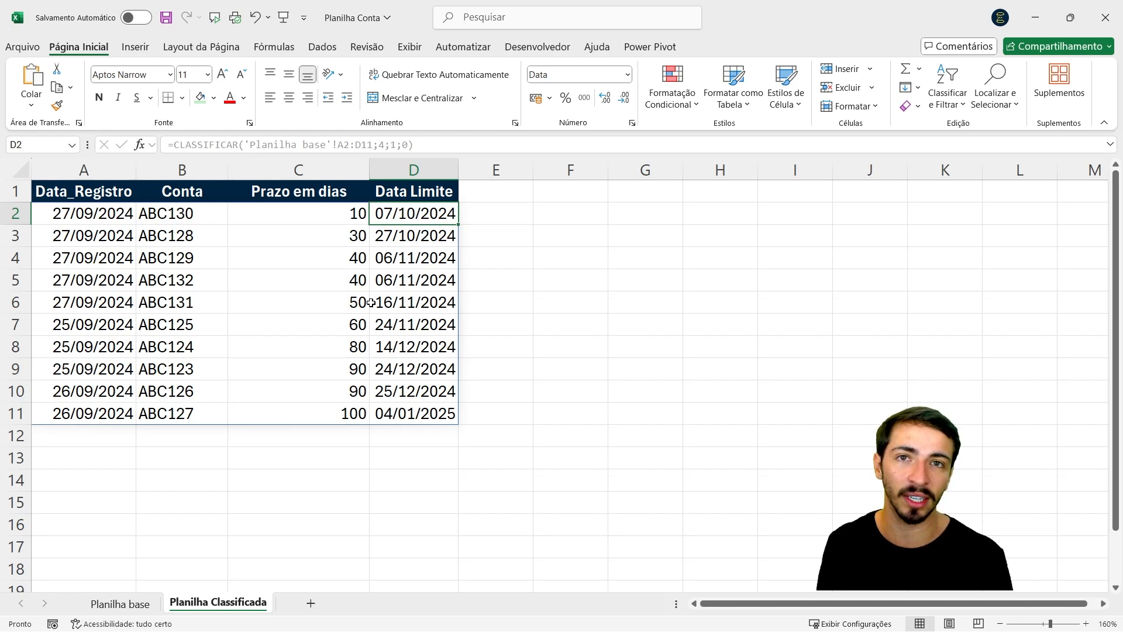
key(Down)
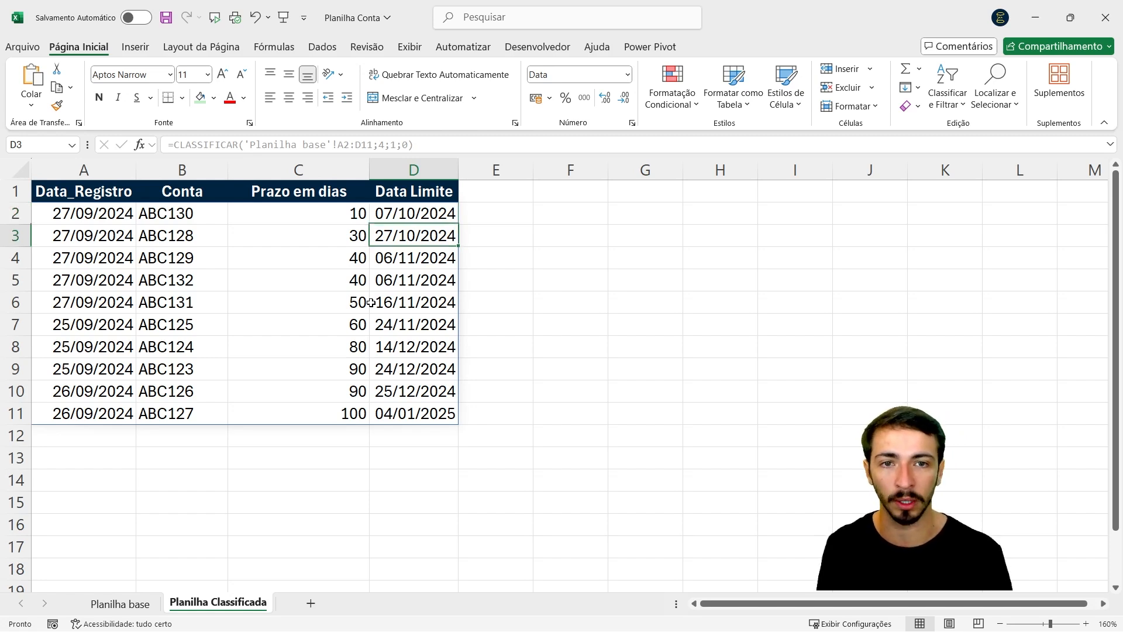
key(Left)
key(Right)
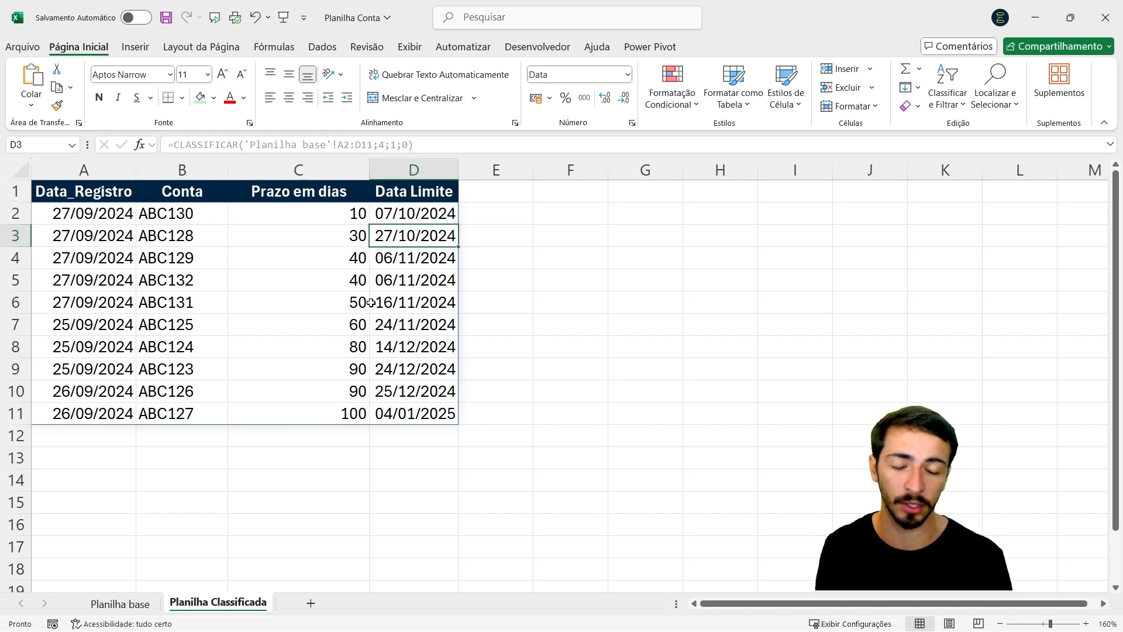
- Look back over the Planilha base records from the last rows up to the Prazo em dias cell C5
key(ctrl+Page_Up)
key(Up)
key(Up)
key(Up)
key(Up)
key(Up)
key(Up)
key(Up)
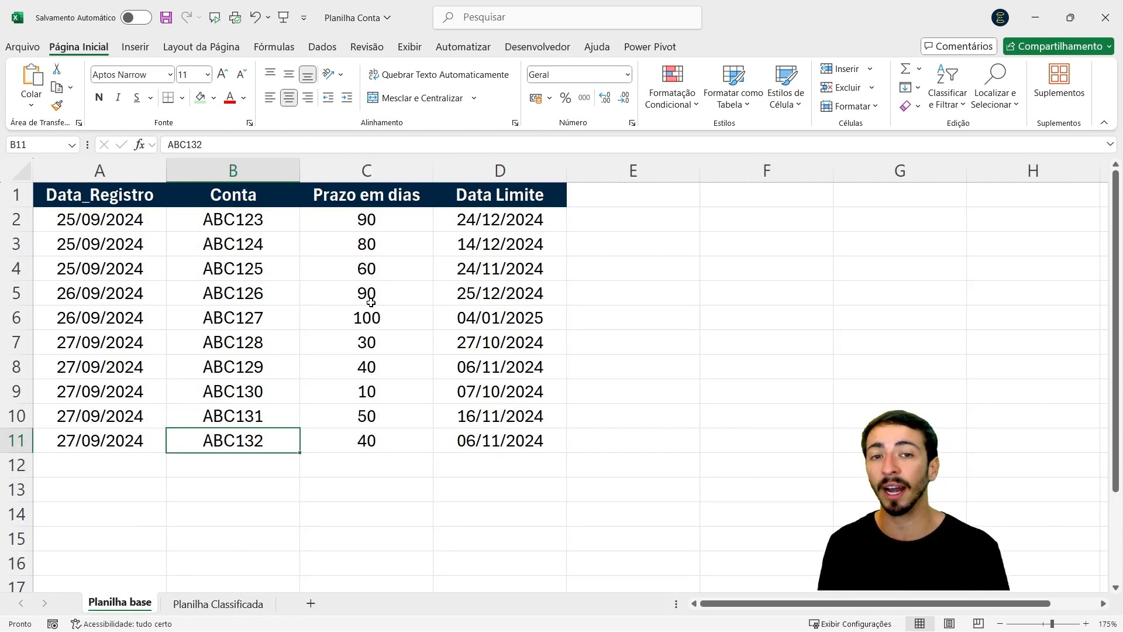
key(Right)
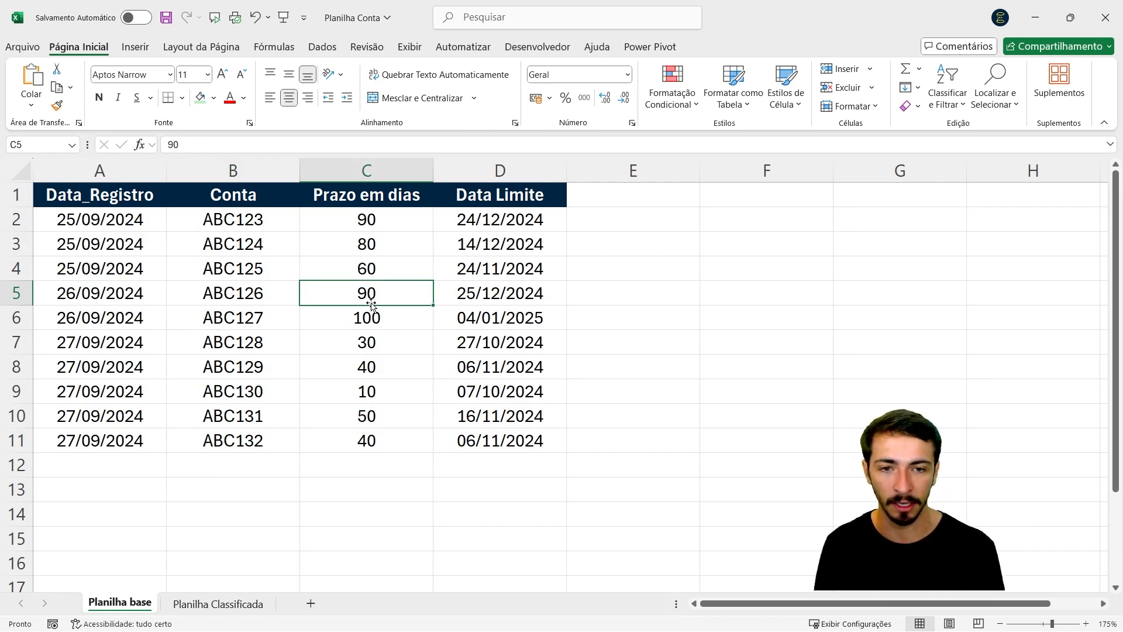
- Set the Prazo em dias value in cell C9 of Planilha base to 100
key(Down)
key(Down)
key(Down)
key(Down)
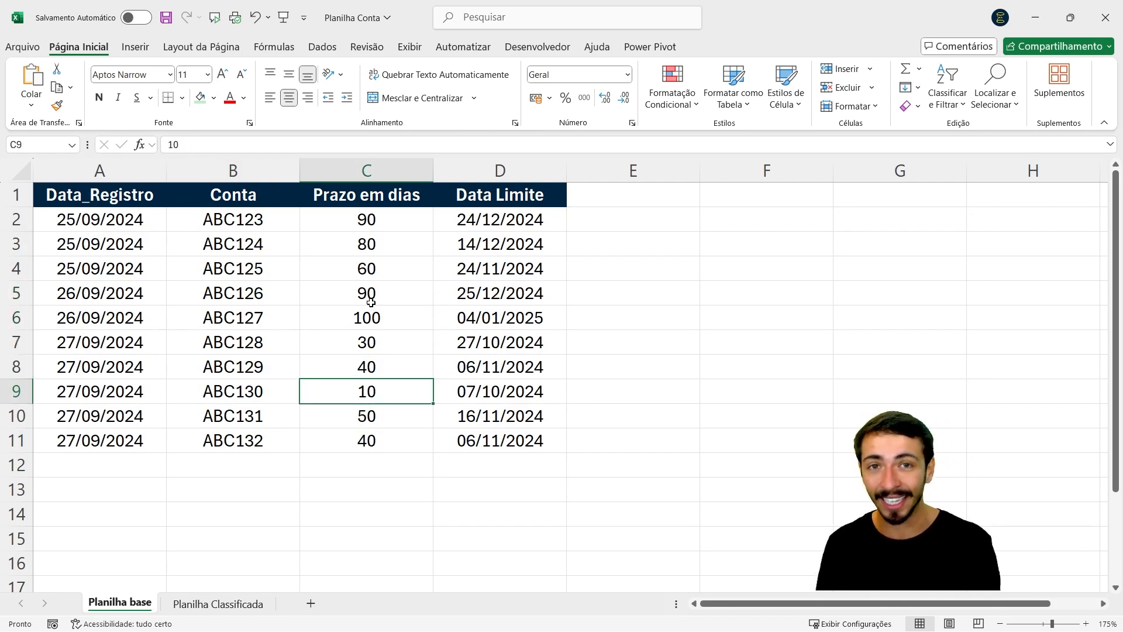
text(100)
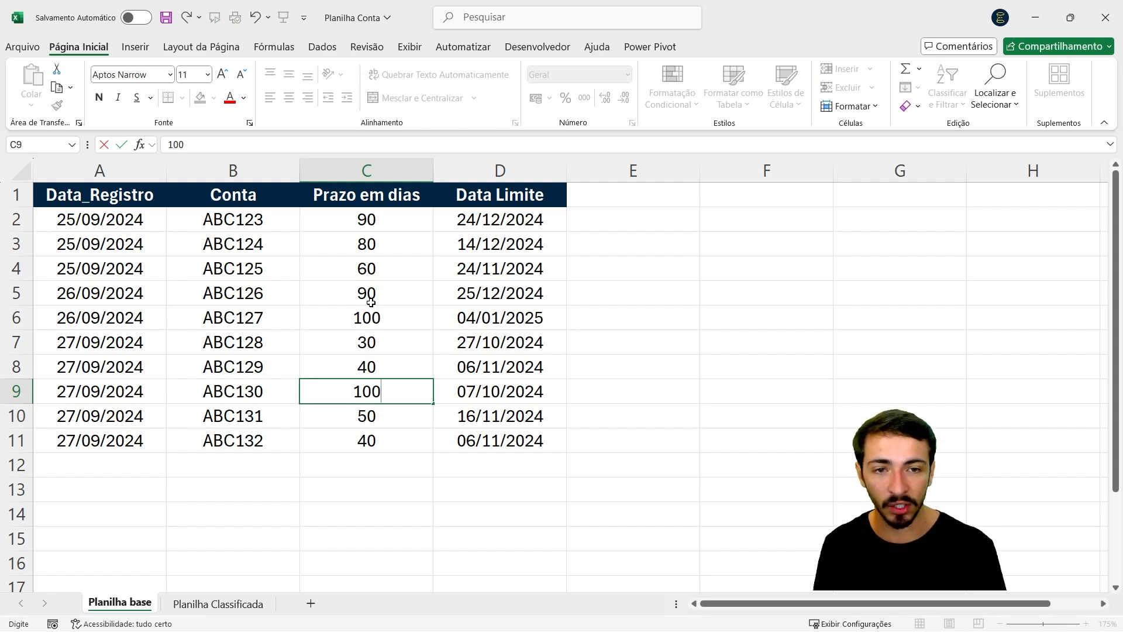
key(Return)
- Examine the re-sorted Data Limite column of Planilha Classificada down to the last record in D11
key(ctrl+Page_Down)
key(Down)
key(Down)
key(Down)
key(Down)
key(Down)
key(Down)
key(Down)
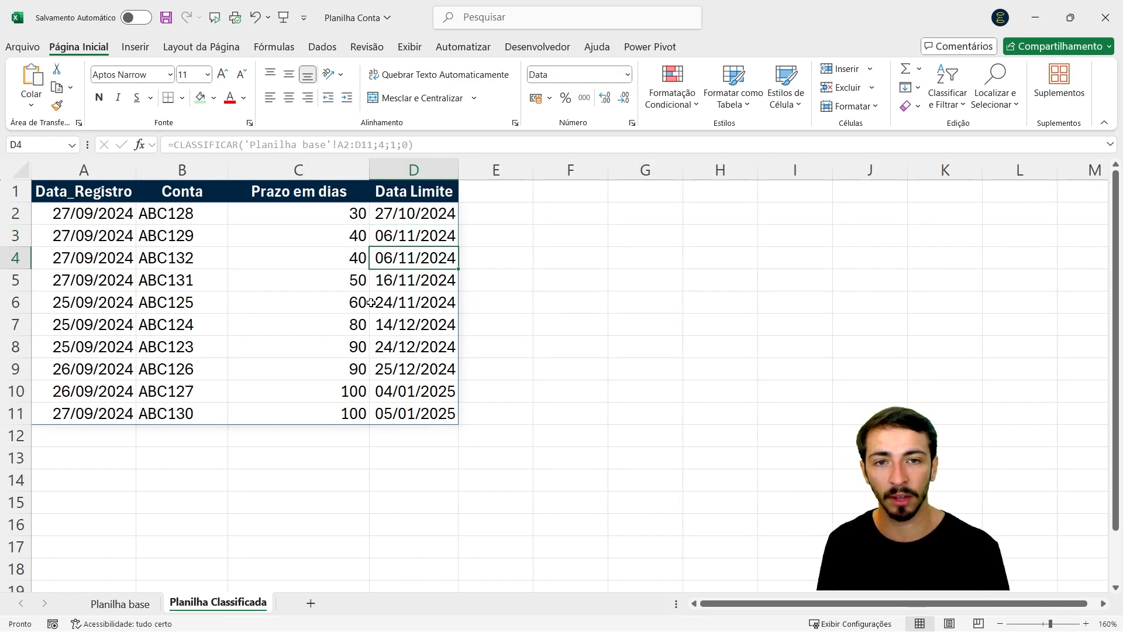
key(Down)
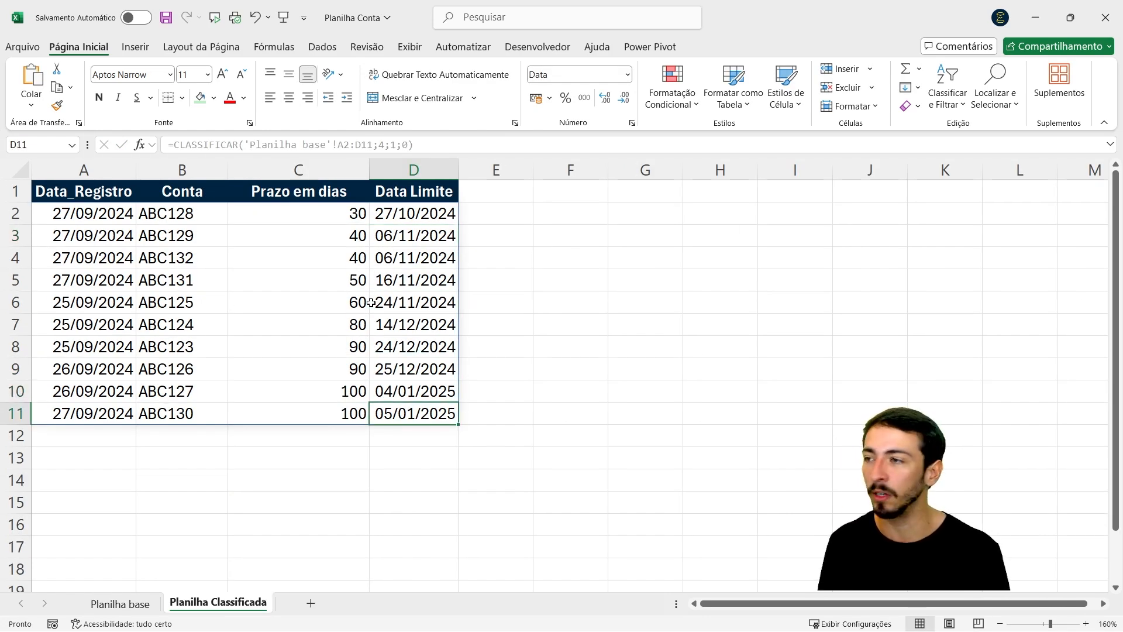
- Set the Prazo em dias value in cell C9 of Planilha base to 5
key(ctrl+Page_Up)
key(Down)
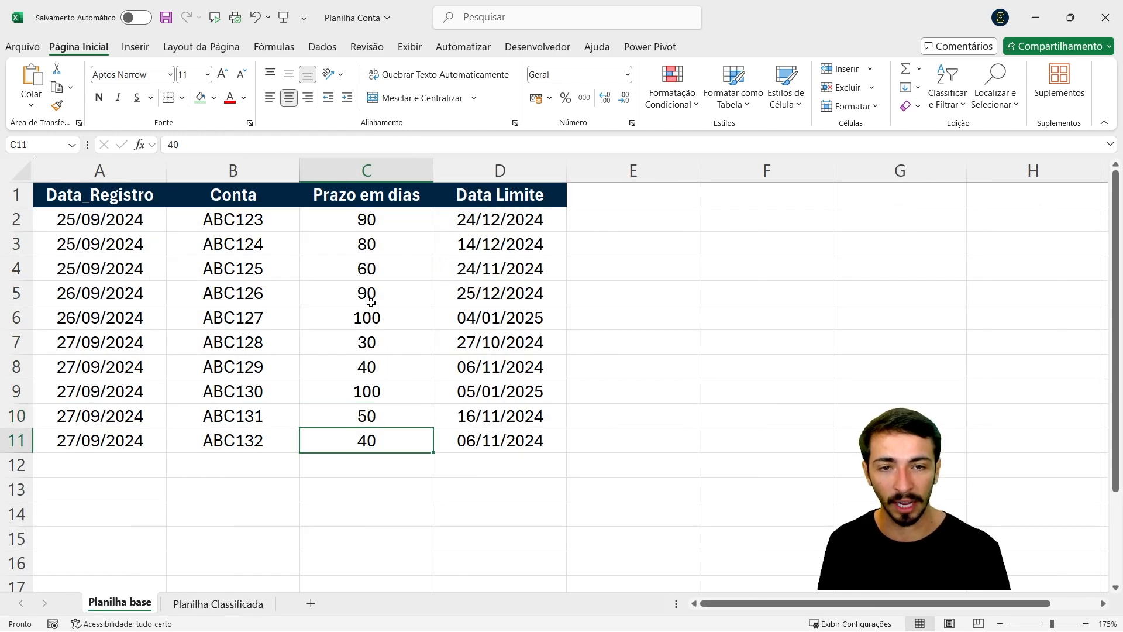
key(Up)
key(Up)
text(5)
key(Return)
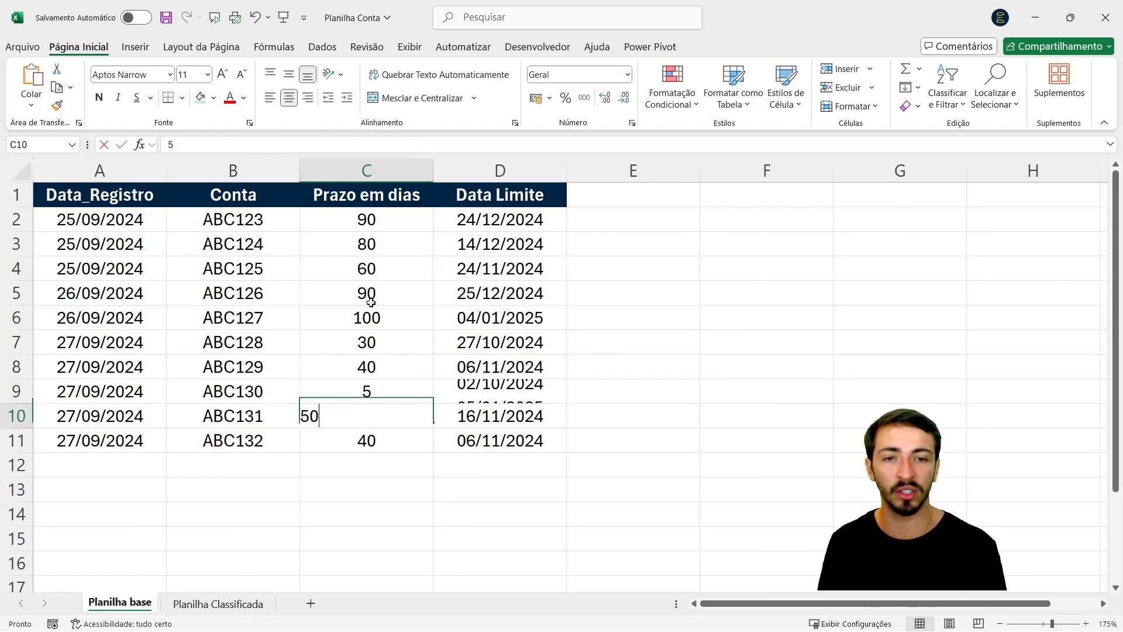
- Check the first sorted record on Planilha Classificada, comparing its Data Limite in D2 with its Prazo em dias in C2
key(ctrl+Page_Down)
key(Up)
key(Up)
key(Up)
key(Up)
key(Up)
key(Up)
key(Up)
key(Up)
key(Up)
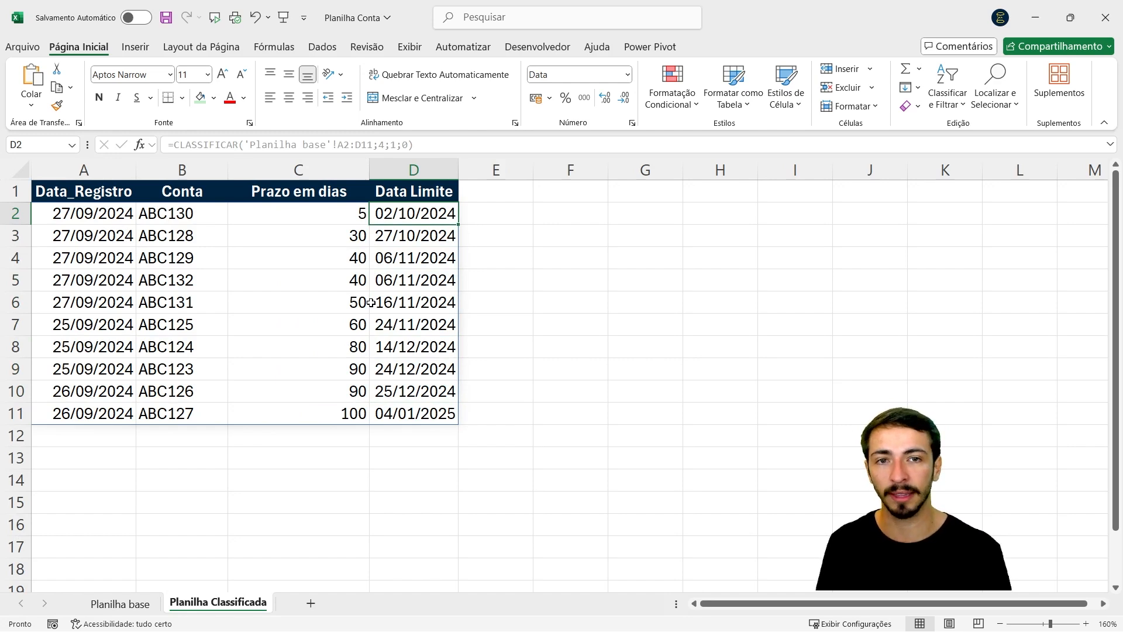
key(Left)
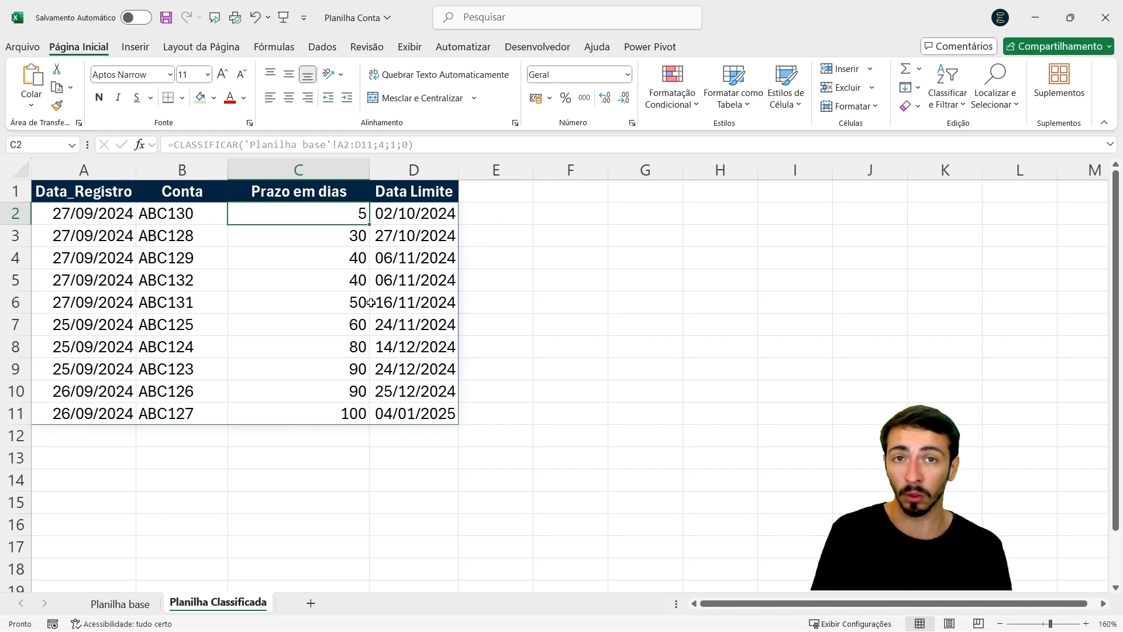
- Highlight the empty cells A12:C12 below the last record on Planilha base
key(ctrl+Page_Up)
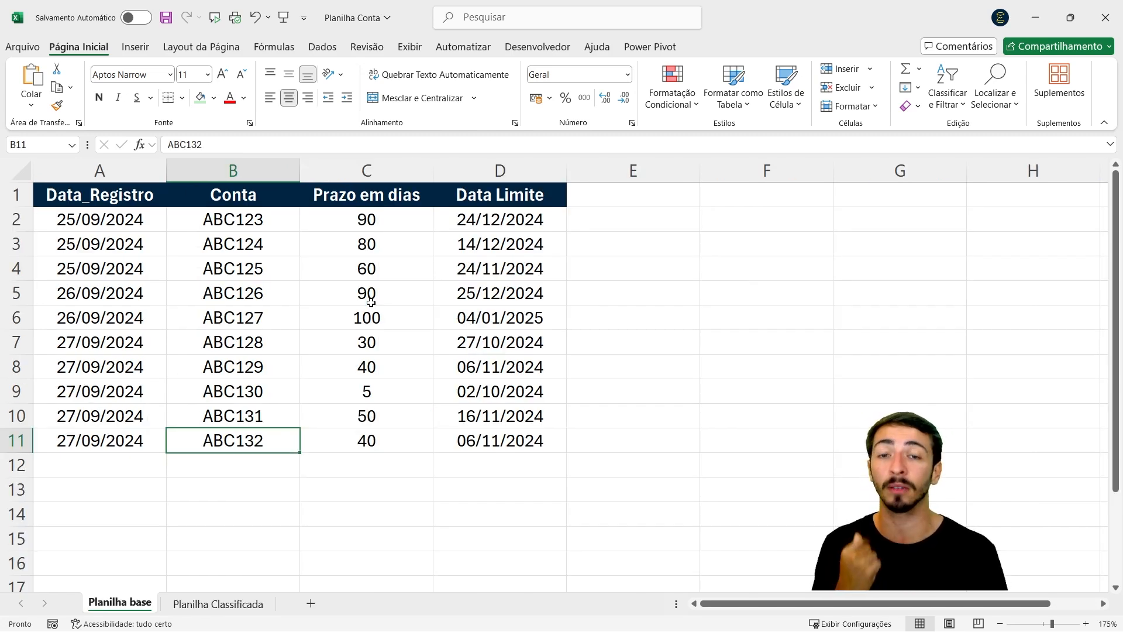
key(Left)
key(Down)
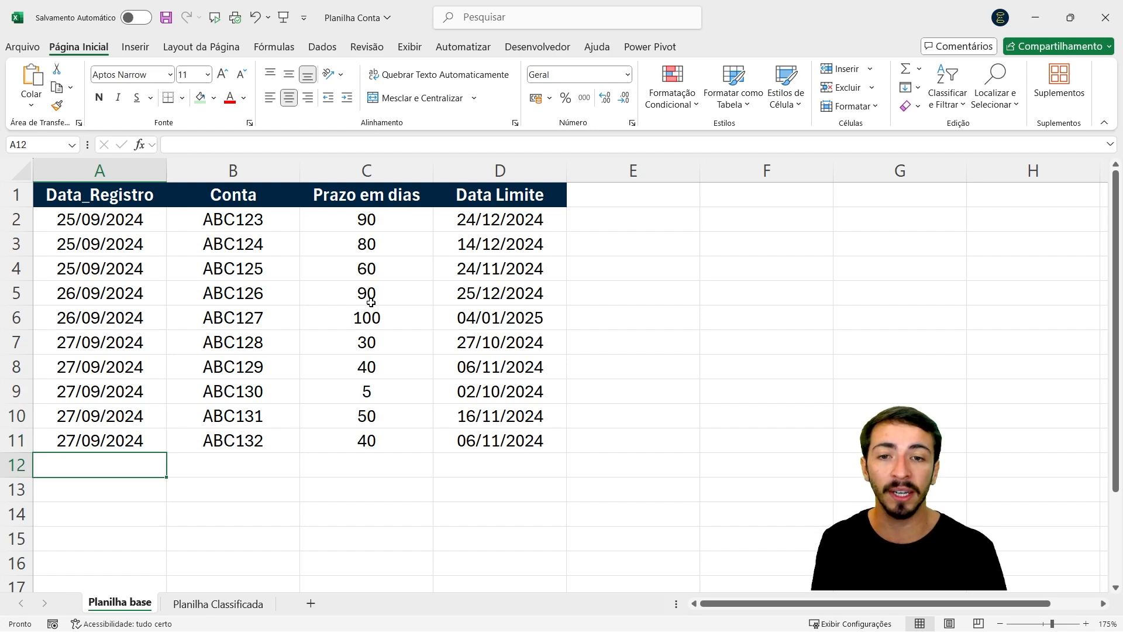
key(shift+Right)
key(shift+Left)
key(shift+Right)
key(shift+Right)
key(shift+Right)
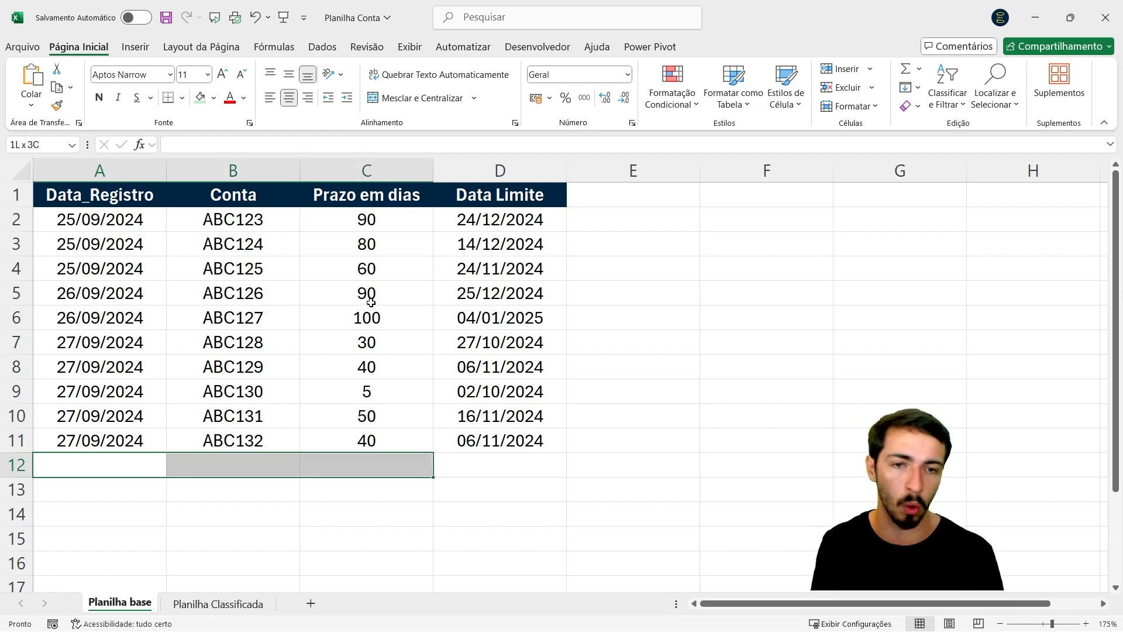
- Review the first sorted record on Planilha Classificada and highlight the whole CLASSIFICAR result range A2:D11
key(ctrl+Page_Down)
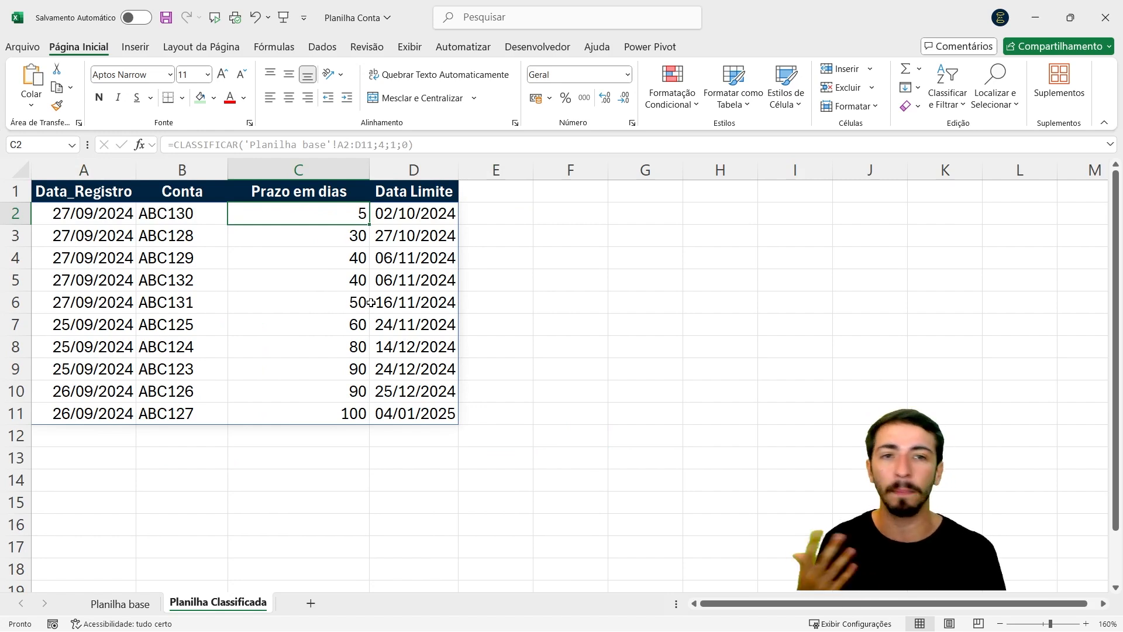
key(Right)
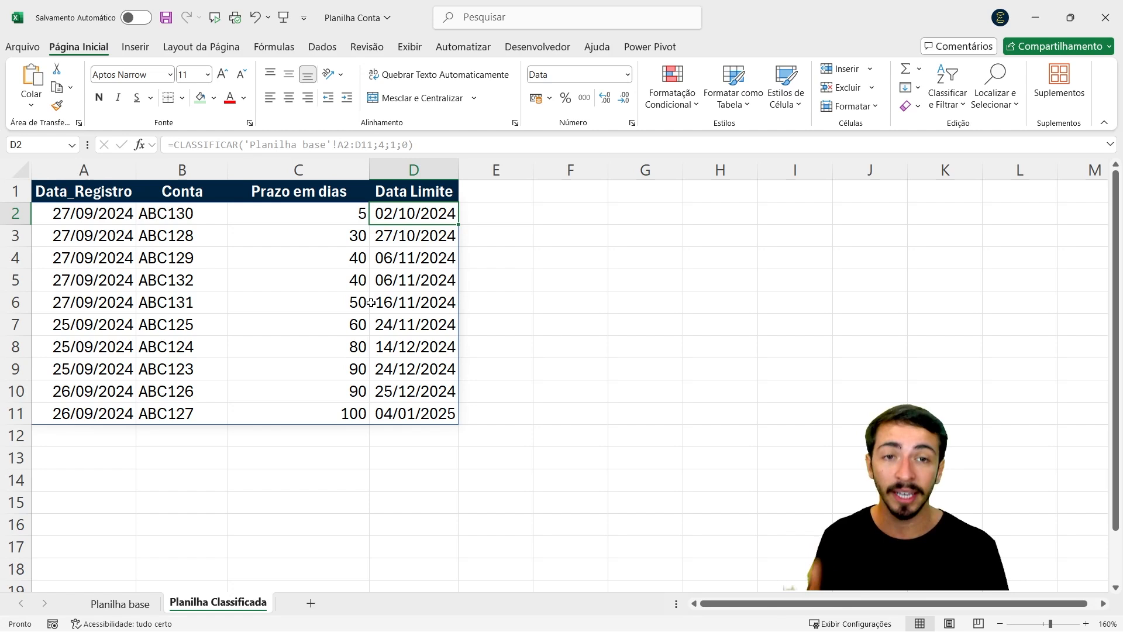
key(Left)
key(Left)
key(Left)
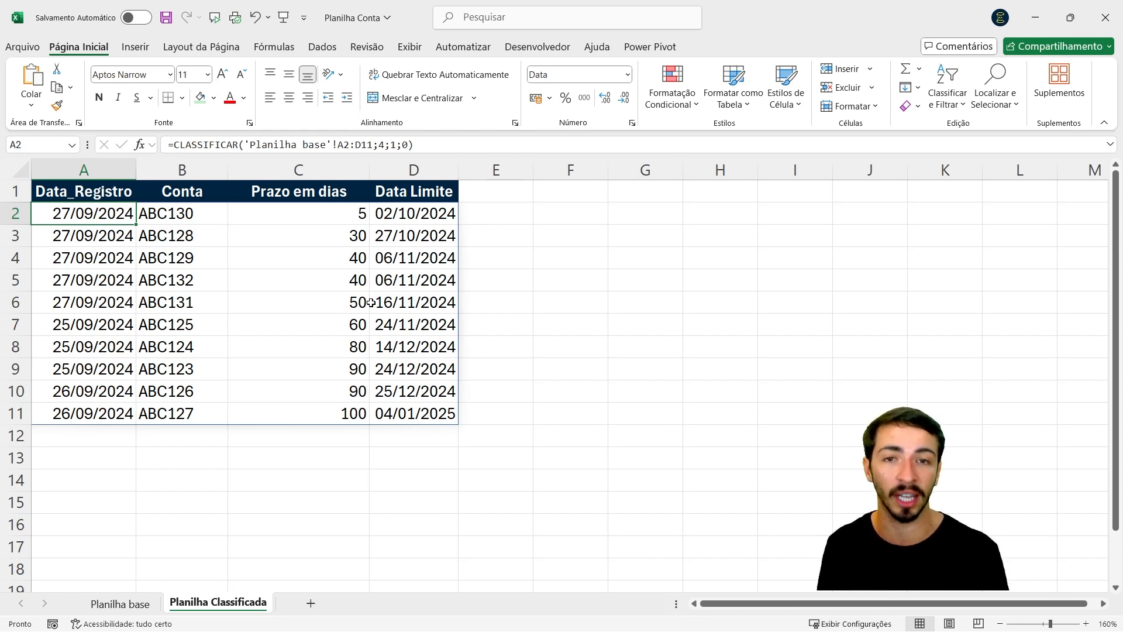
key(ctrl+Page_Up)
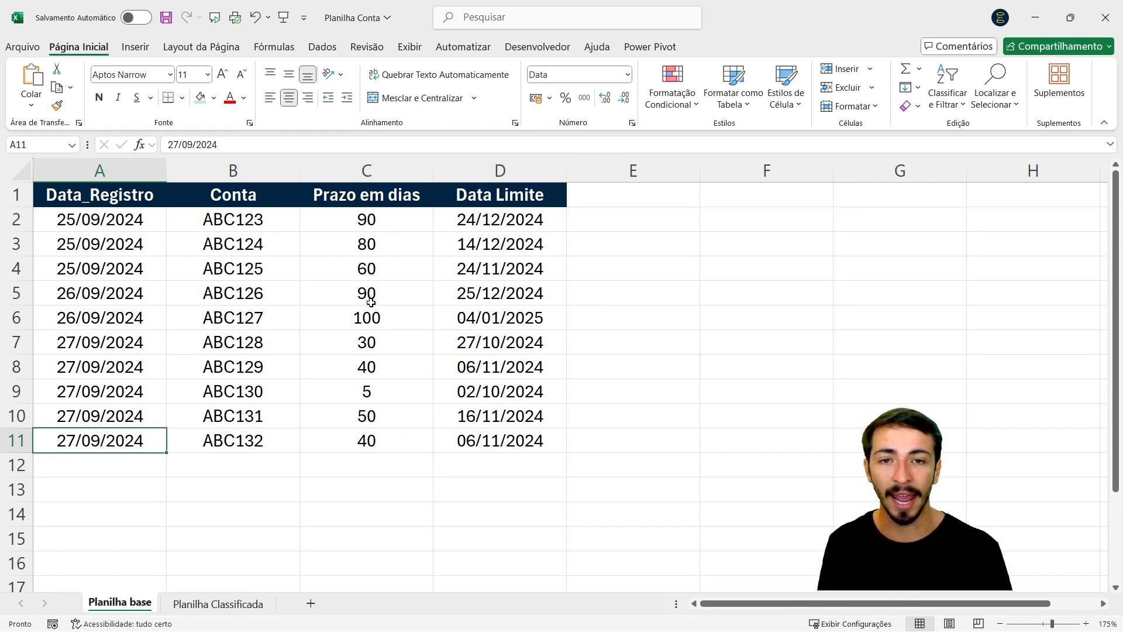
key(ctrl+Page_Down)
key(ctrl+shift+Down)
key(ctrl+shift+Right)
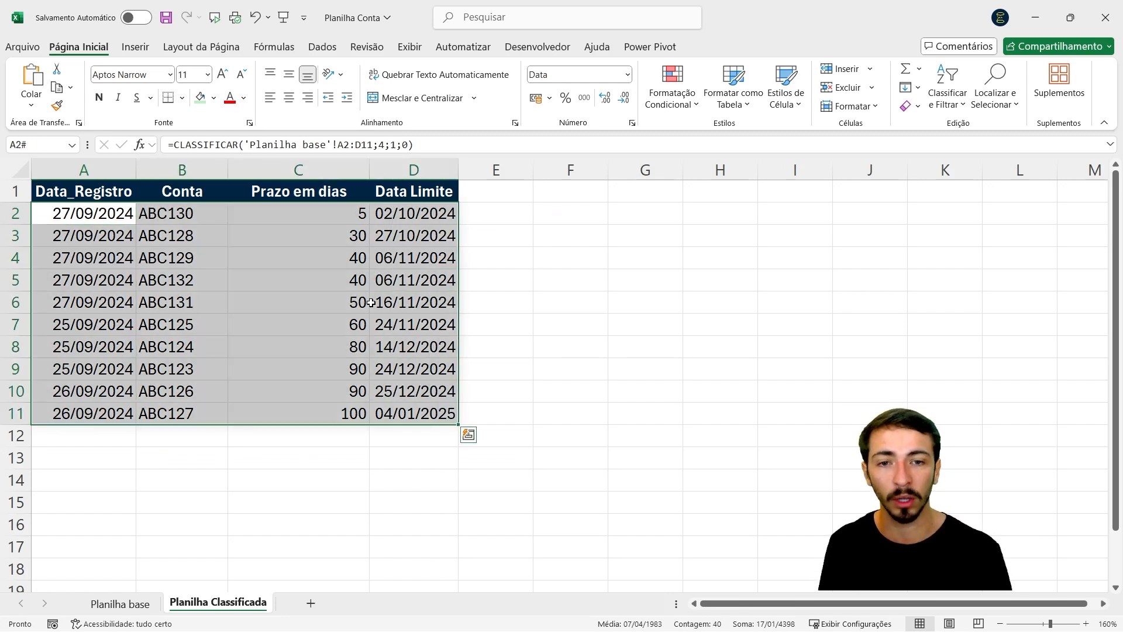
- Fill cells A12:C12 of Planilha base with the values from row 11 directly above
key(ctrl+Page_Up)
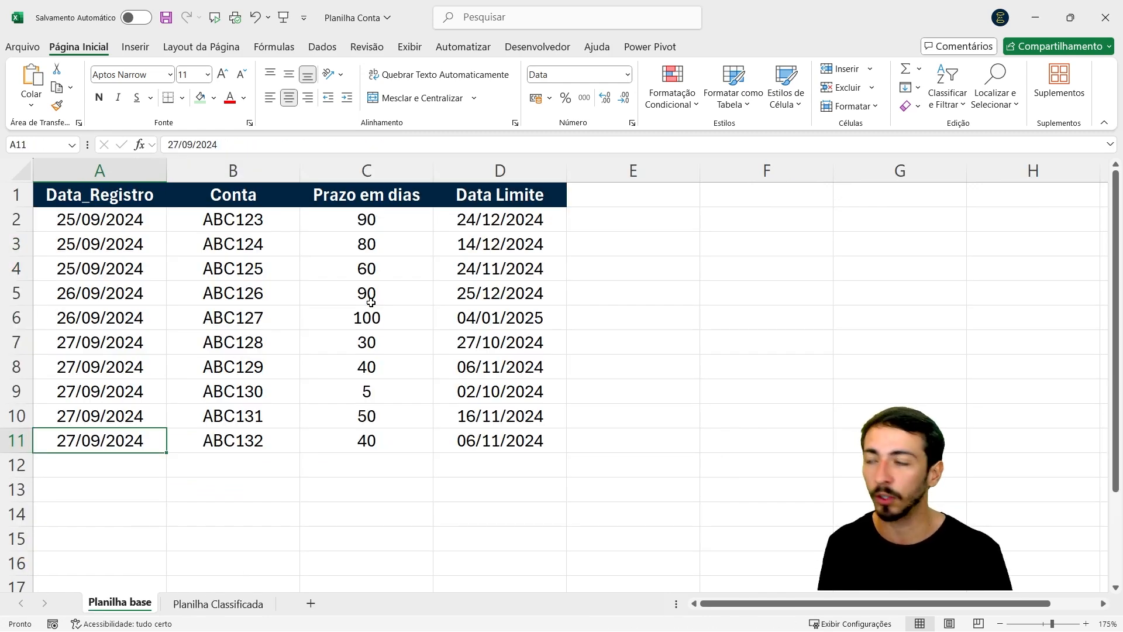
key(Down)
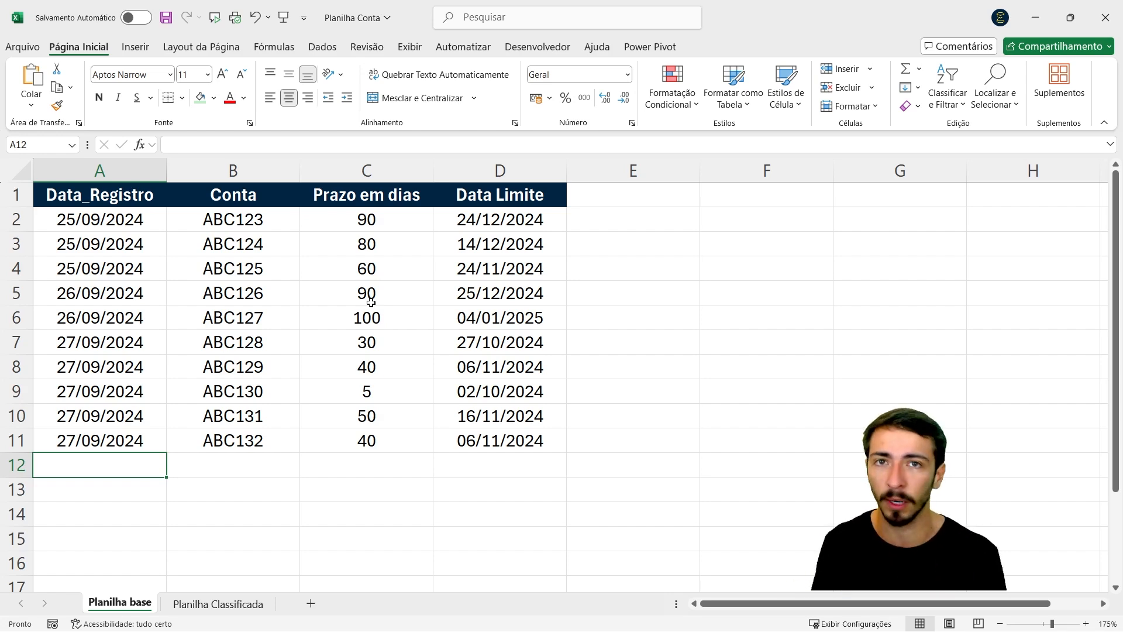
key(shift+Right)
key(shift+Right)
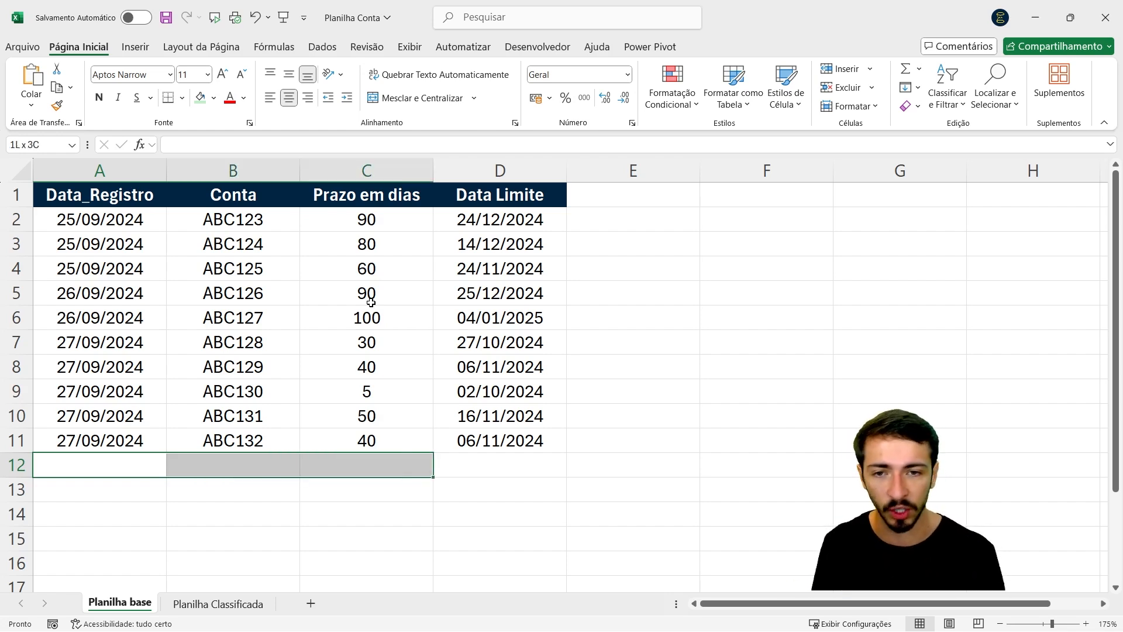
key(ctrl+d)
key(shift+Left)
key(shift+Left)
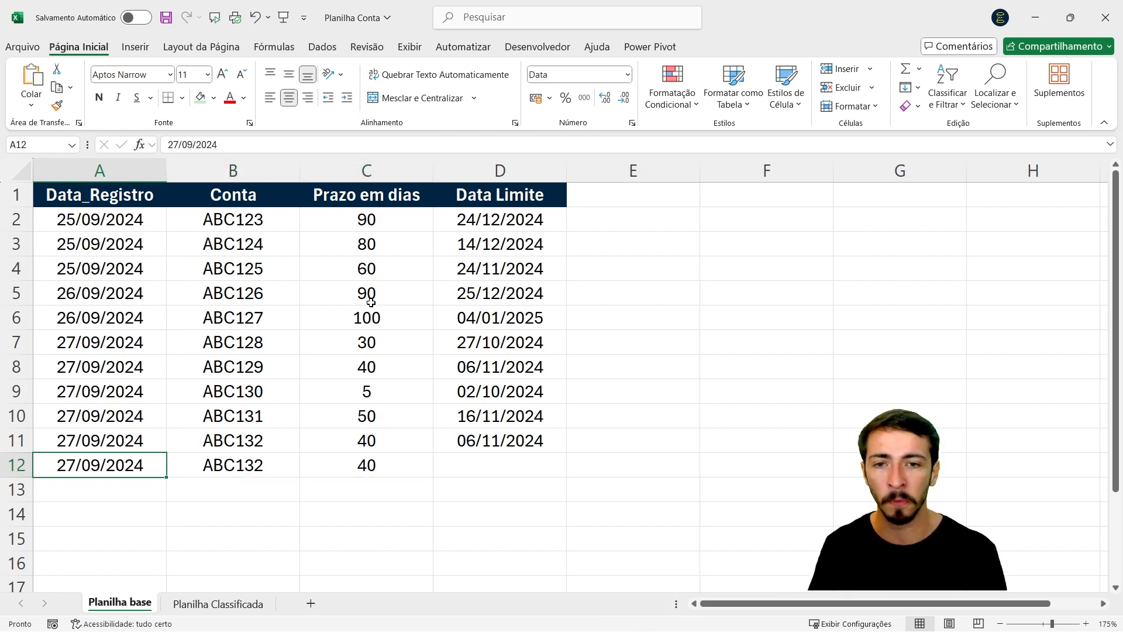
- Change the Conta code in B12 of the new record to the next account code in the sequence
key(Right)
key(F2)
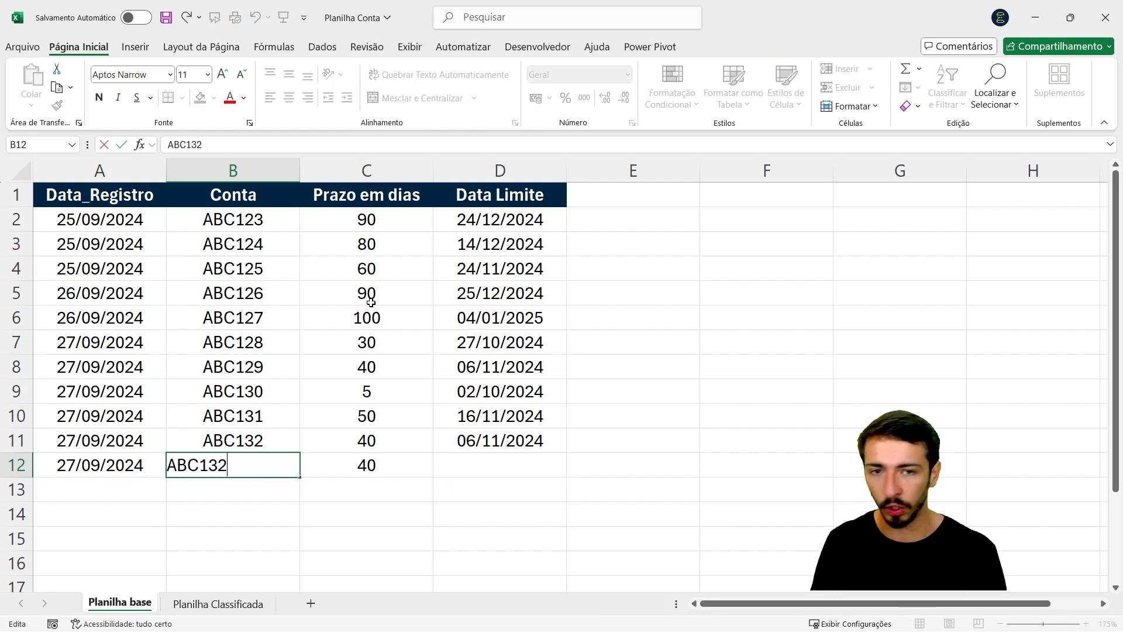
key(BackSpace)
text(4)
key(BackSpace)
text(3)
key(Return)
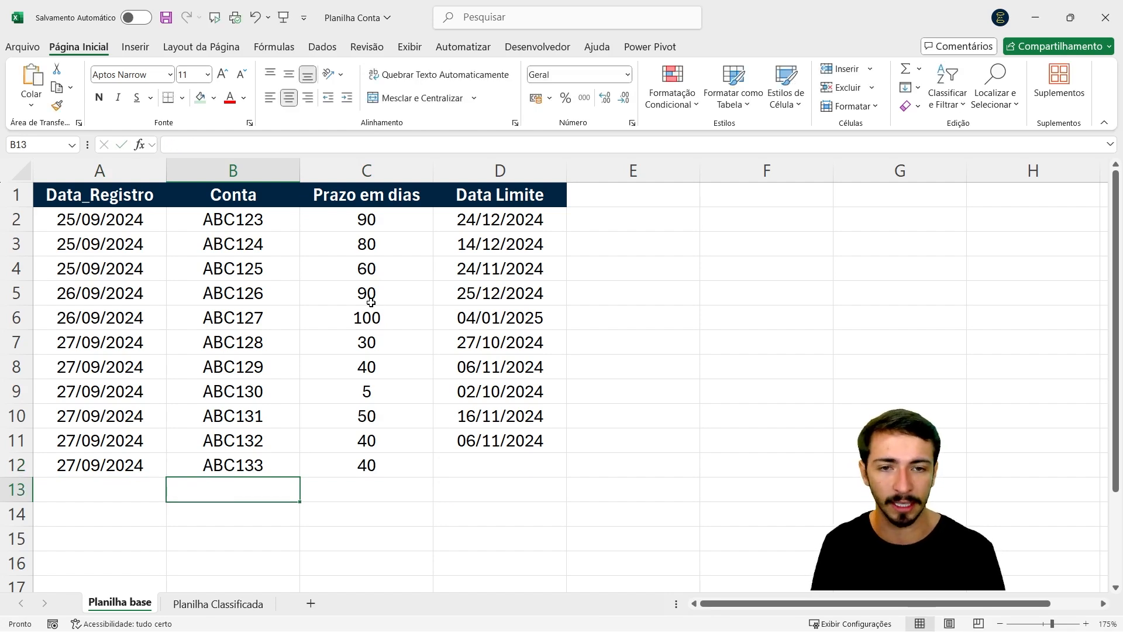
- Extend the Data Limite formula from D11 into D12 for the new record
key(Up)
key(Right)
key(Right)
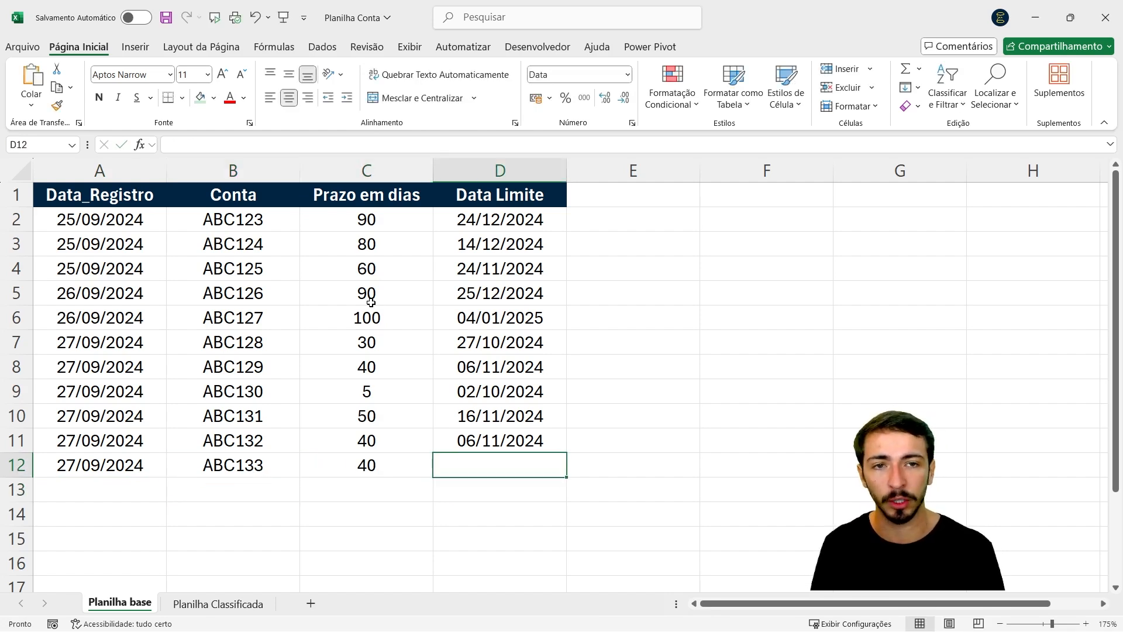
key(Up)
key(Down)
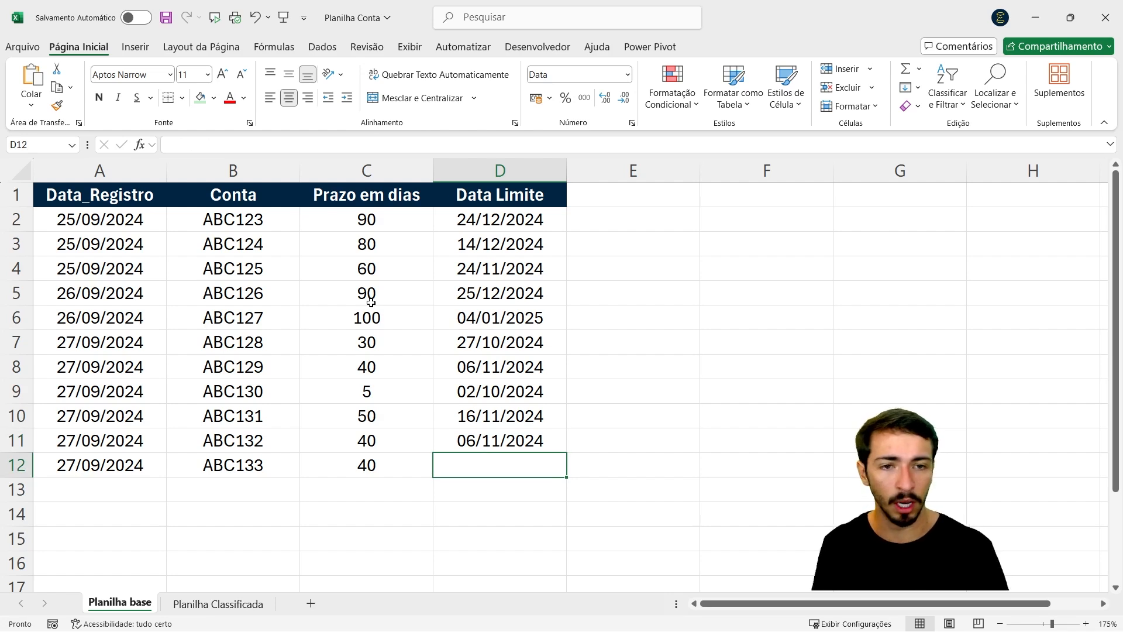
click(558, 445)
drag(558, 444, 565, 468)
click(498, 468)
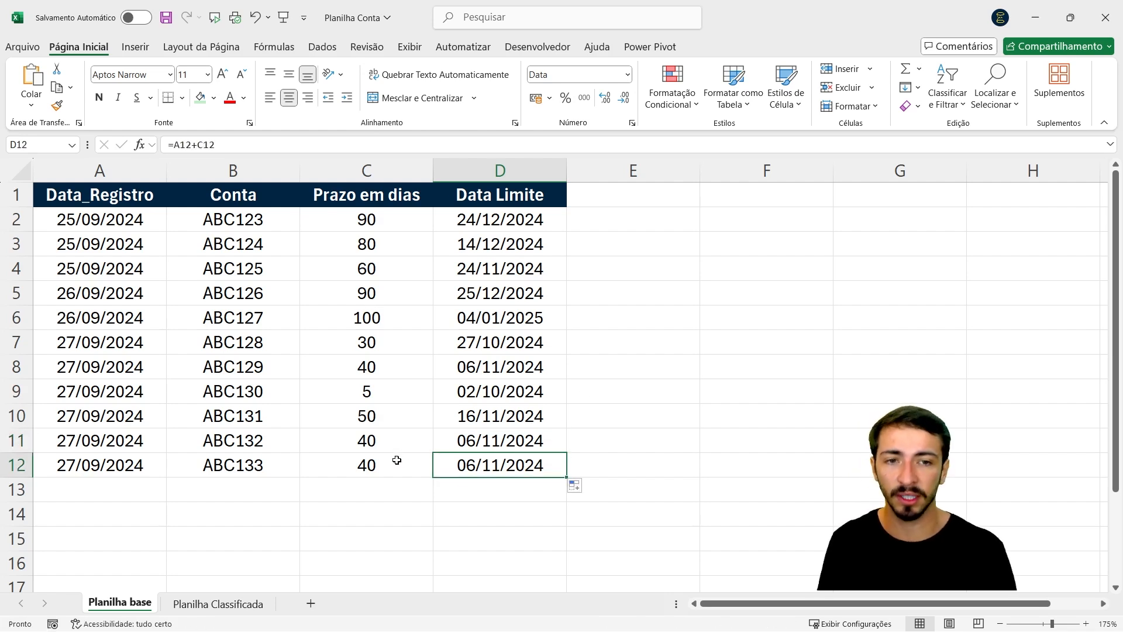
- Review the new record in row 12 across its Conta, Prazo em dias and Data Limite cells
drag(87, 464, 500, 460)
click(255, 464)
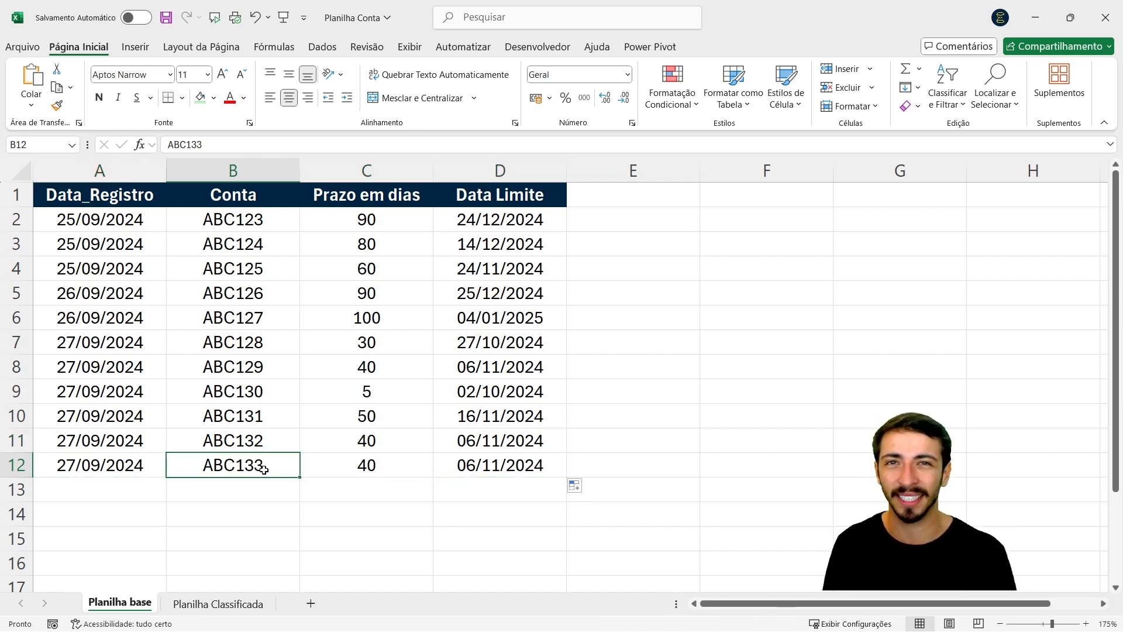
click(359, 463)
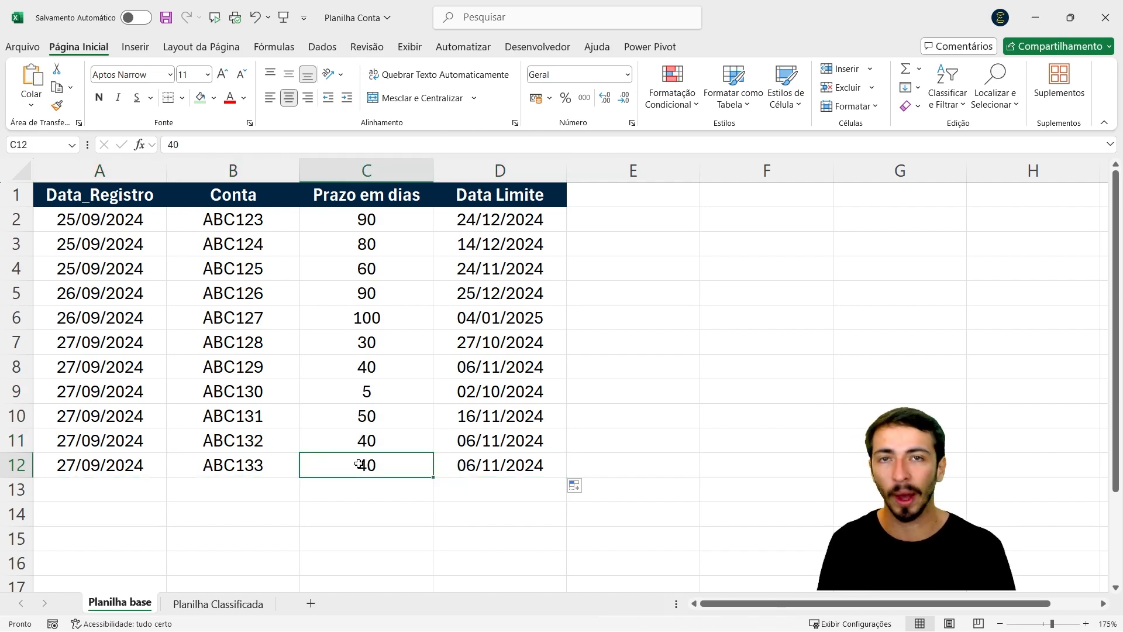
click(501, 466)
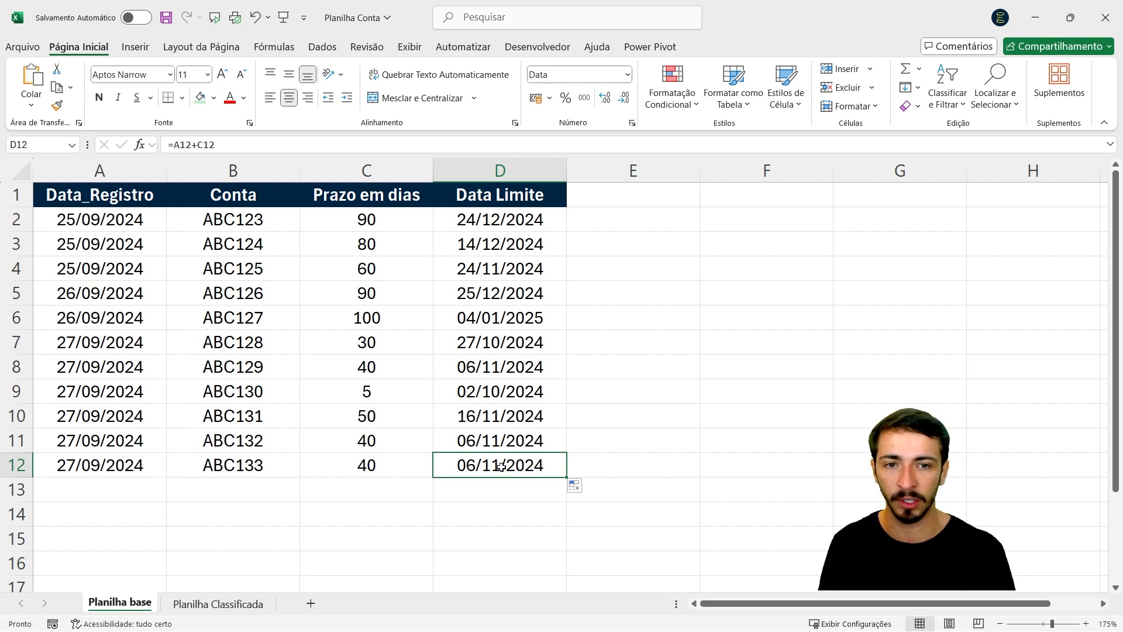
- Check the Conta column of Planilha Classificada for the new record and inspect the CLASSIFICAR formula in A2
click(228, 608)
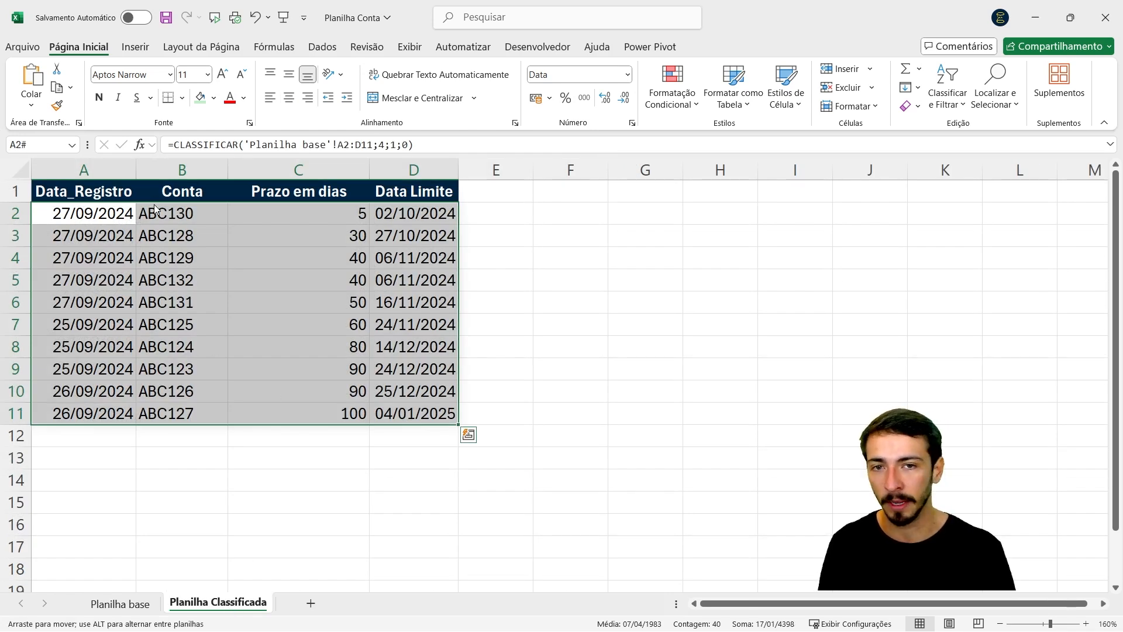
drag(156, 209, 207, 409)
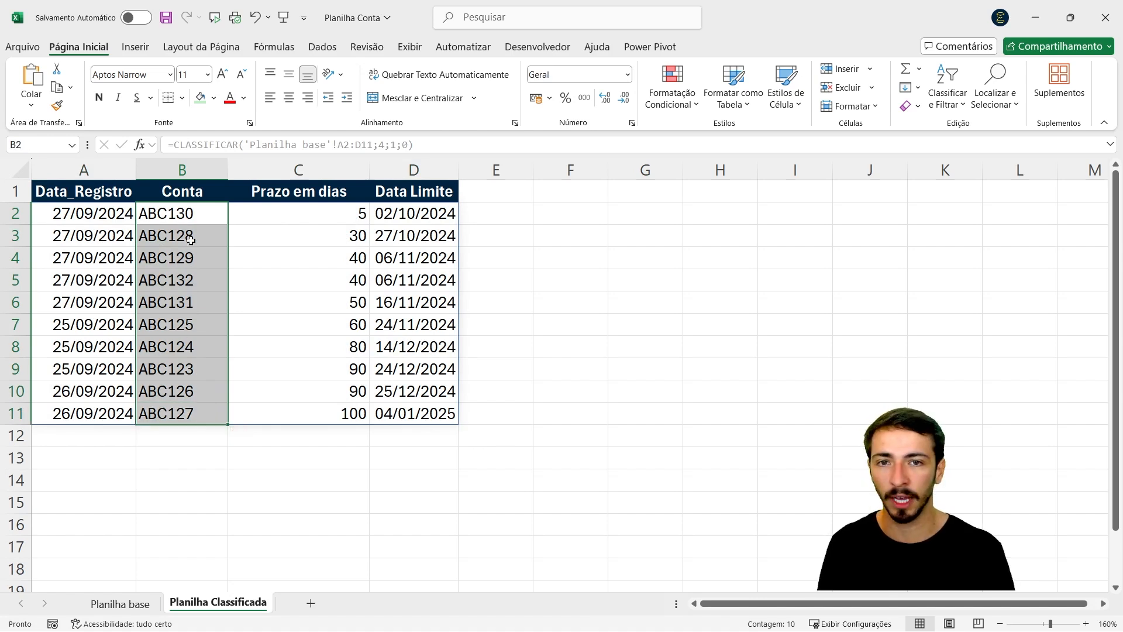
click(193, 282)
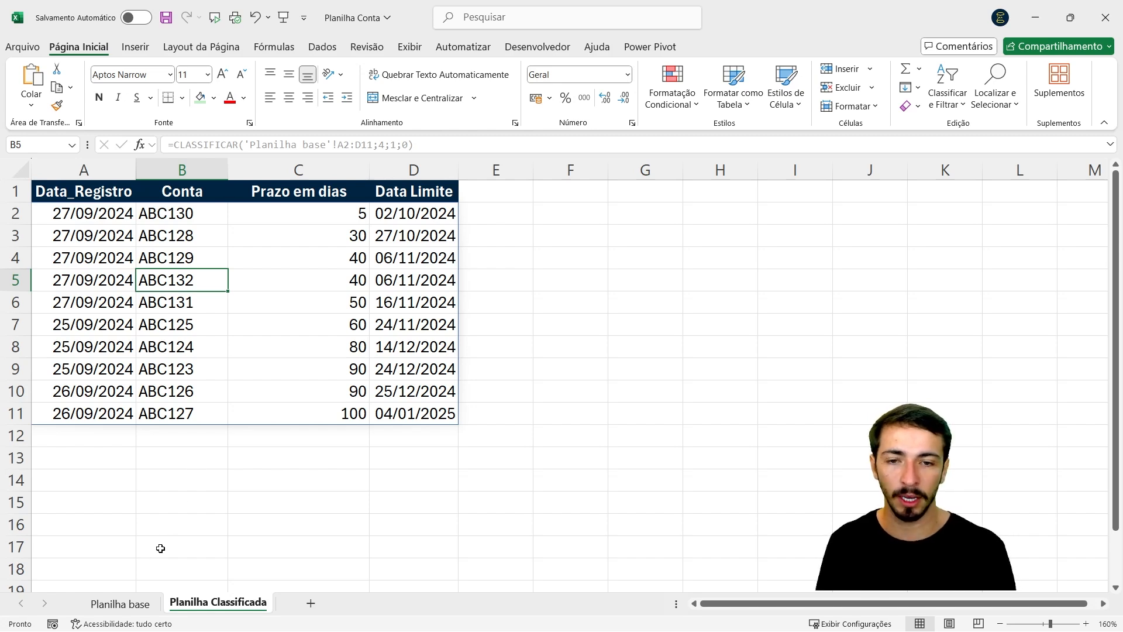
click(81, 213)
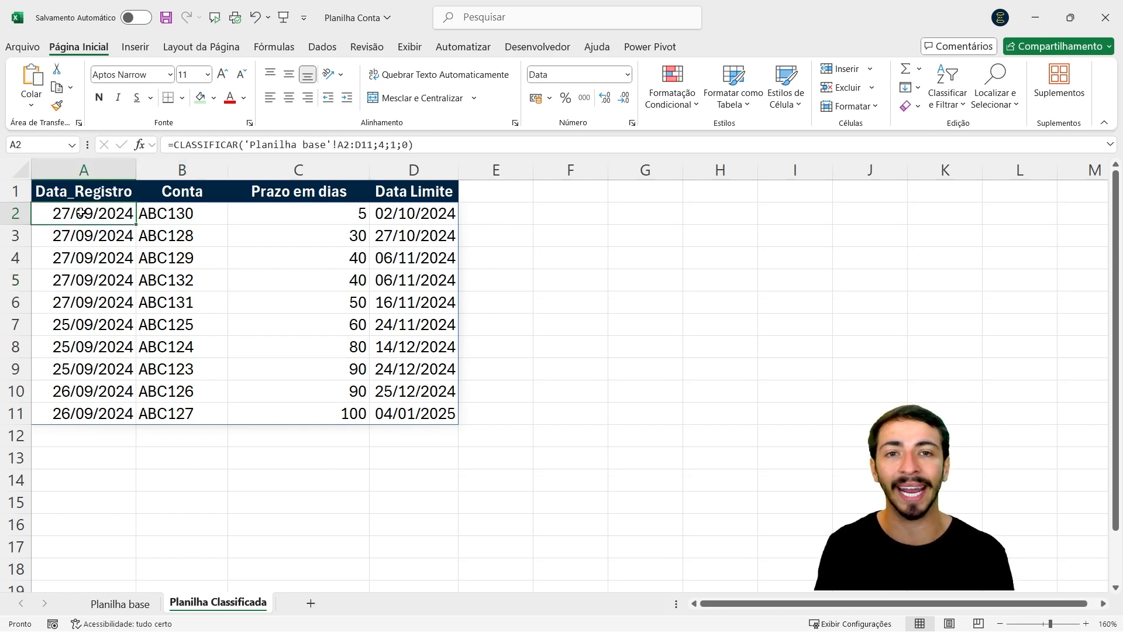
- Start a FILTRO formula in F2 of Planilha Classificada with 'Planilha base'!A2:D12 as its matriz argument
click(592, 206)
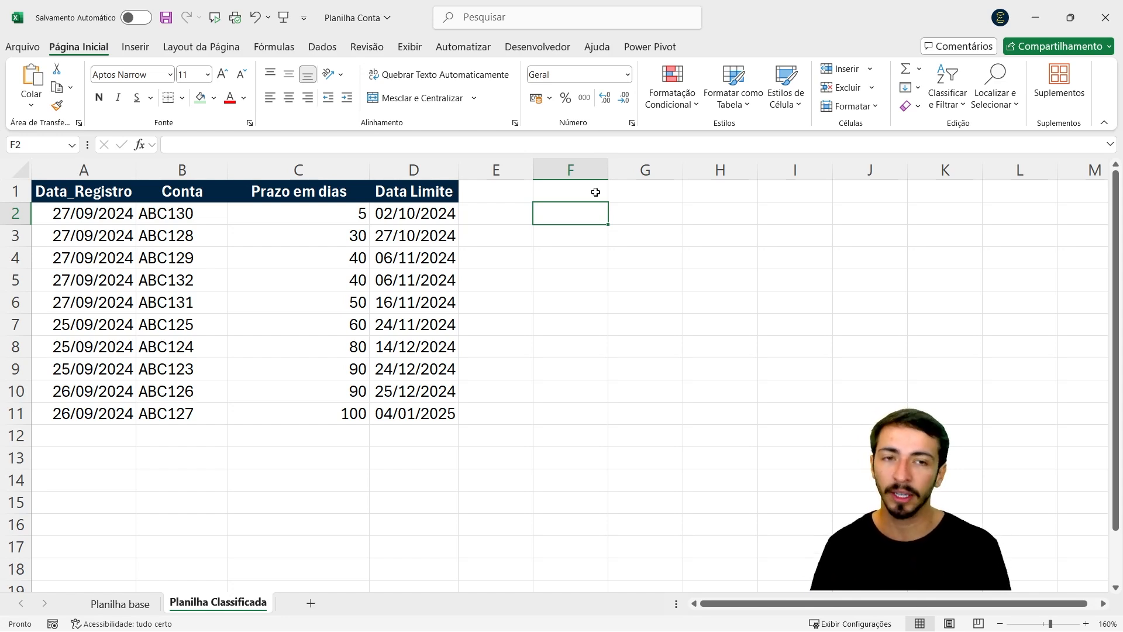
key(Left)
key(Right)
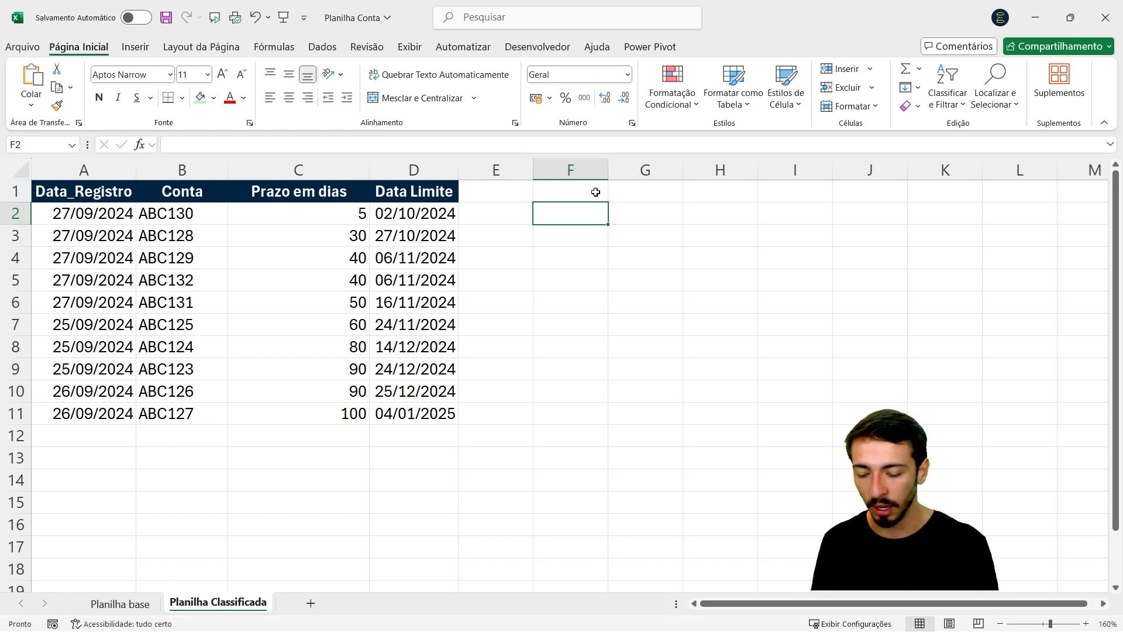
text(=filtro)
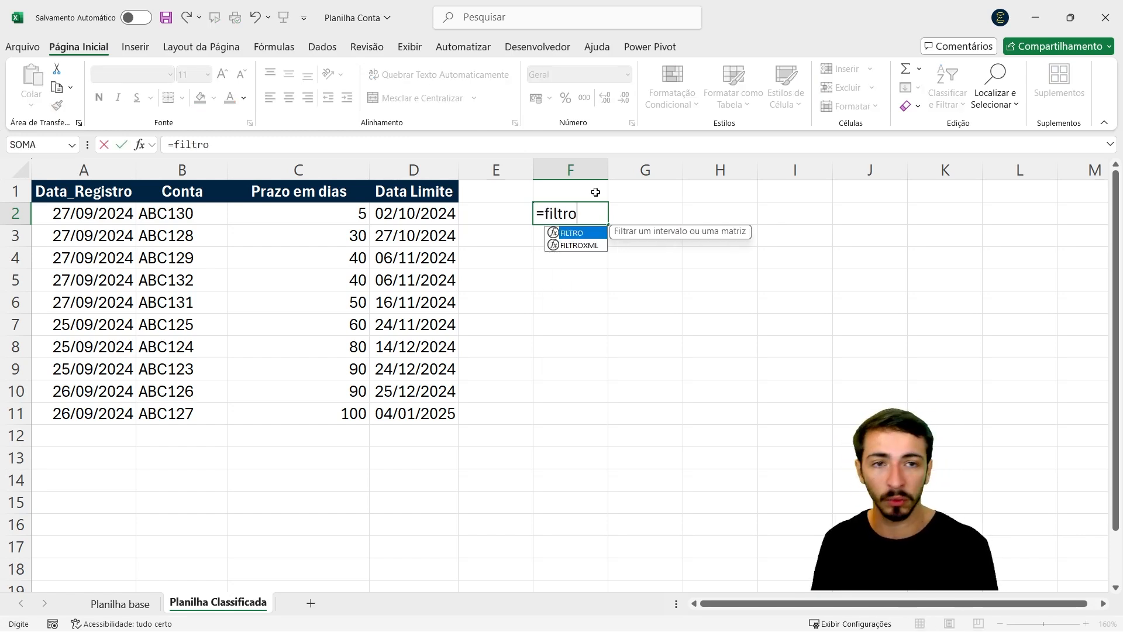
key(Tab)
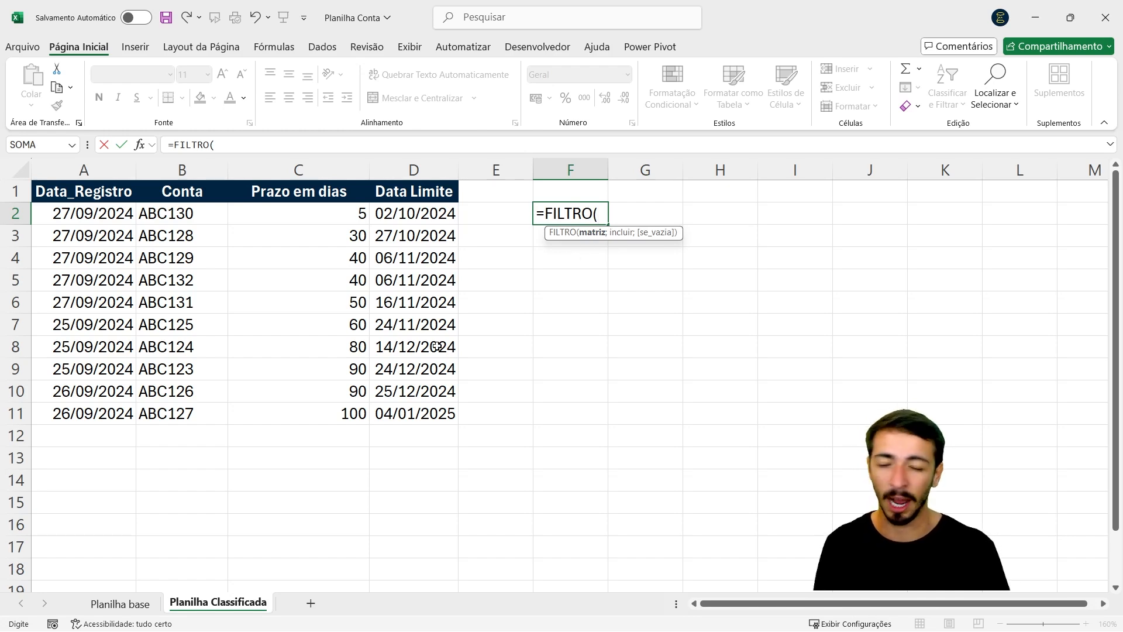
click(125, 602)
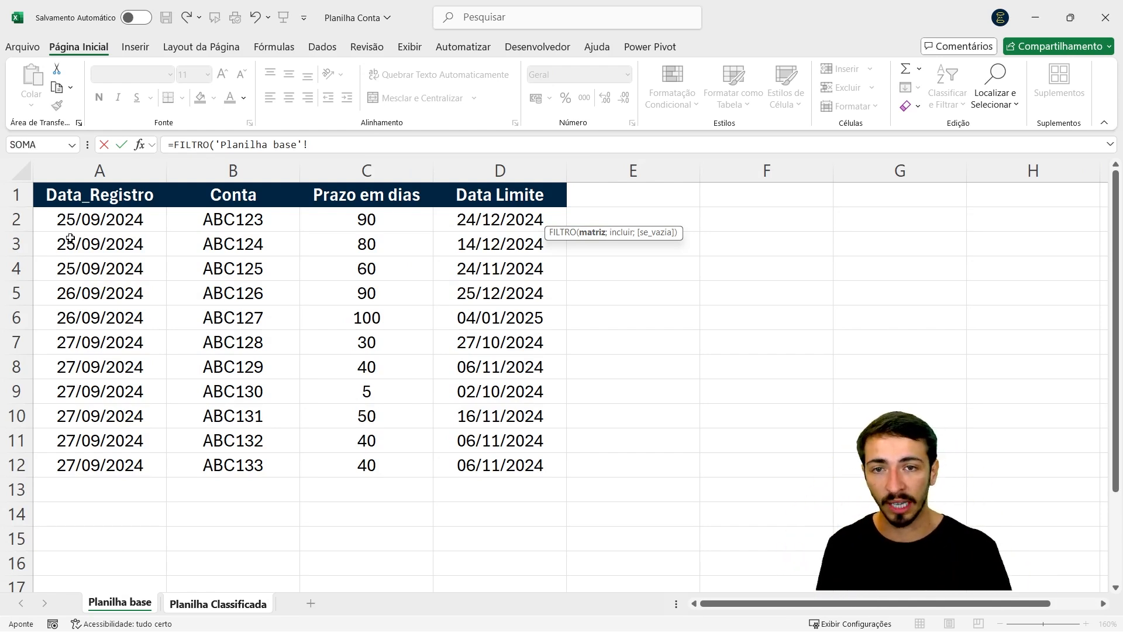
click(78, 217)
drag(78, 216, 525, 463)
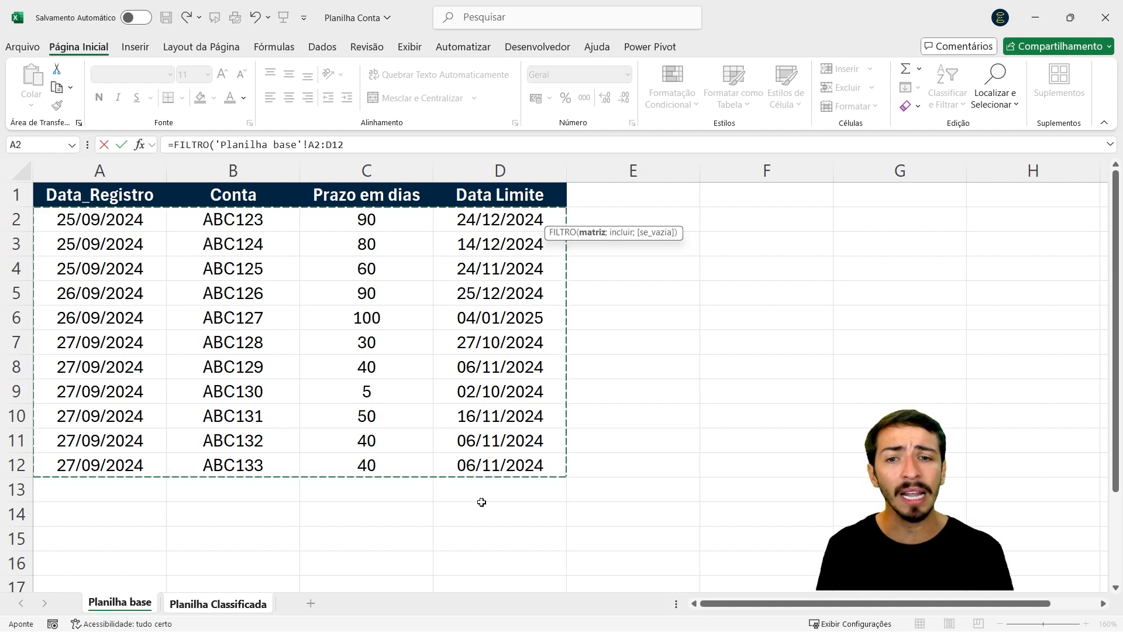
drag(91, 217, 469, 459)
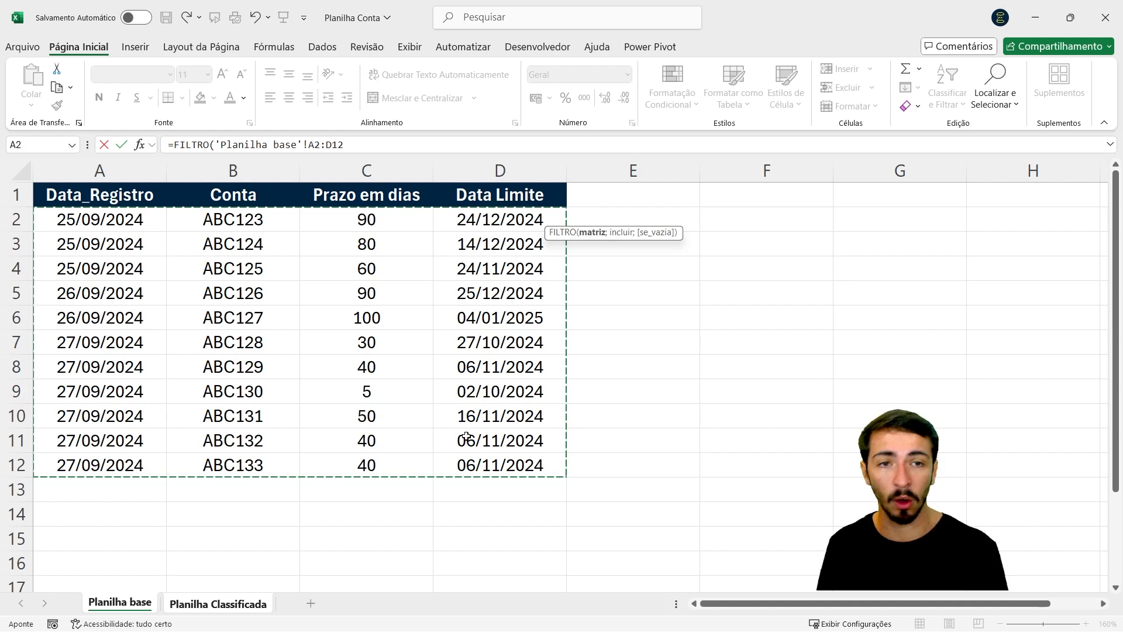
text(;)
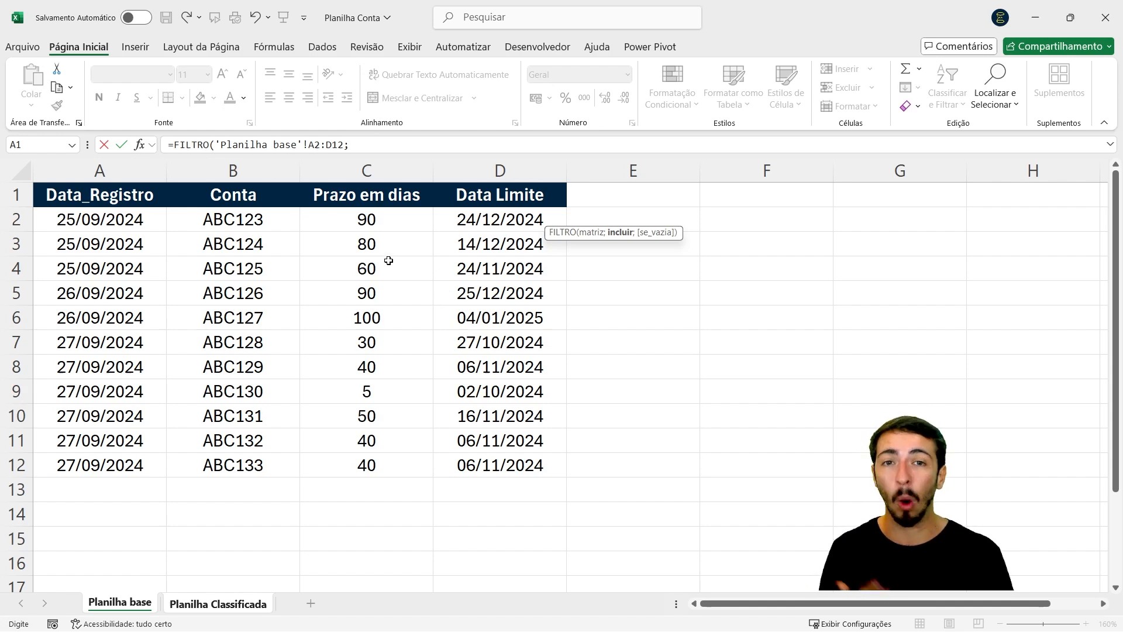
- Complete the FILTRO formula with the condition 'Planilha base'!C2:C12>70 on the Prazo em dias column
click(361, 216)
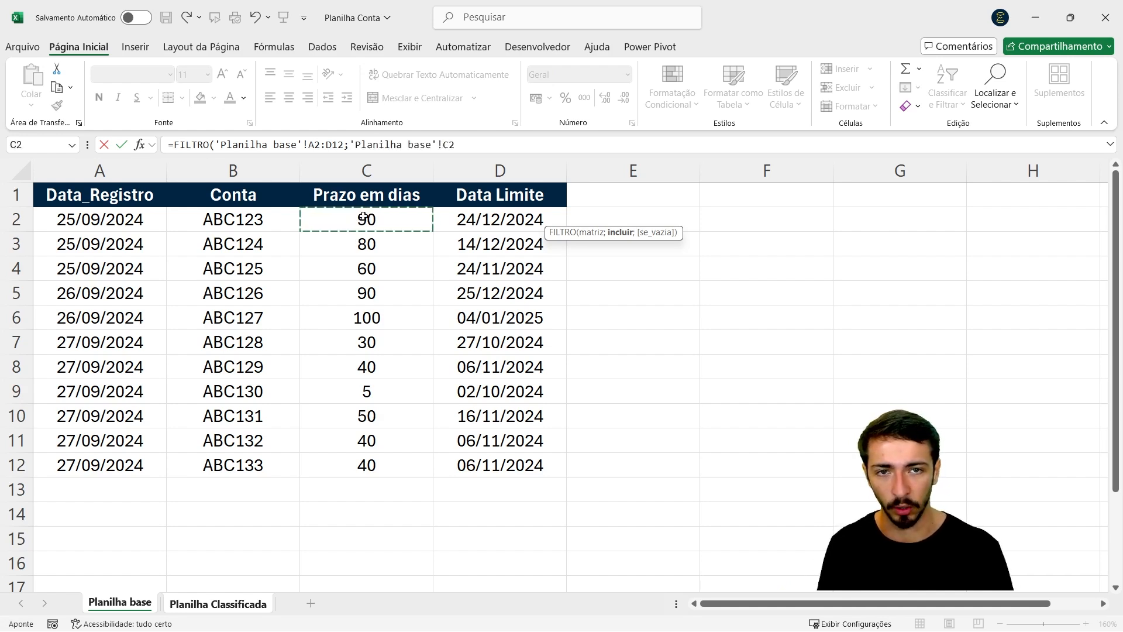
drag(363, 216, 395, 473)
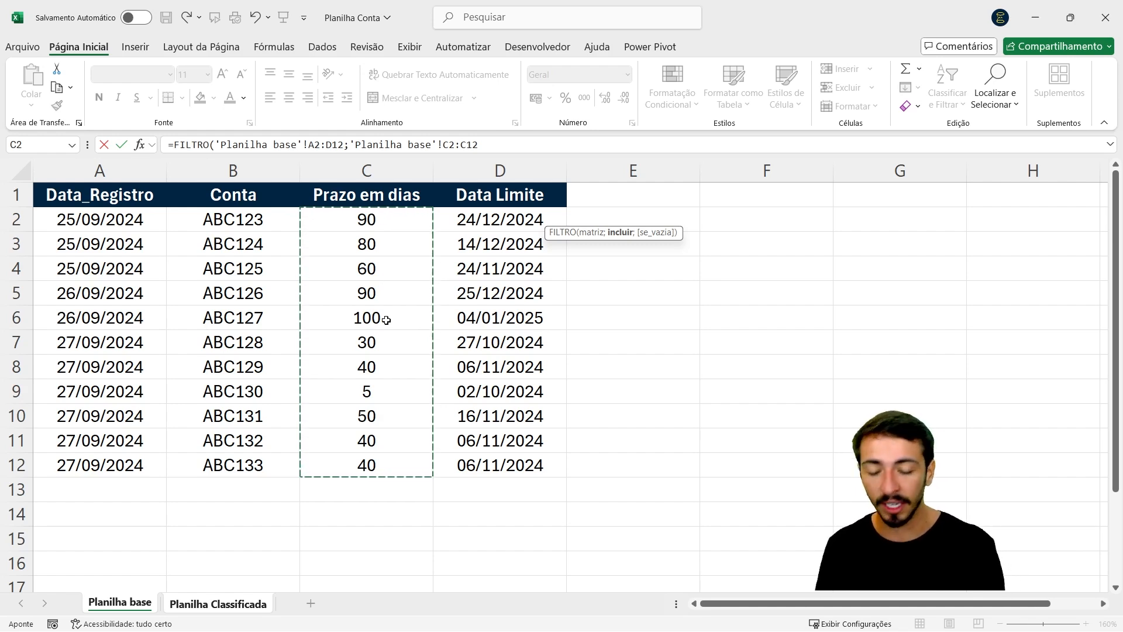
text(>)
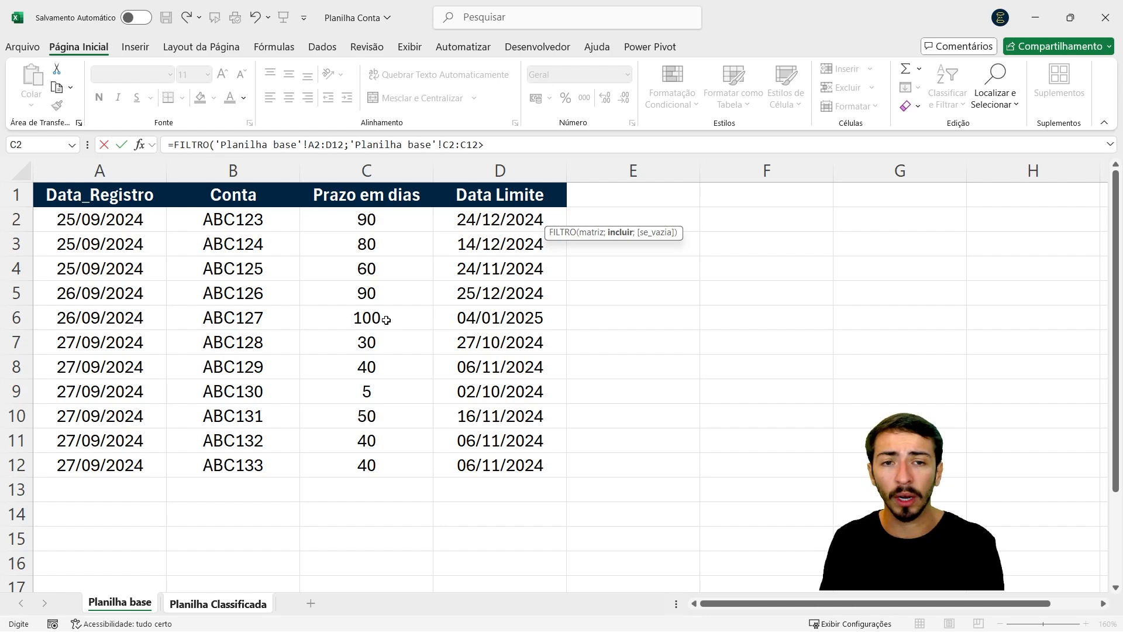
text(70)
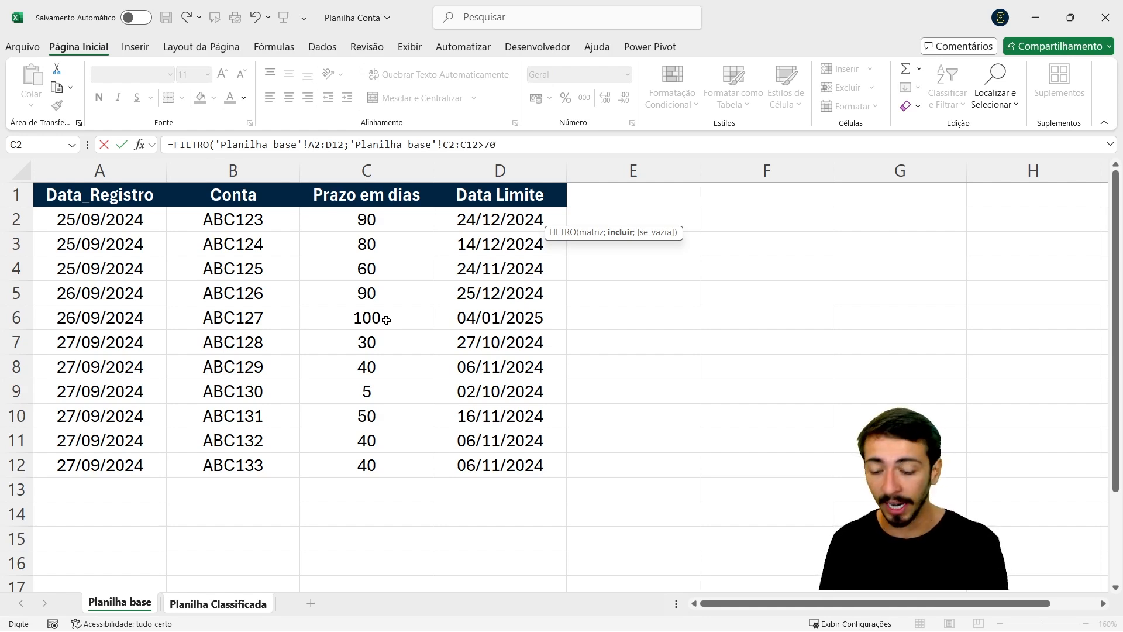
key(Return)
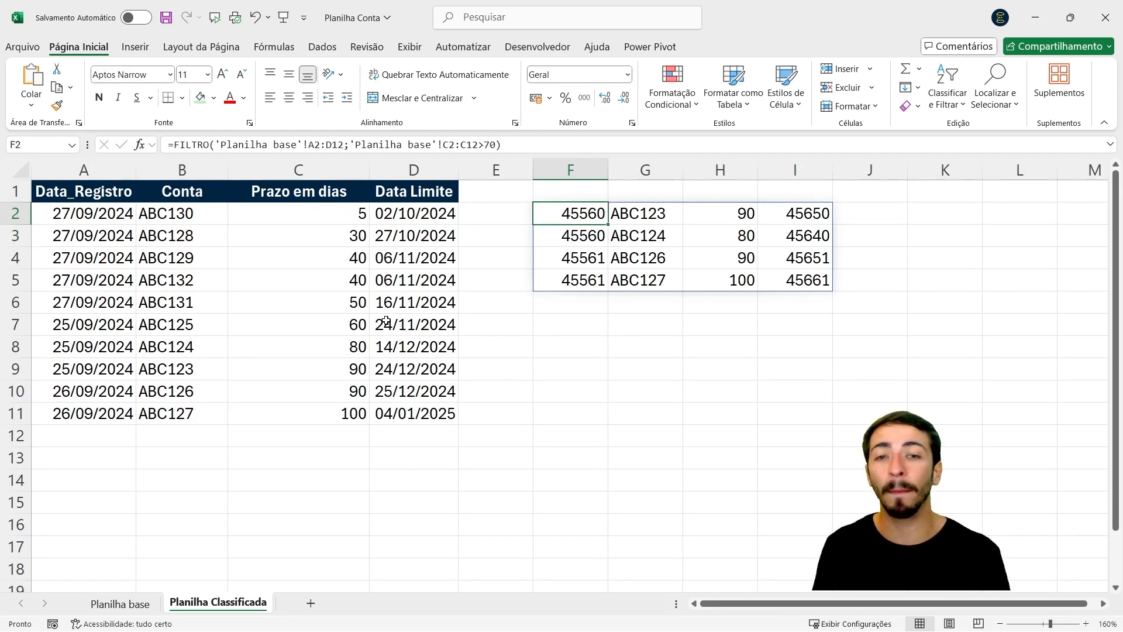
- Review the FILTRO output beside the classified list, examining the Prazo em dias values in H2:H5
key(Left)
key(Left)
key(Left)
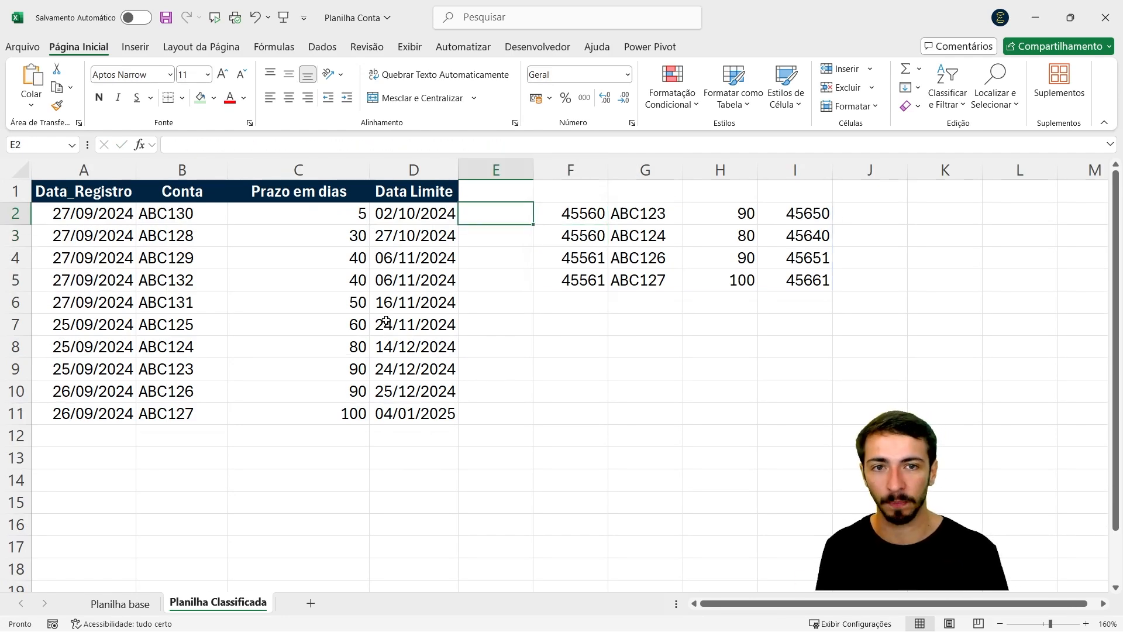
key(Right)
key(Right)
key(Left)
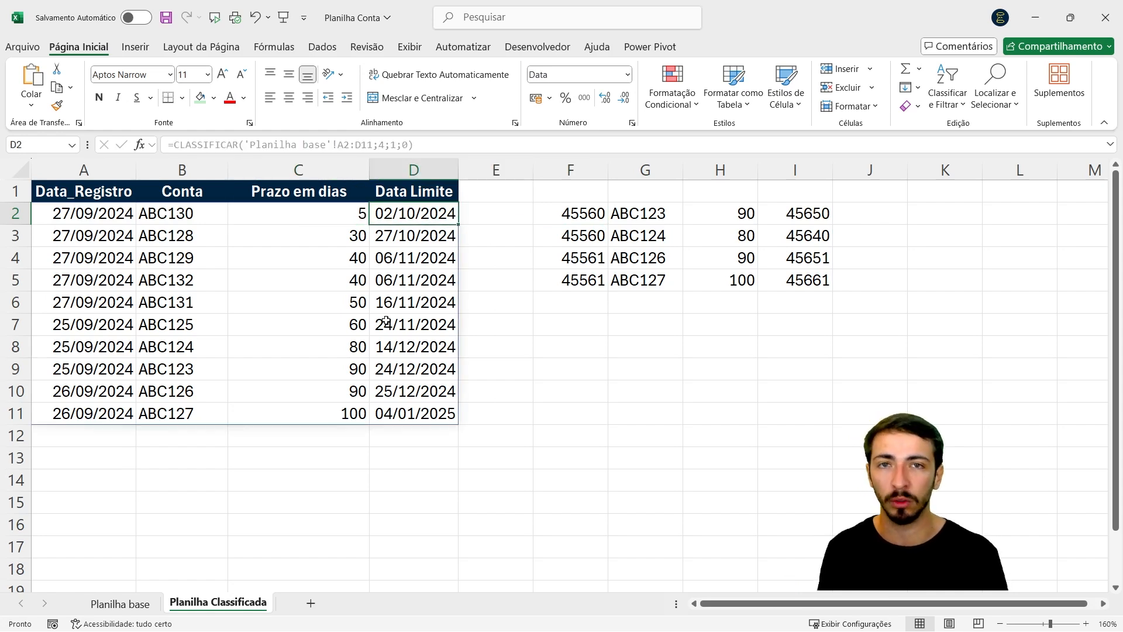
key(Right)
key(Right)
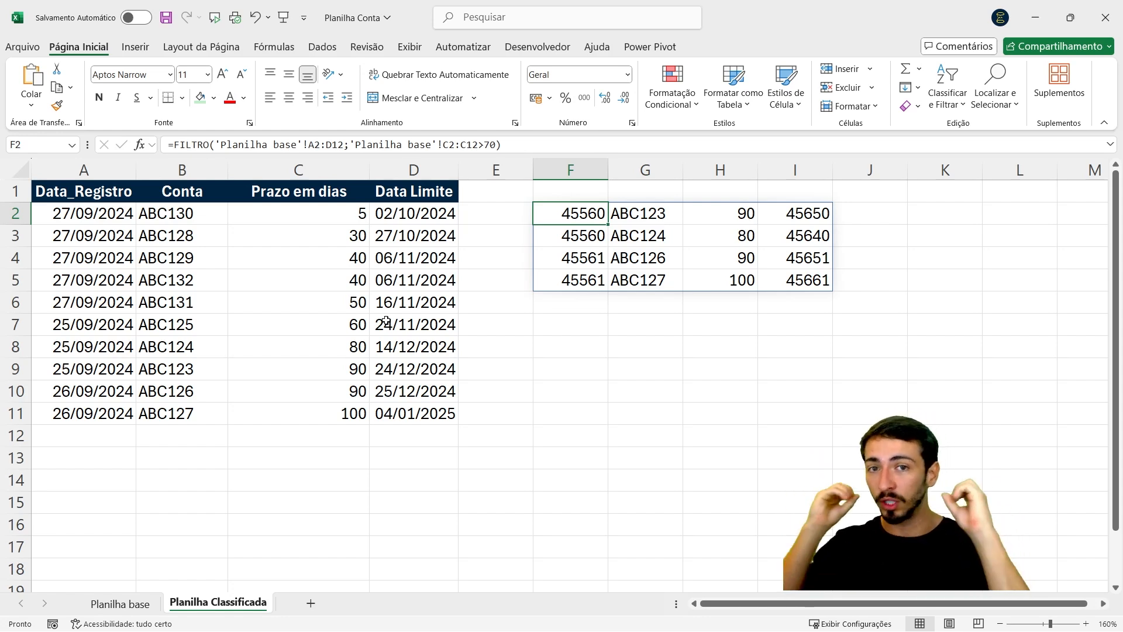
key(Right)
key(Right)
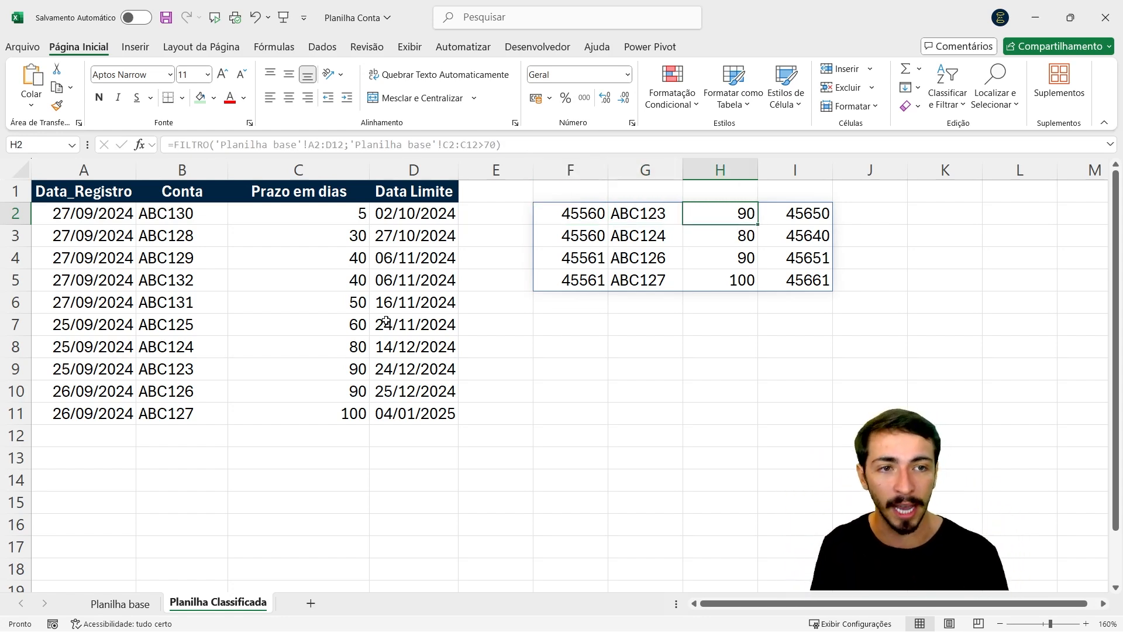
key(ctrl+shift+Down)
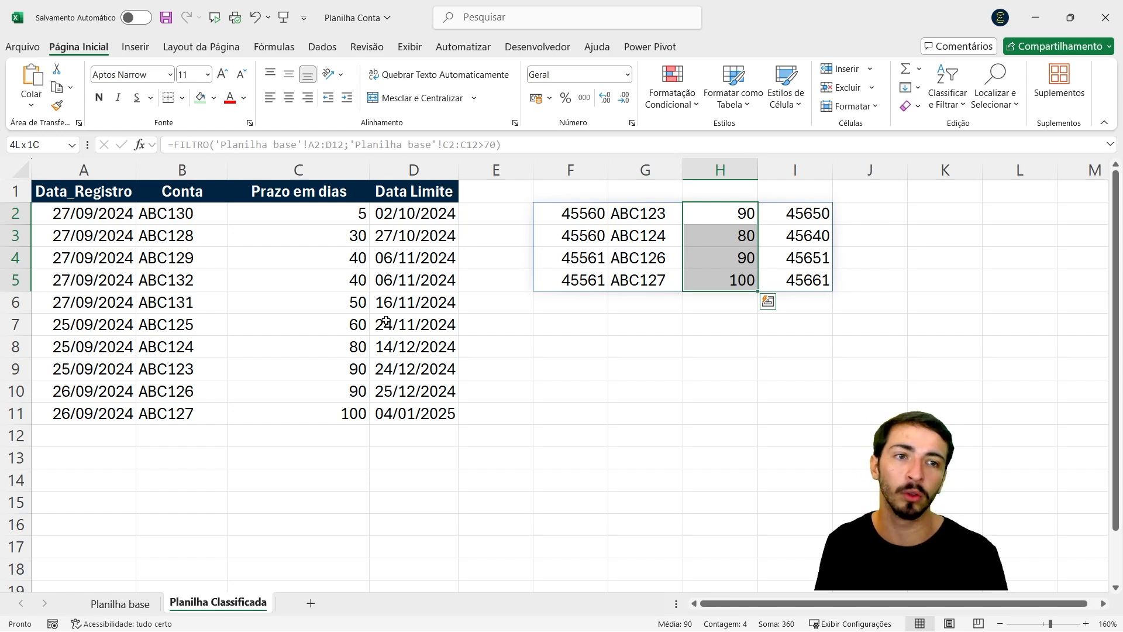
key(Left)
key(Left)
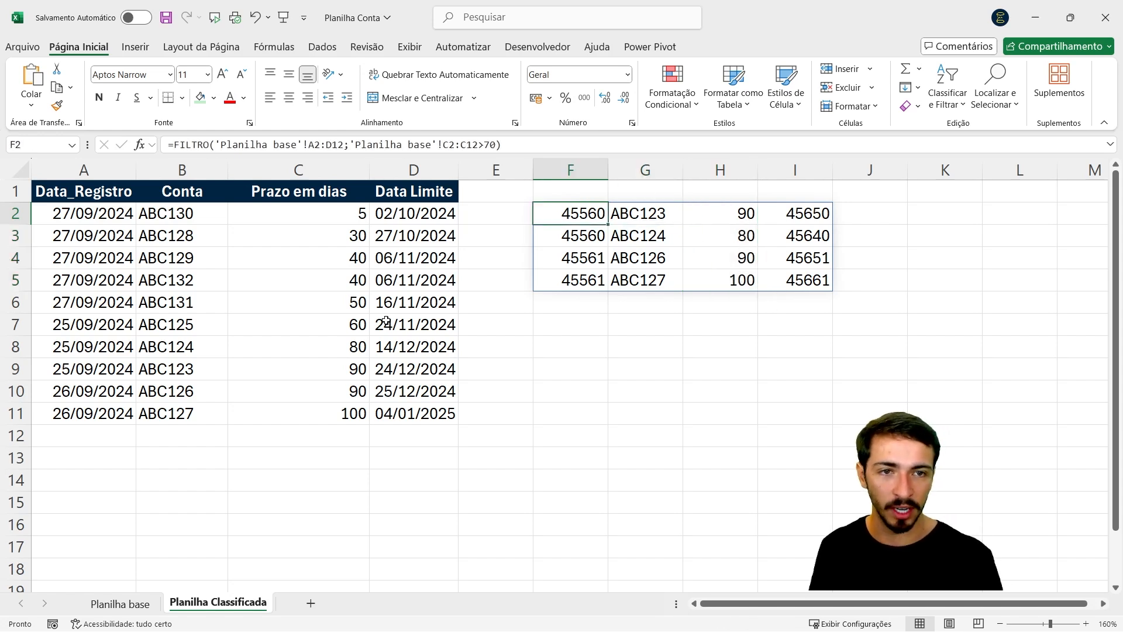
- Format the filtered Data Limite values in I2:I5 as Data Abreviada
key(ctrl+shift+Down)
key(Right)
key(Right)
key(Right)
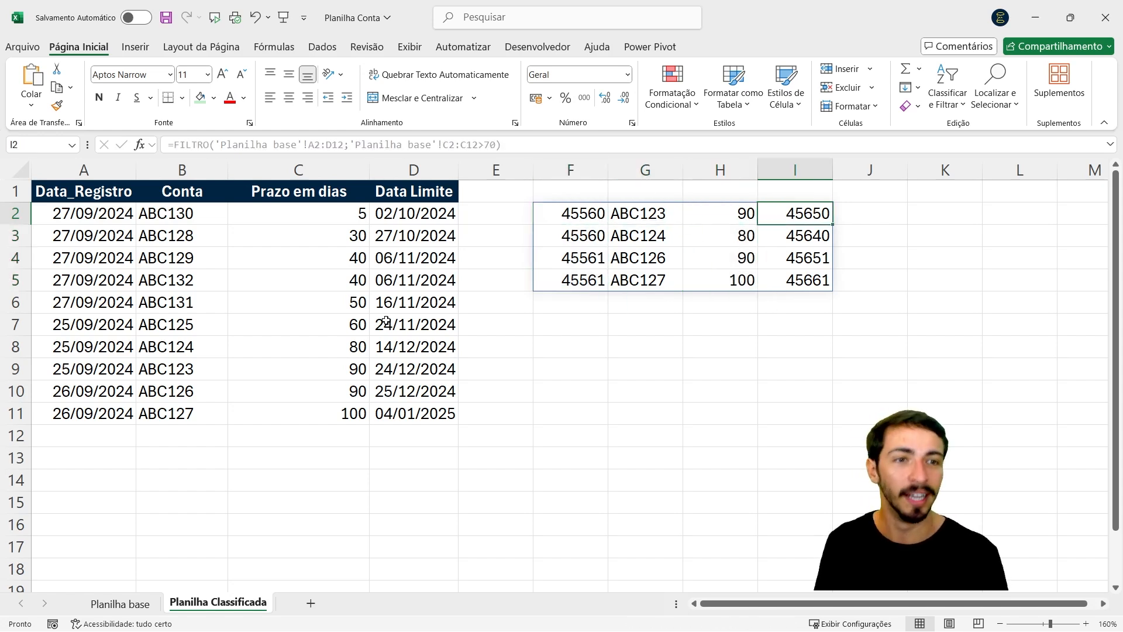
key(ctrl+shift+Down)
key(Left)
key(Right)
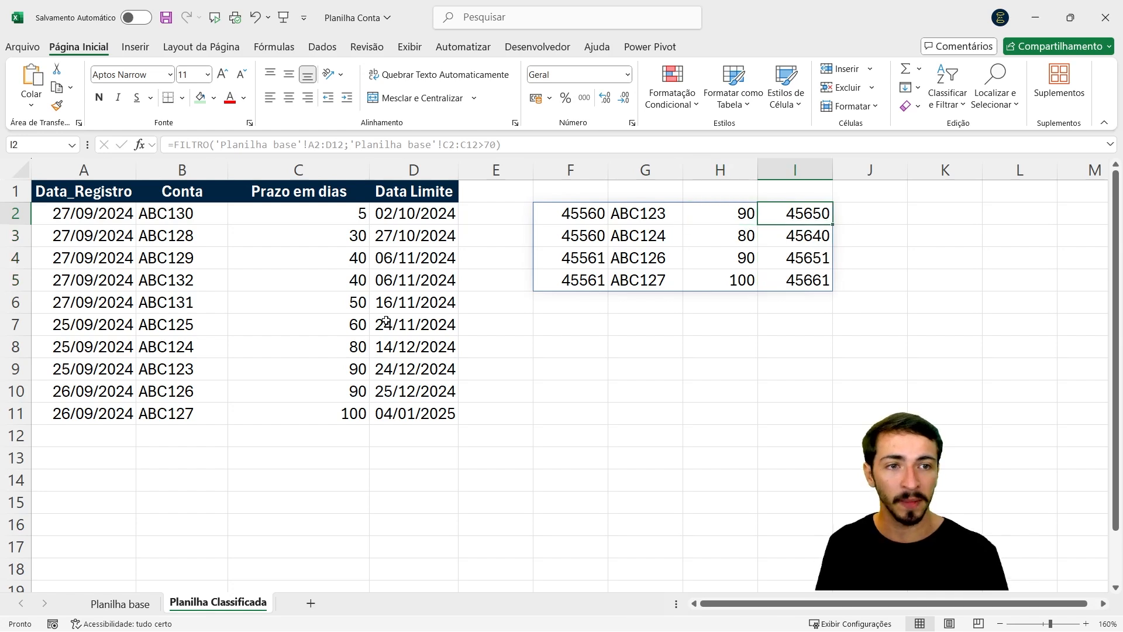
key(ctrl+shift+Down)
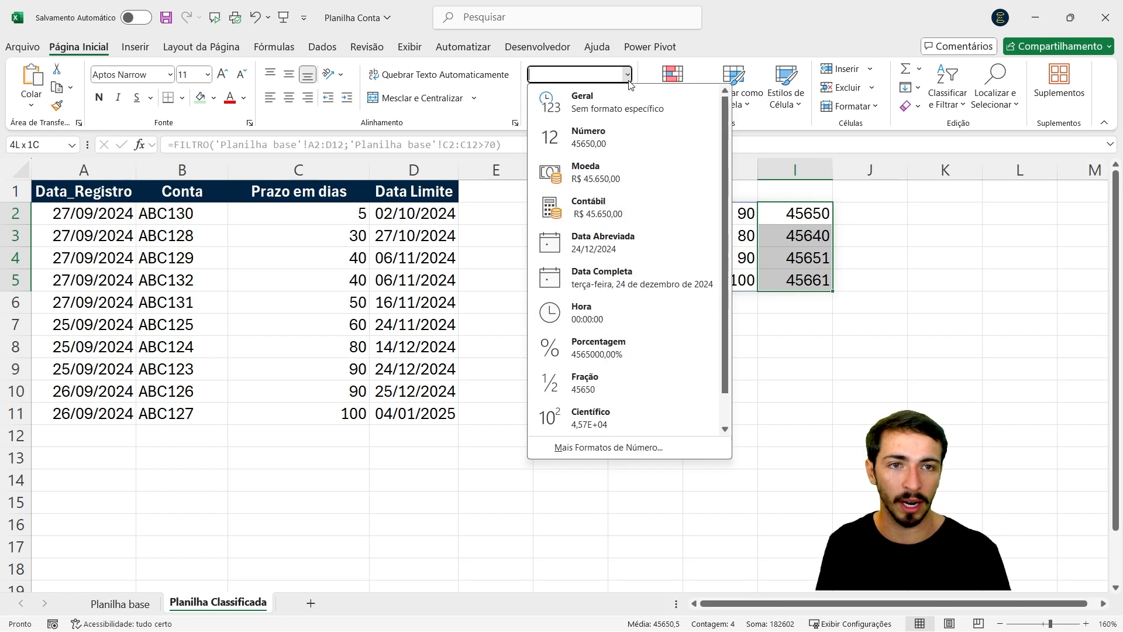
click(717, 245)
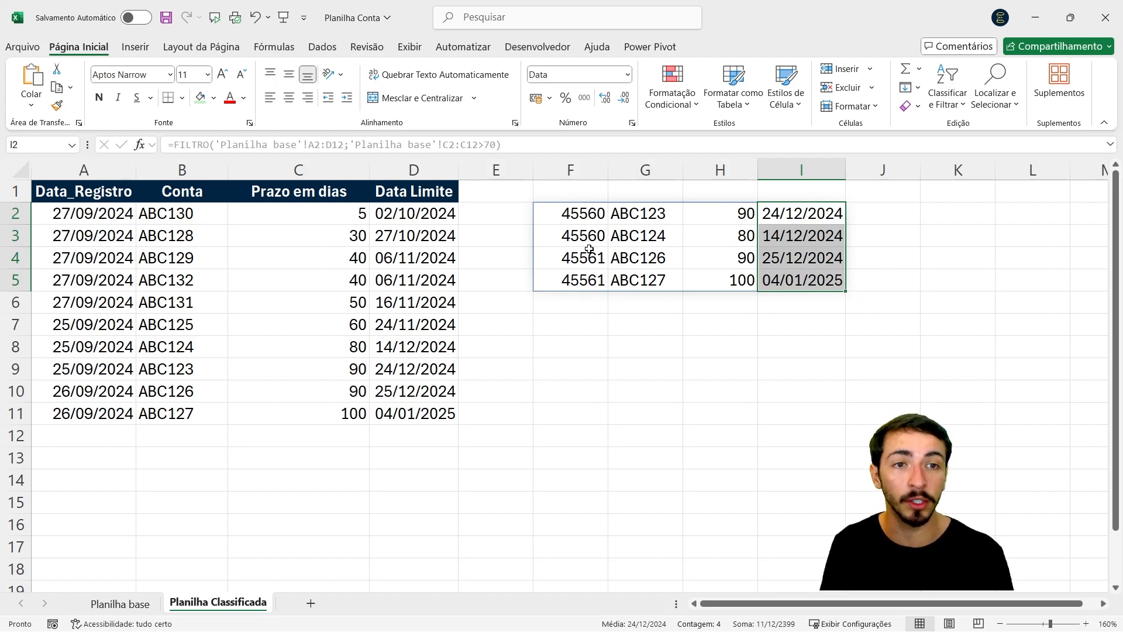
- Check the filtered block F2:I5, the CLASSIFICAR formula in A2, and the empty rows below the Planilha base records
drag(573, 213, 812, 283)
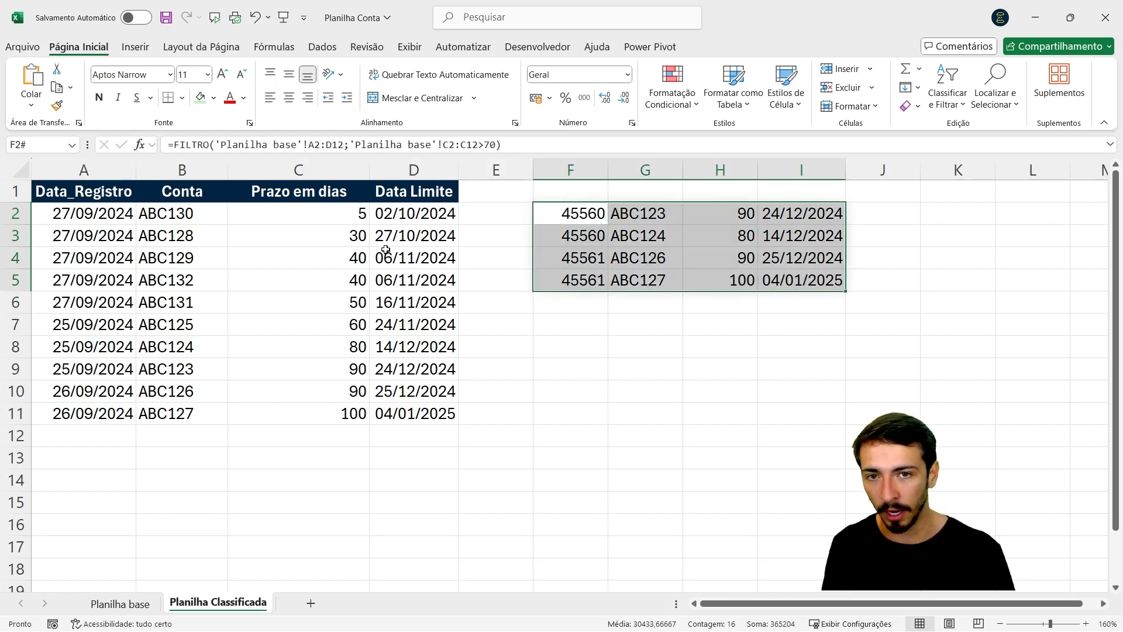
click(92, 214)
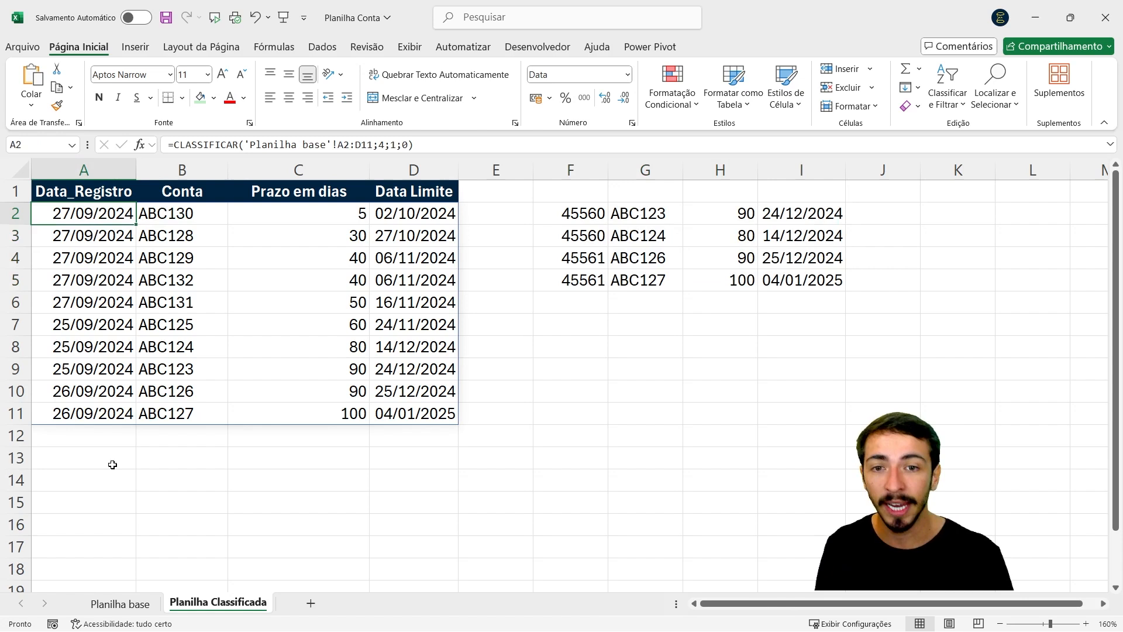
click(138, 602)
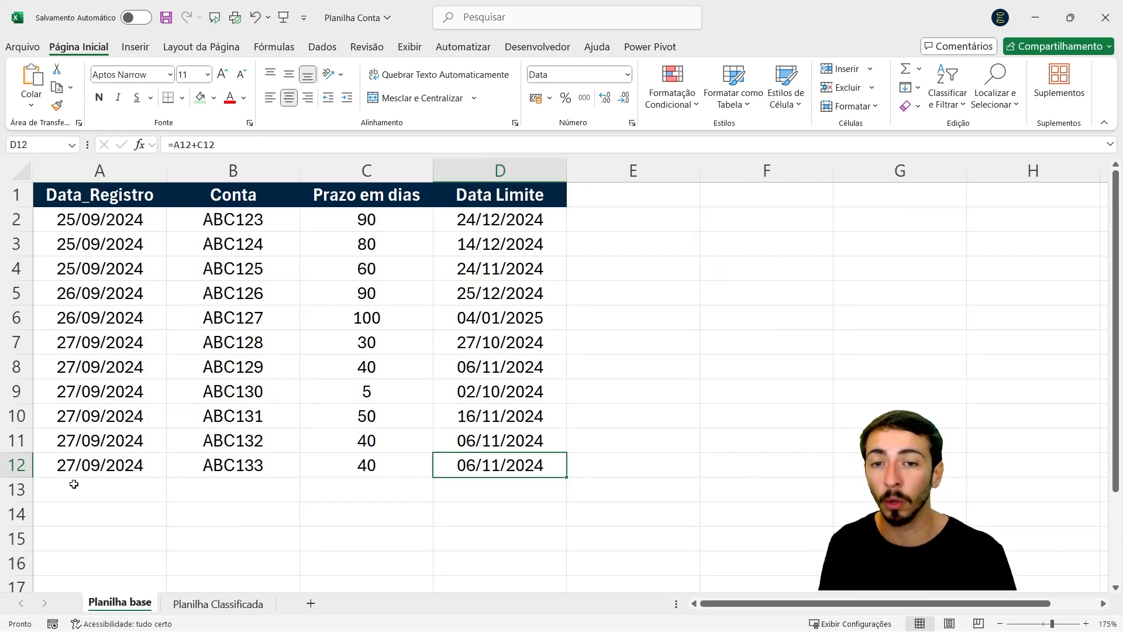
drag(72, 486, 521, 491)
scroll(464, 464, up, 3)
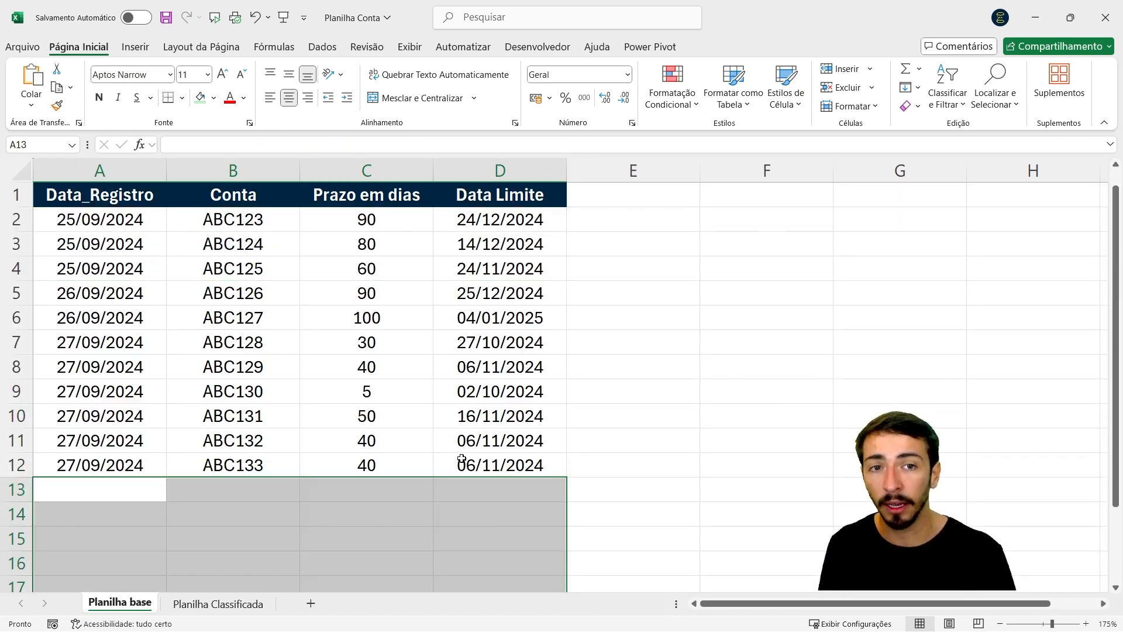
click(217, 605)
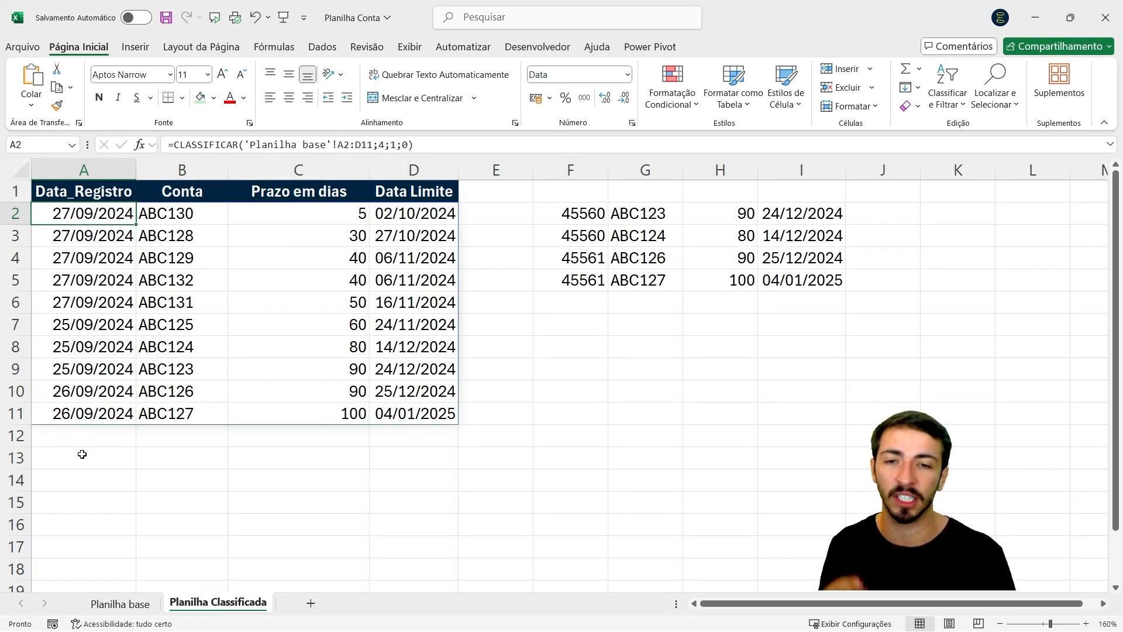
- Examine the extended Planilha base range from A2 through column D, down past row 200 and including empty rows
click(133, 606)
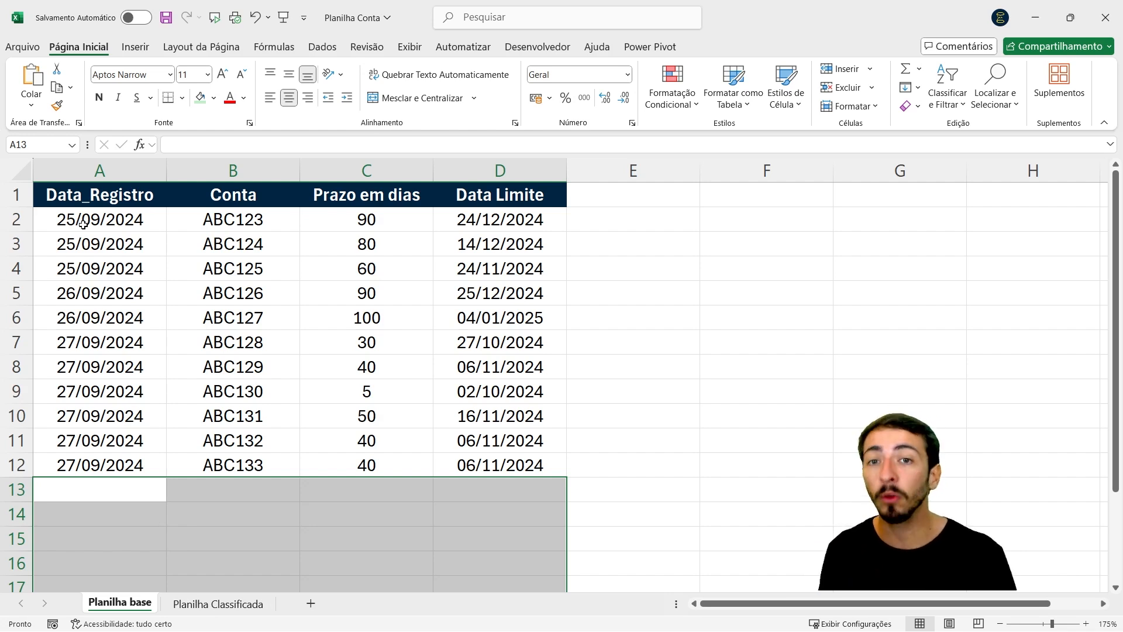
drag(69, 222, 446, 544)
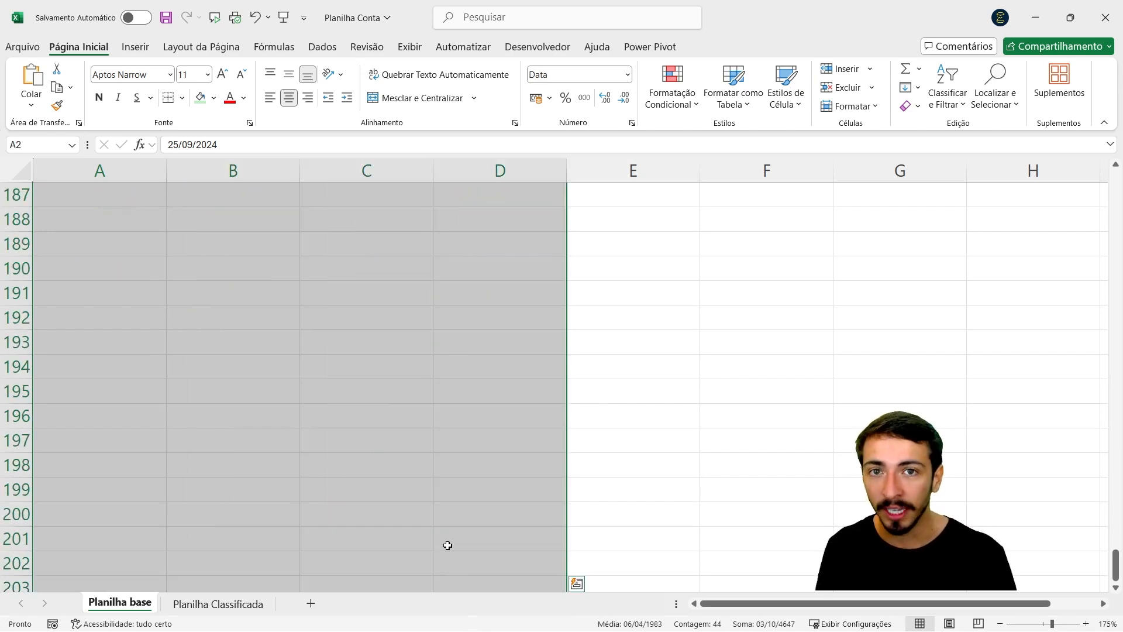
scroll(364, 439, up, 20)
scroll(357, 434, up, 20)
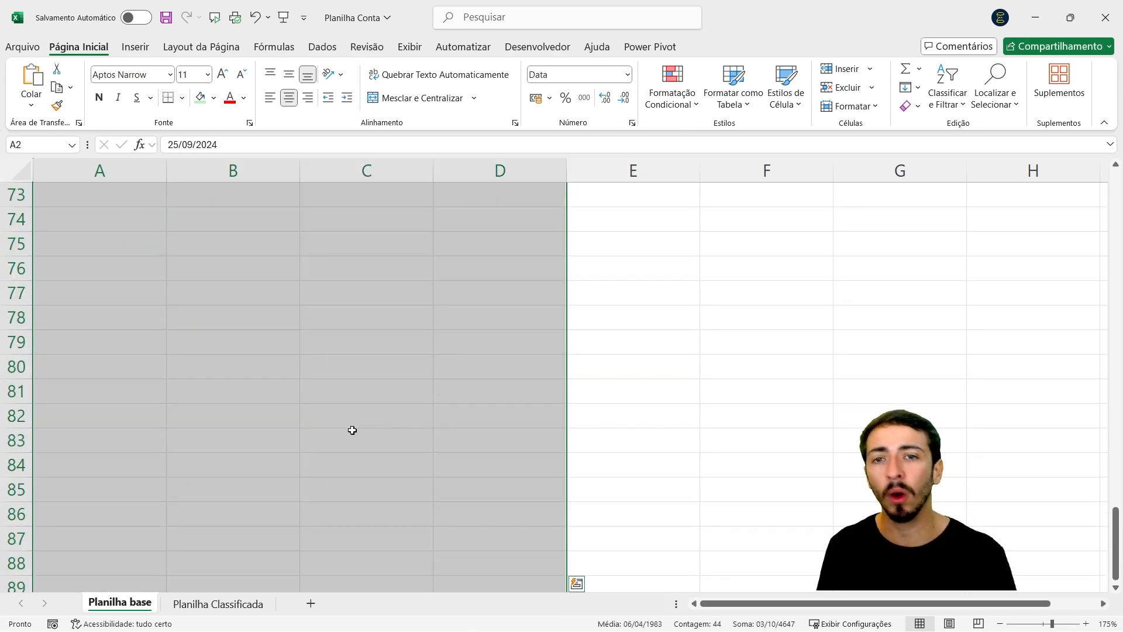
scroll(350, 429, up, 5)
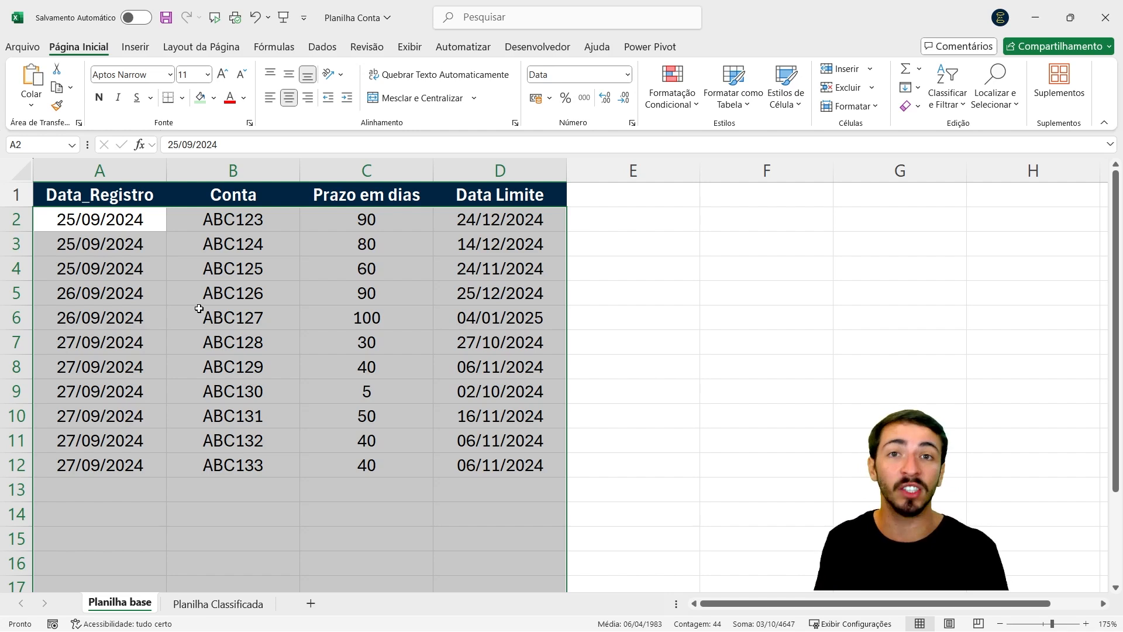
- Examine the Data_Registro column down to A13 and highlight the empty cells across columns A to D from row 13
key(Down)
key(Down)
key(Down)
key(Down)
key(Down)
key(Down)
key(Down)
key(Down)
key(Down)
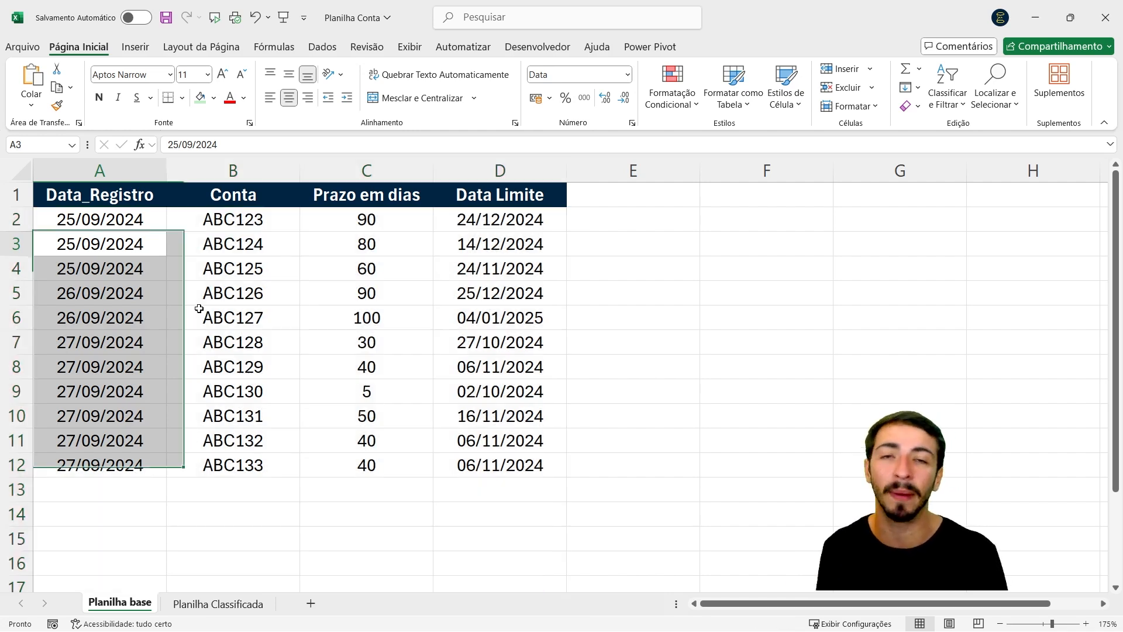
key(Down)
key(Down)
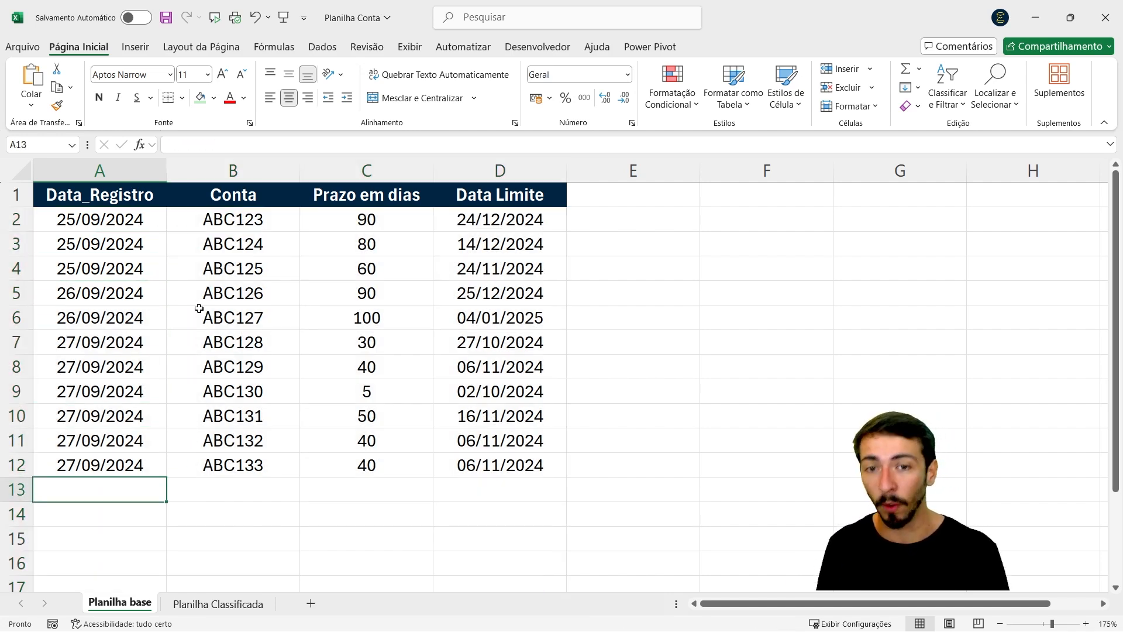
key(shift+Right)
key(shift+Left)
key(shift+Right)
key(shift+Right)
key(shift+Right)
key(shift+Down)
key(shift+Down)
key(shift+Down)
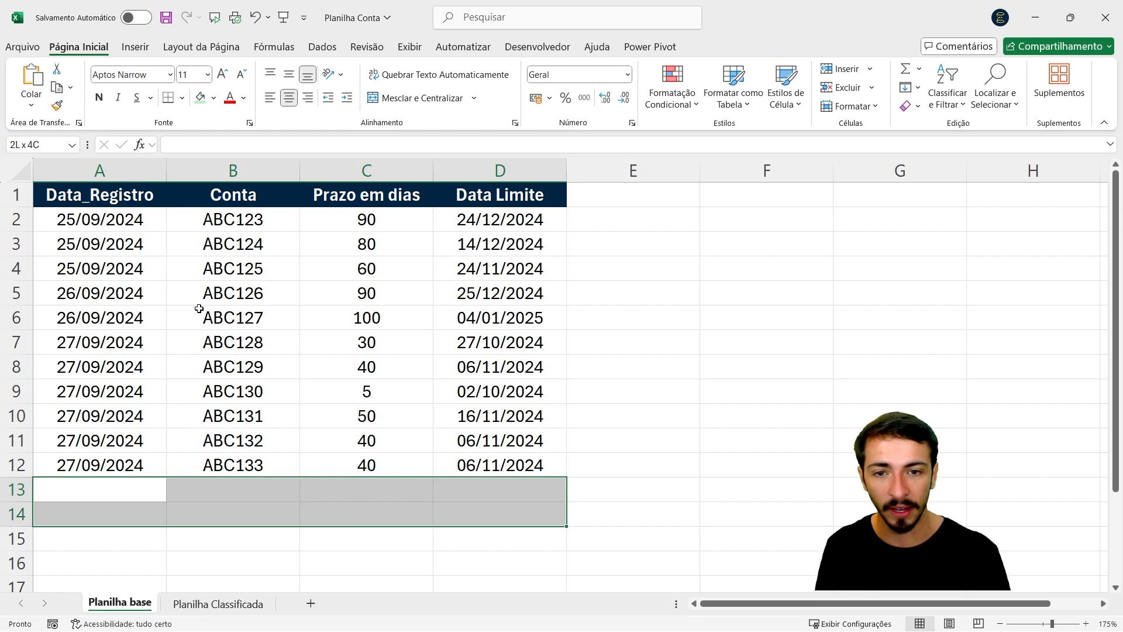
key(shift+Up)
key(shift+Up)
key(shift+Up)
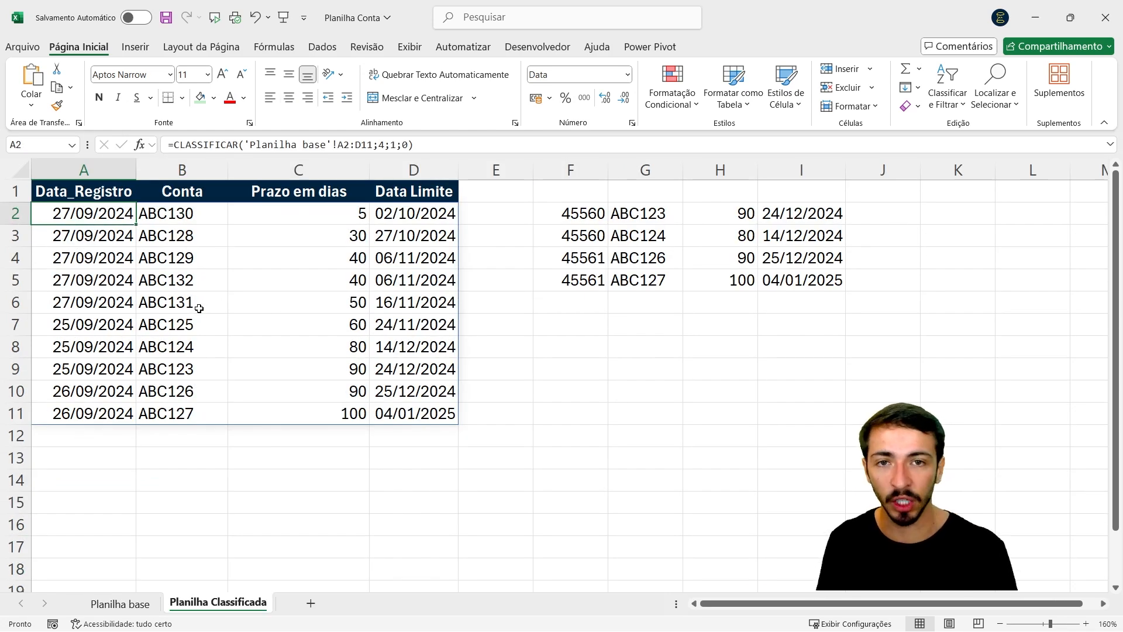
key(F2)
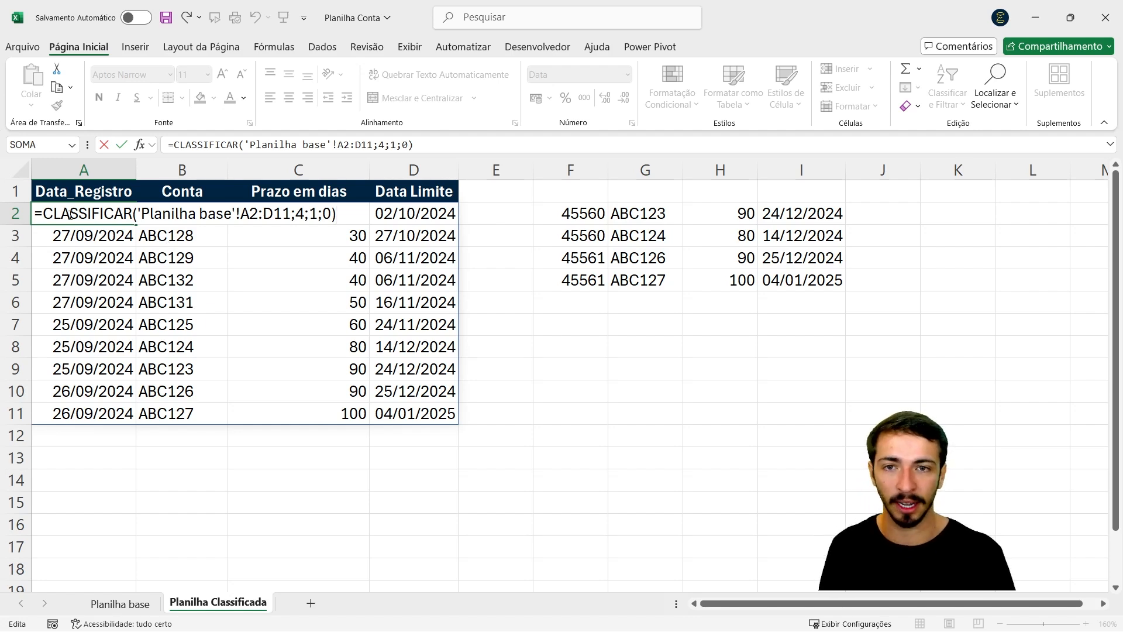
key(Escape)
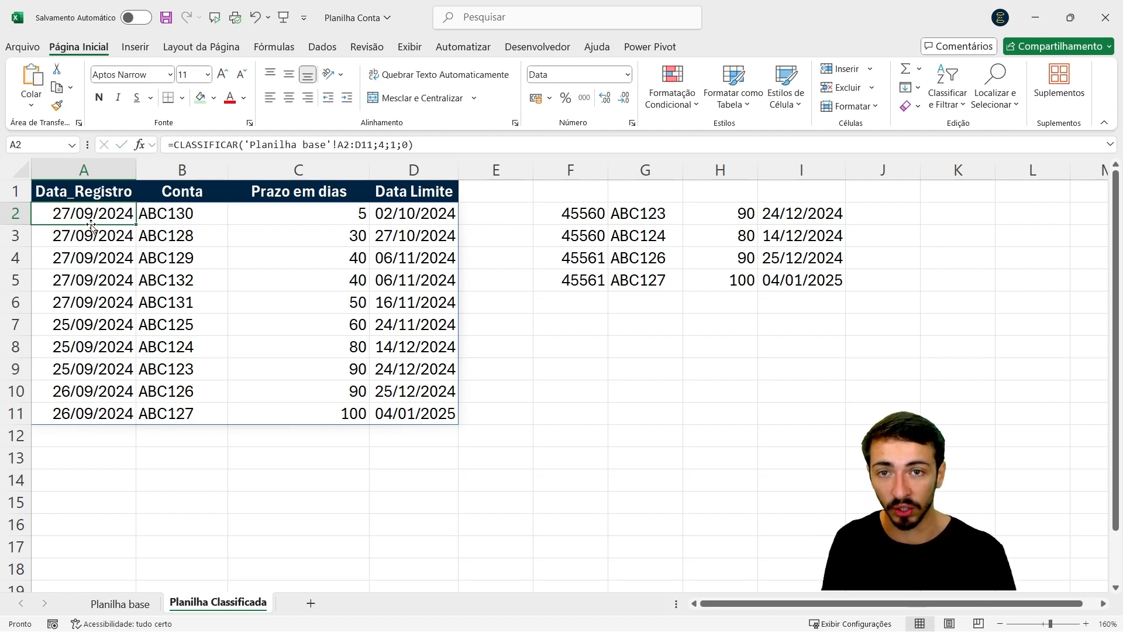
- In A2 of Planilha Classificada, replace the 'Planilha base'!A2:D11 argument of CLASSIFICAR with a nested FILTRO function
key(F2)
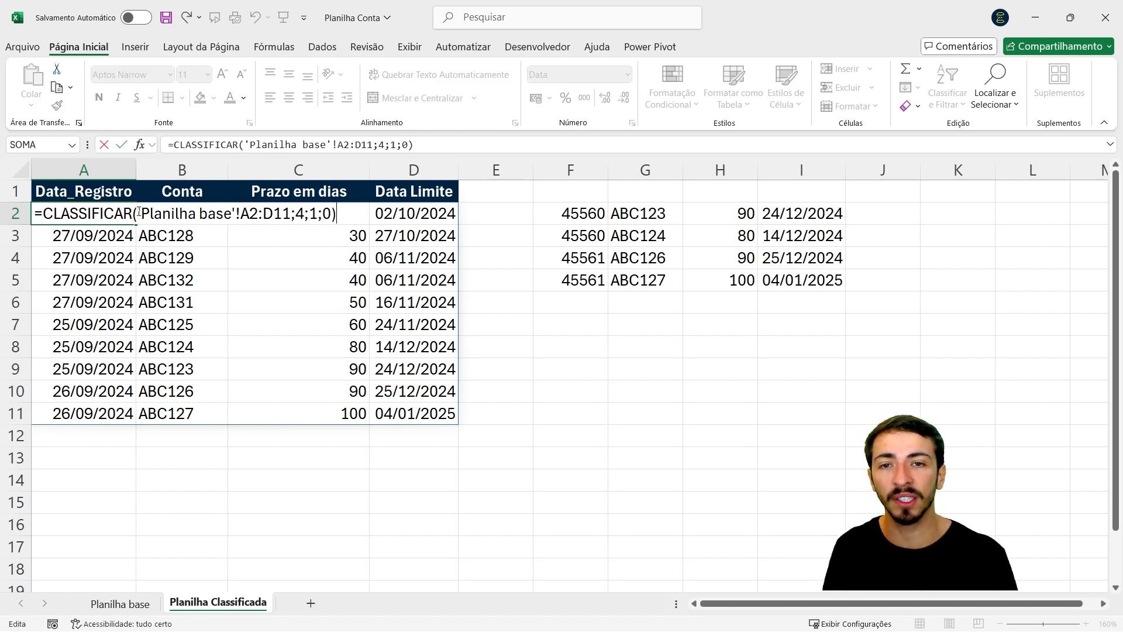
drag(138, 214, 292, 216)
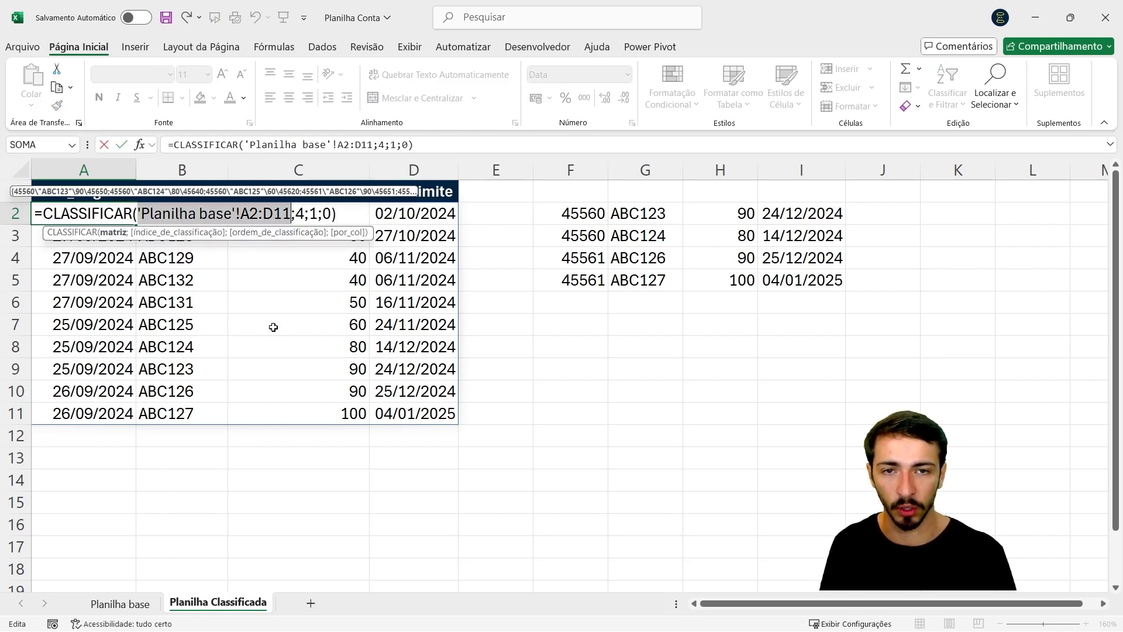
key(BackSpace)
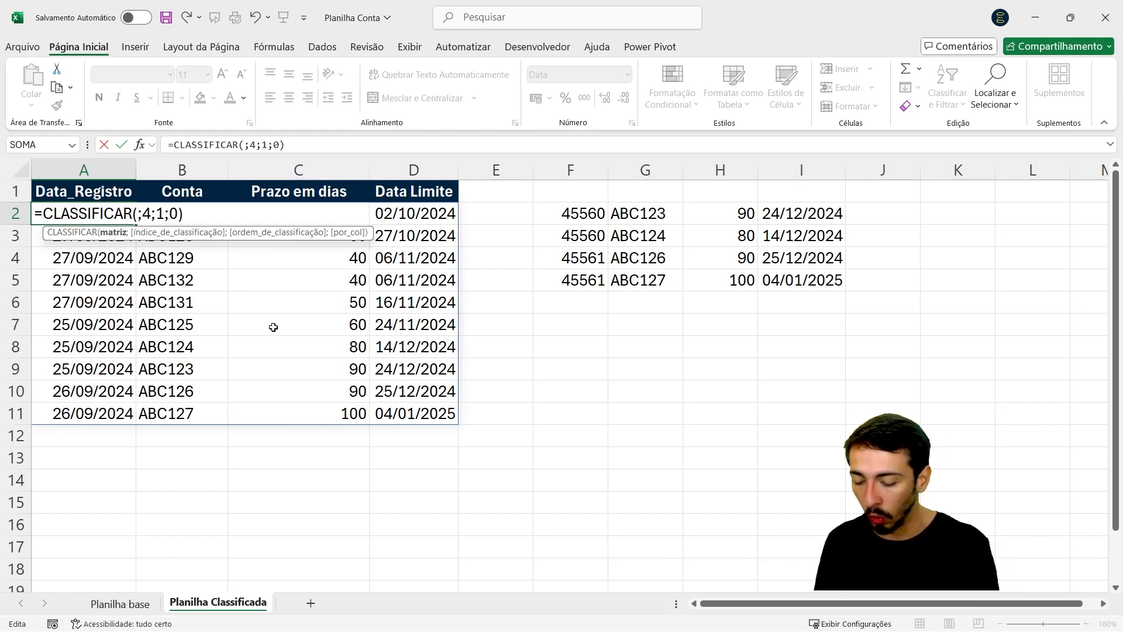
text(filtro)
key(Tab)
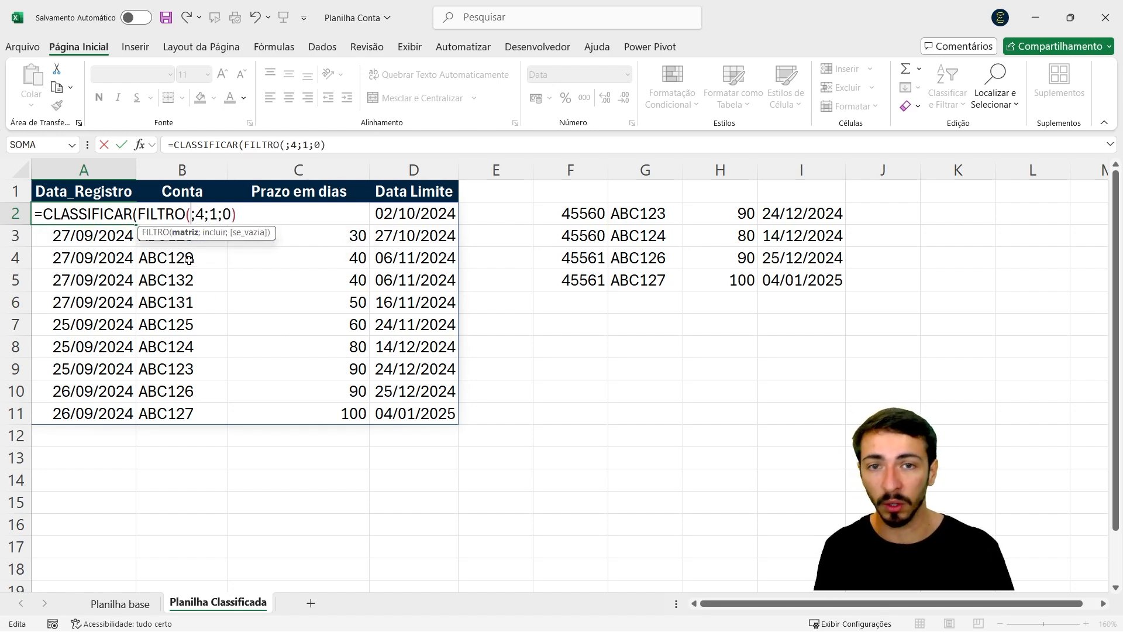
- Set FILTRO's matriz argument to 'Planilha base'!A2:D1048576, covering columns A to D down to the last sheet row
click(126, 603)
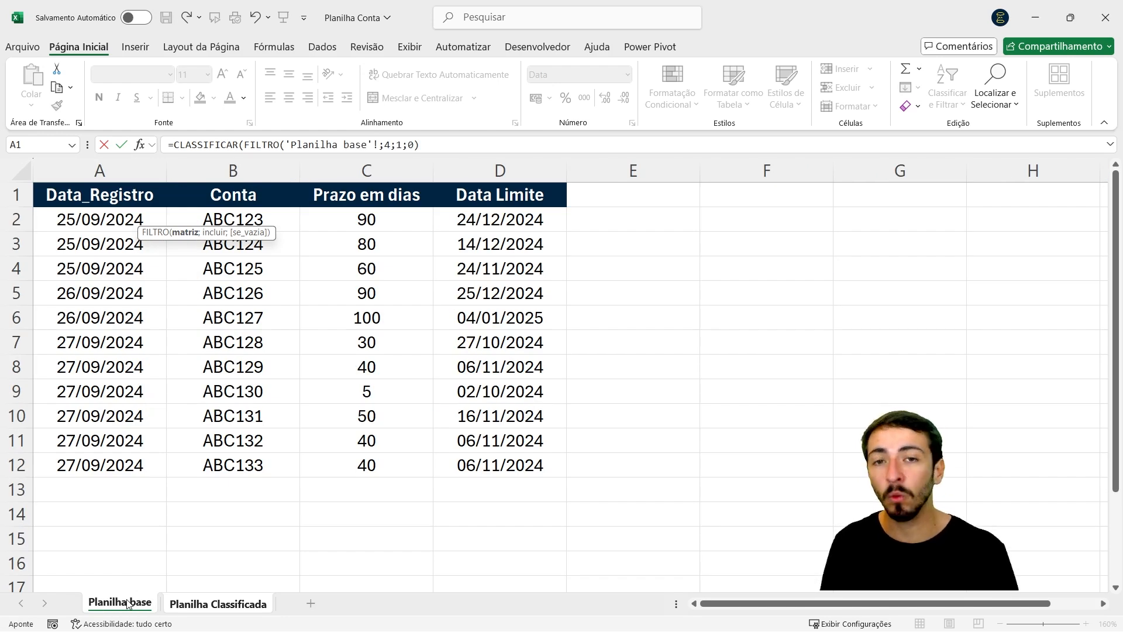
click(82, 219)
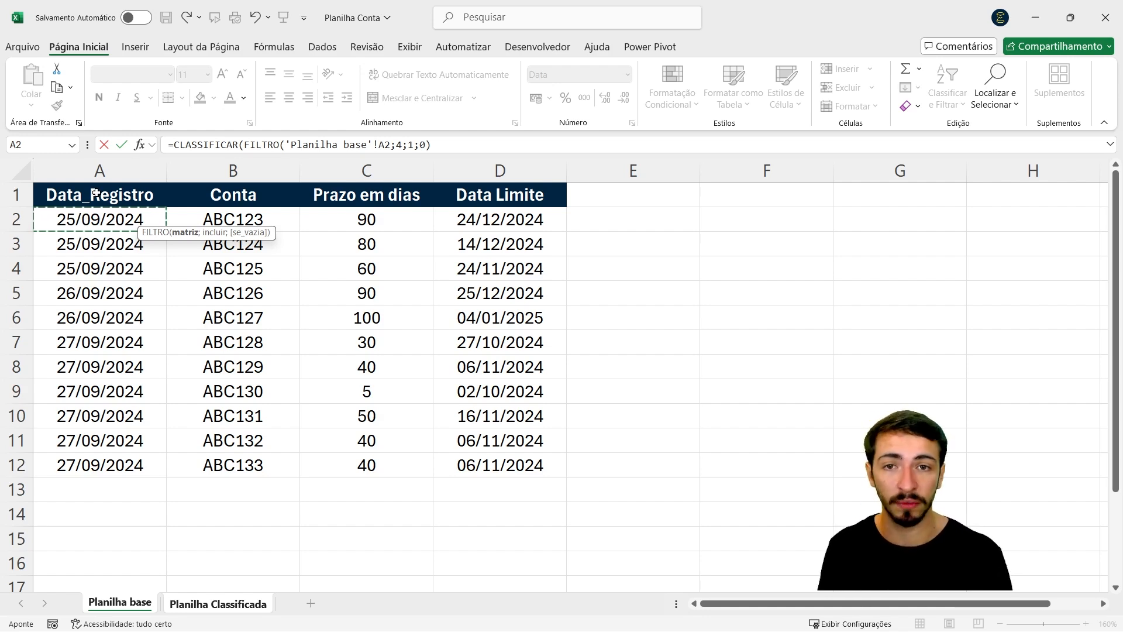
key(ctrl+shift+Down)
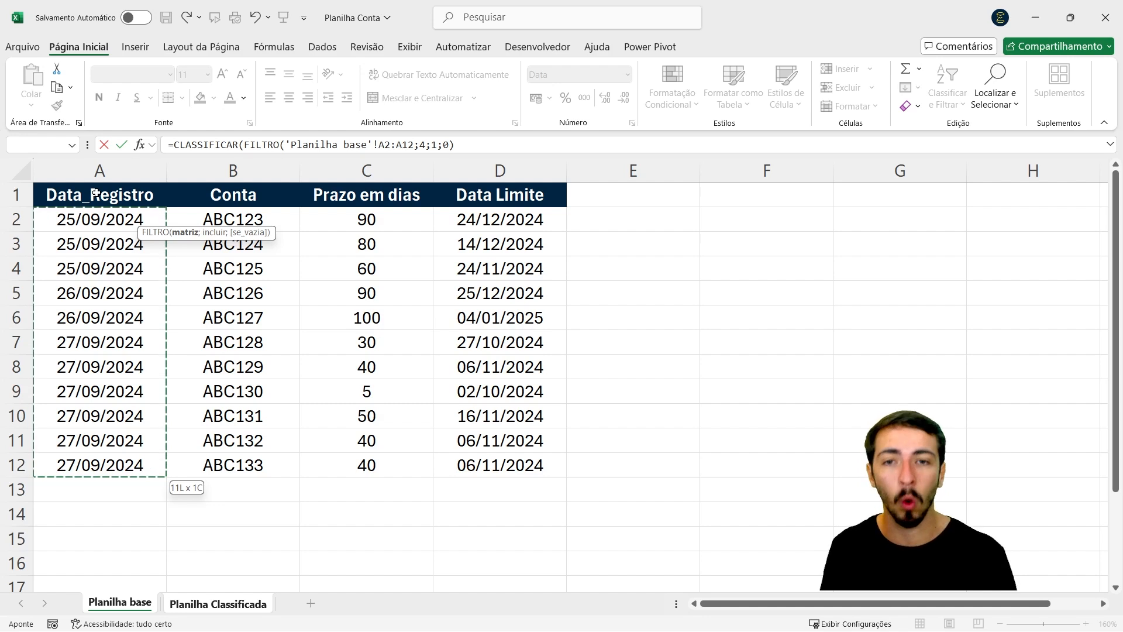
key(ctrl+shift+Down)
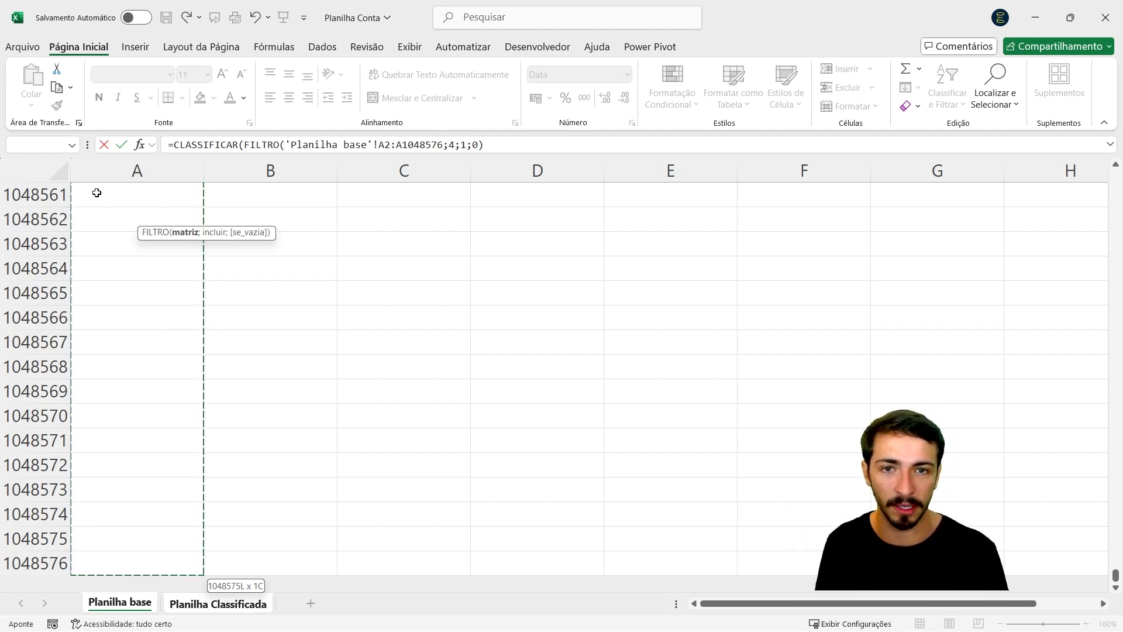
key(ctrl+shift+Right)
text(;)
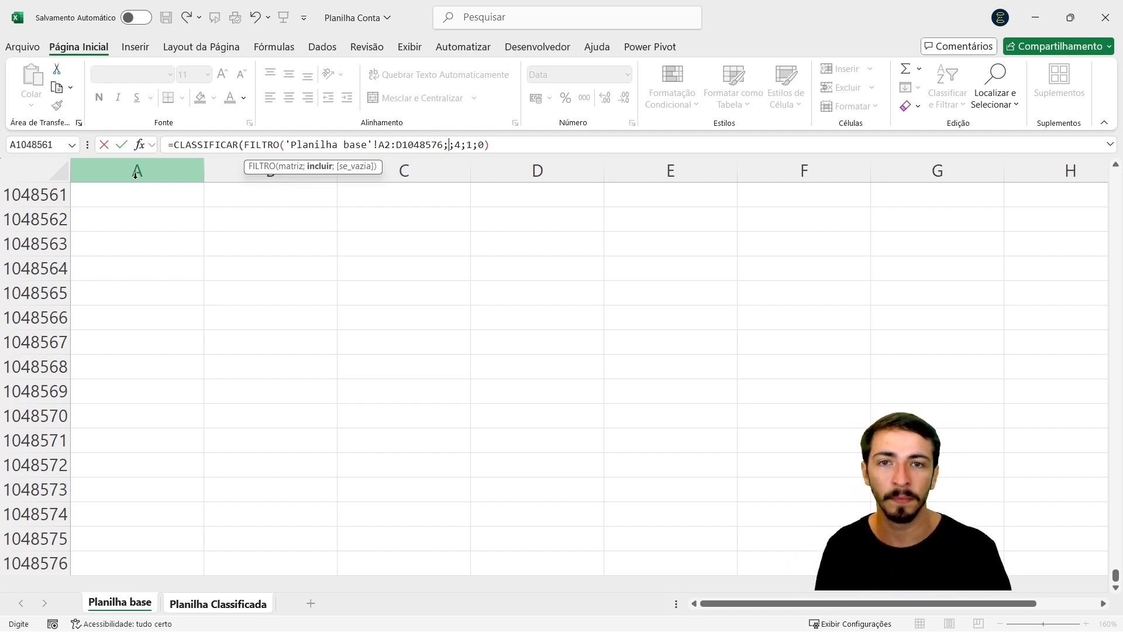
- Reference the whole Data_Registro column, 'Planilha base'!A2:A1048576, in FILTRO's incluir argument
click(831, 272)
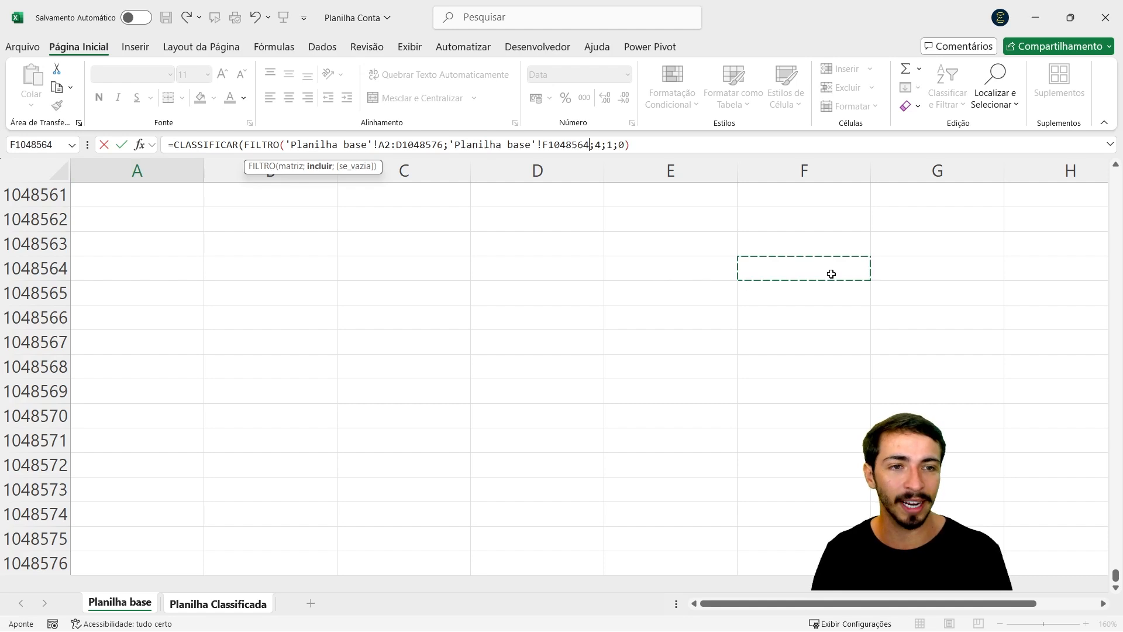
click(804, 367)
click(811, 294)
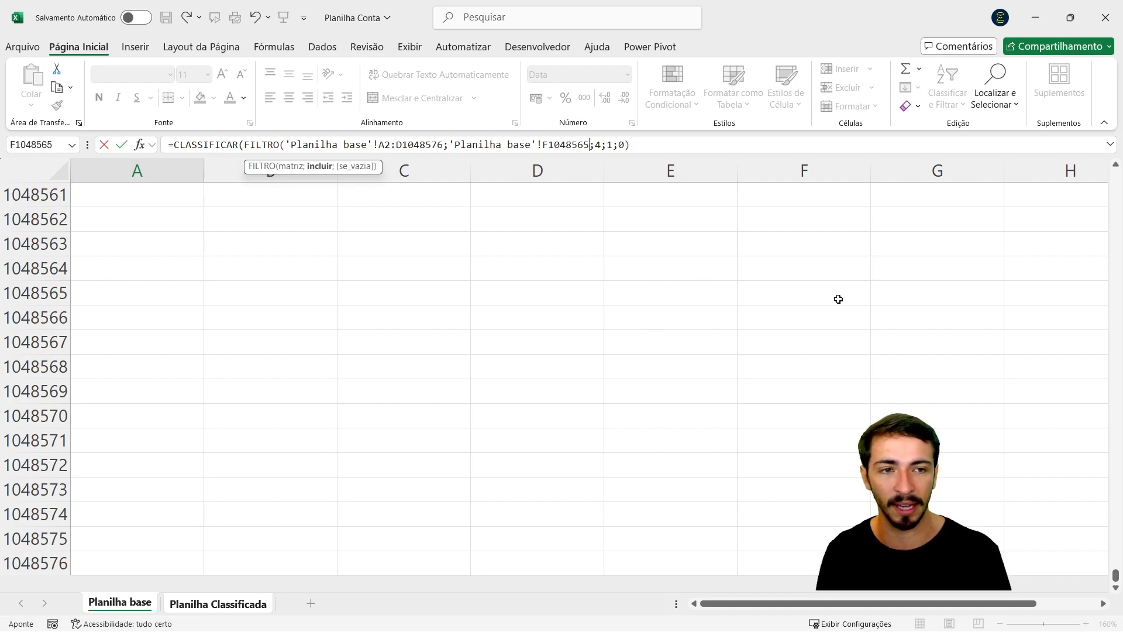
click(904, 293)
key(ctrl+Up)
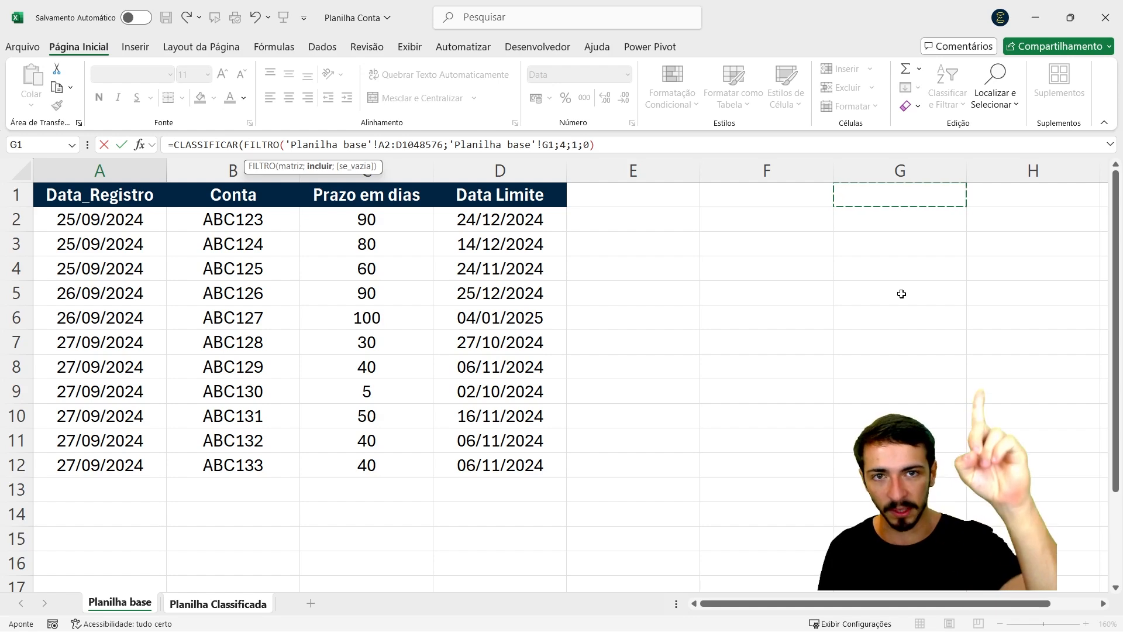
click(900, 465)
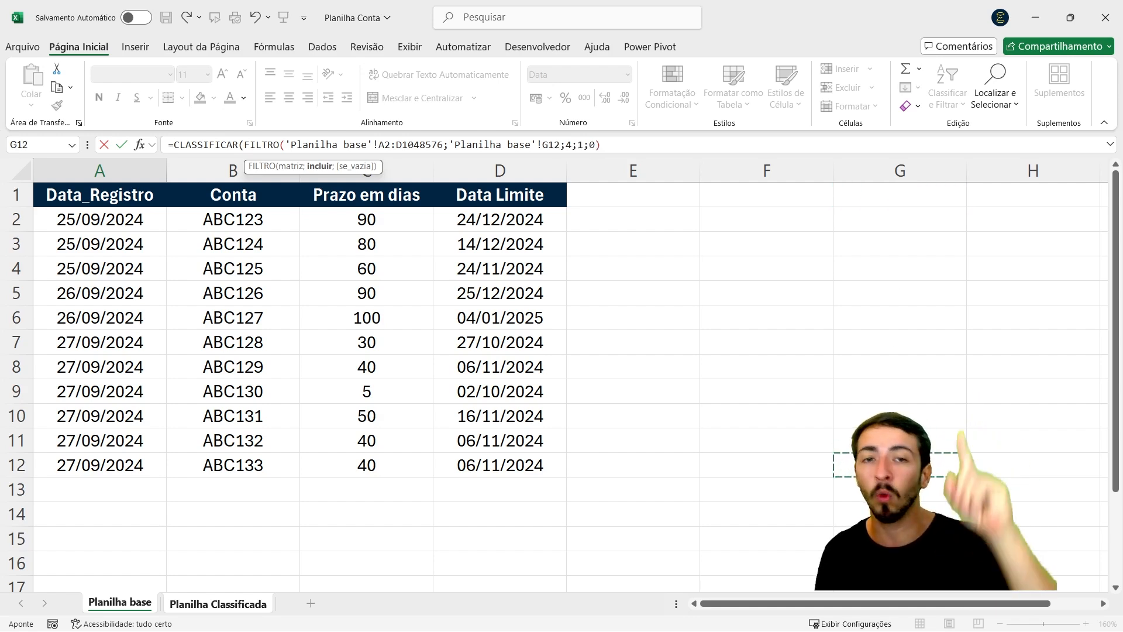
key(Left)
key(Left)
key(Left)
key(Left)
key(Left)
key(Left)
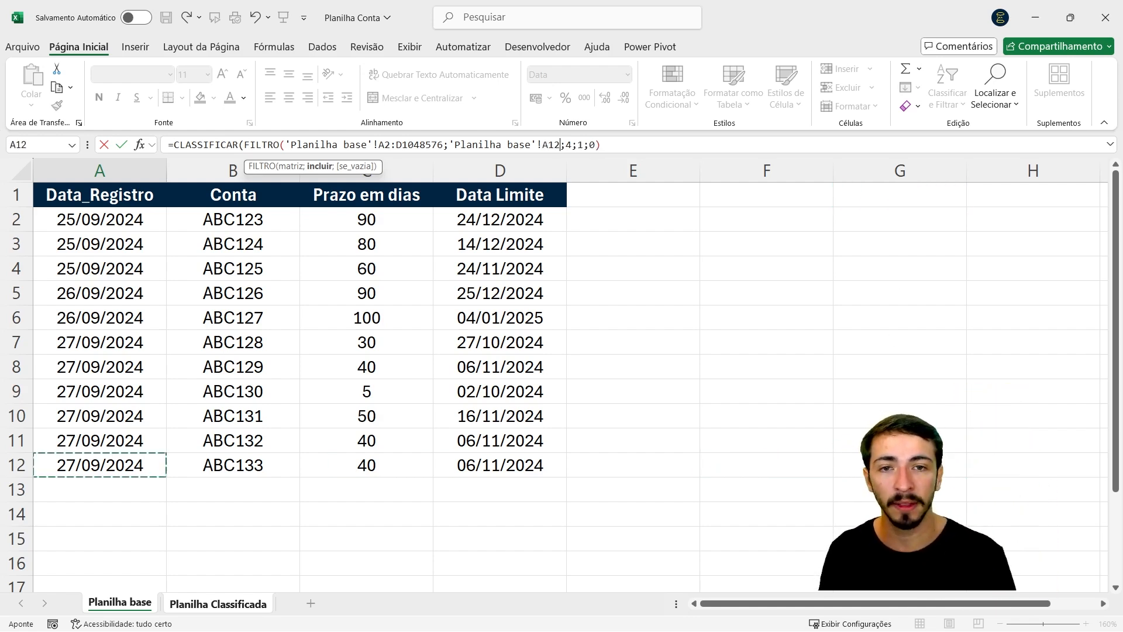
key(Up)
key(Up)
key(Up)
key(Up)
key(Up)
key(Up)
key(Up)
key(Up)
key(Up)
key(Up)
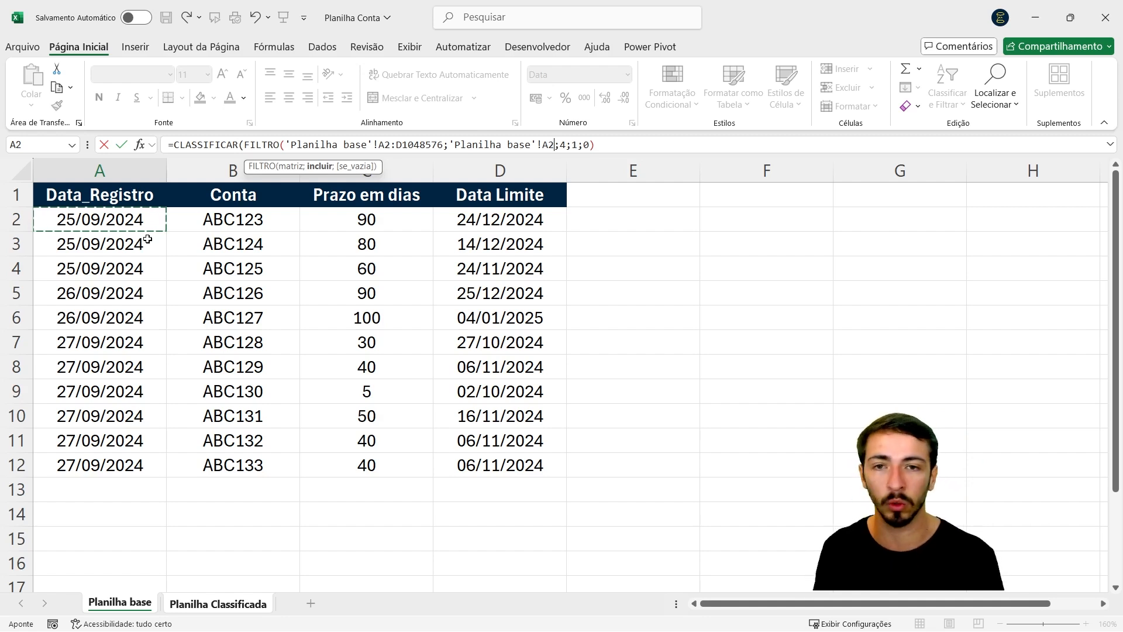
key(ctrl+shift+Down)
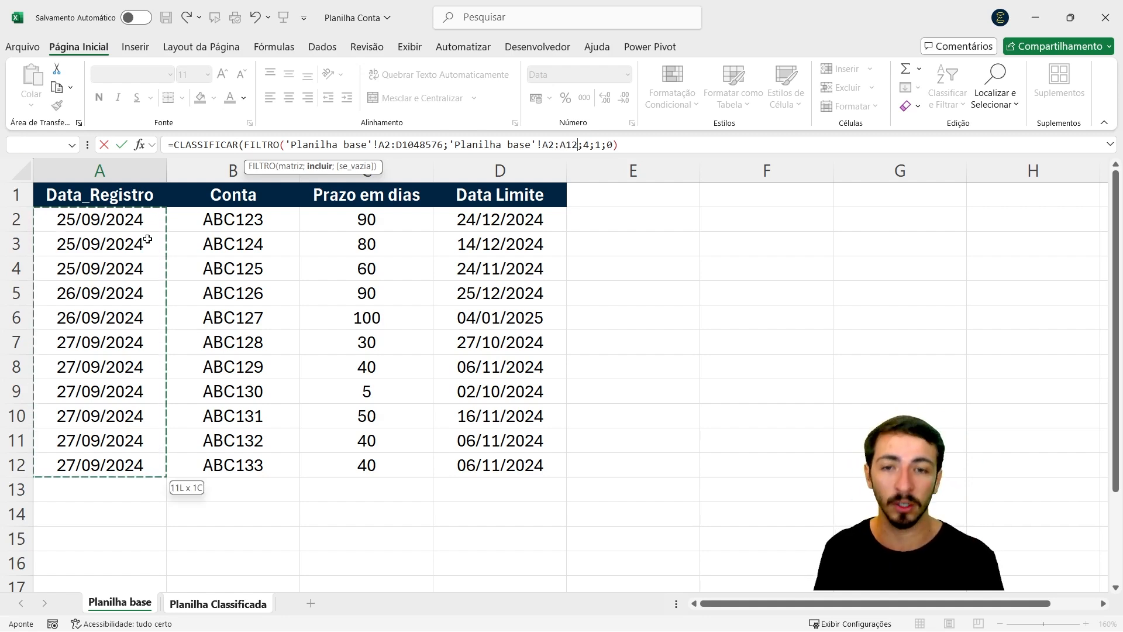
key(ctrl+shift+Down)
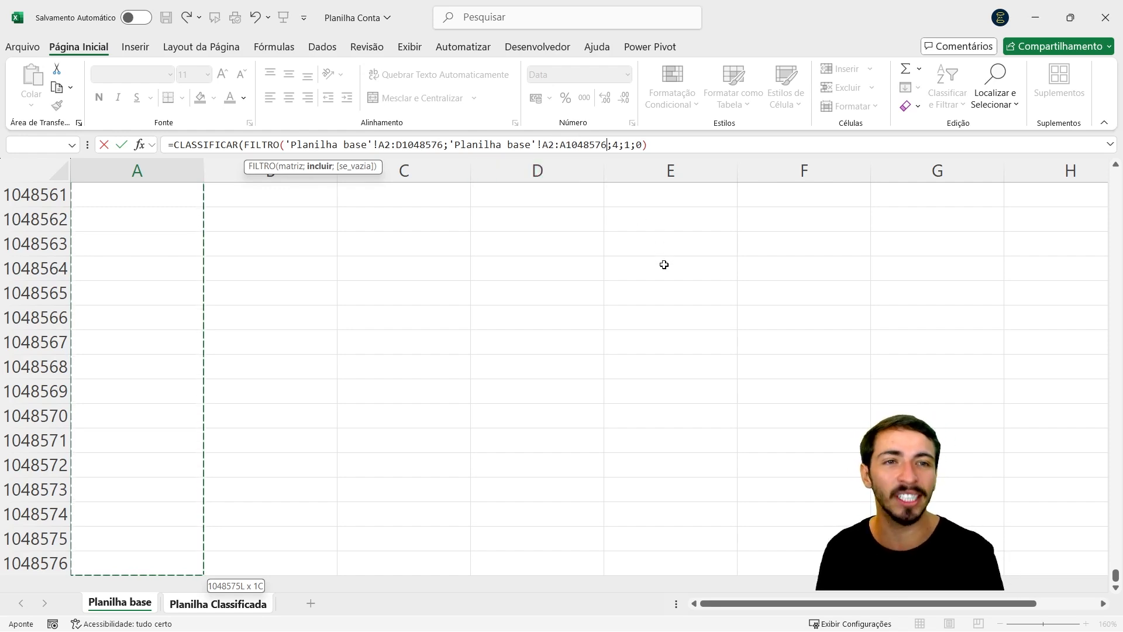
- Complete FILTRO's condition with <>0, close the function before the 4;1;0 sort arguments, and commit the formula in A2
text(<)
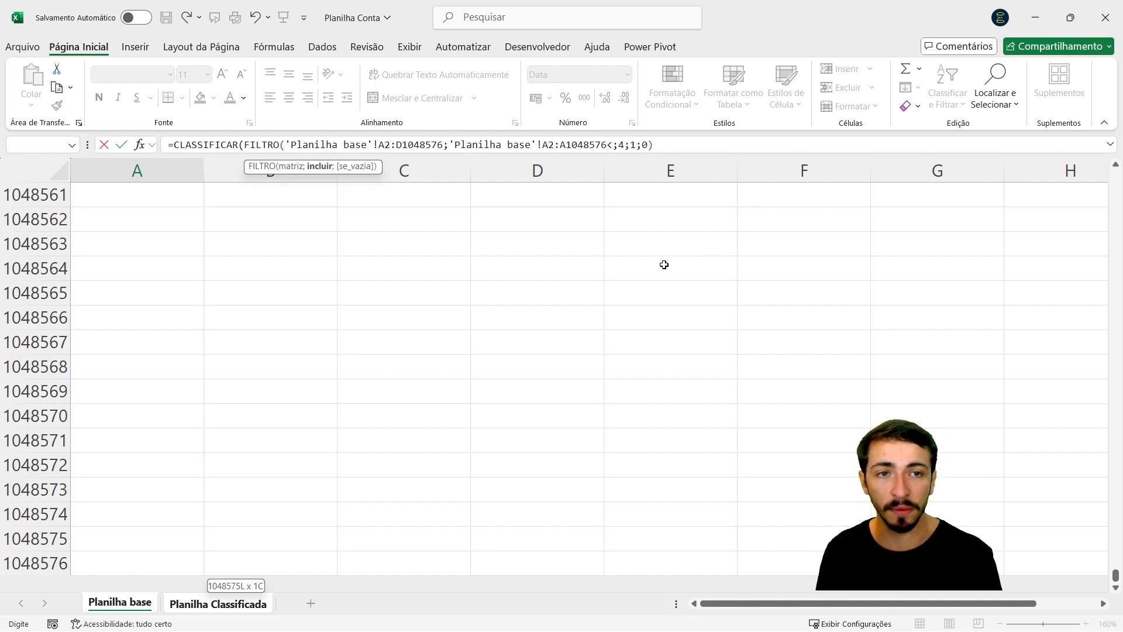
text(>)
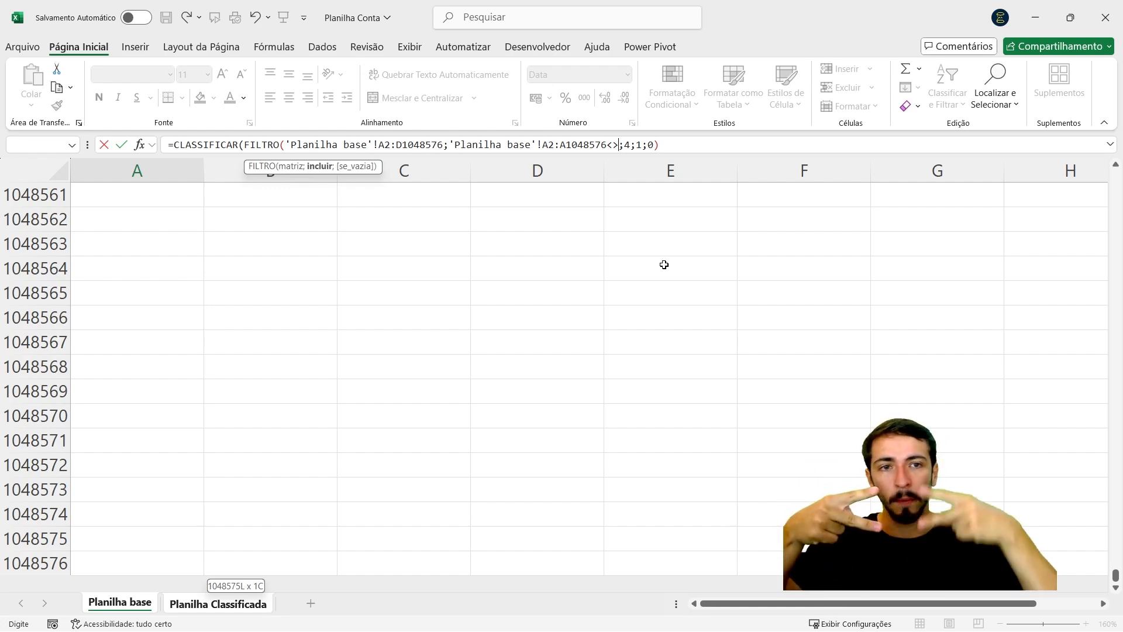
text(0)
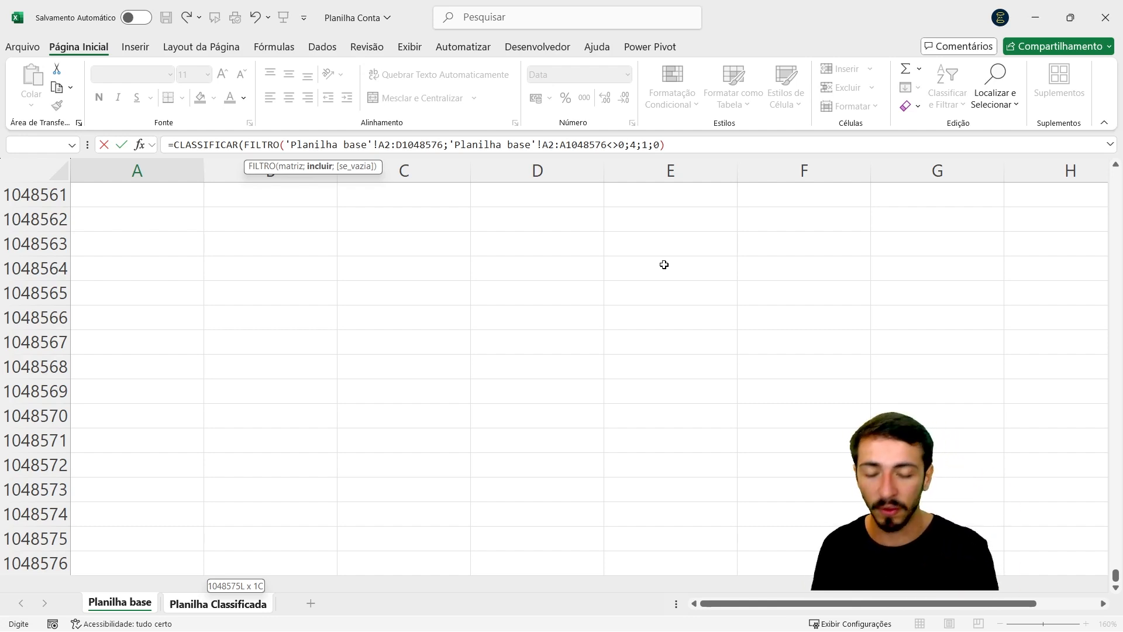
text(;)
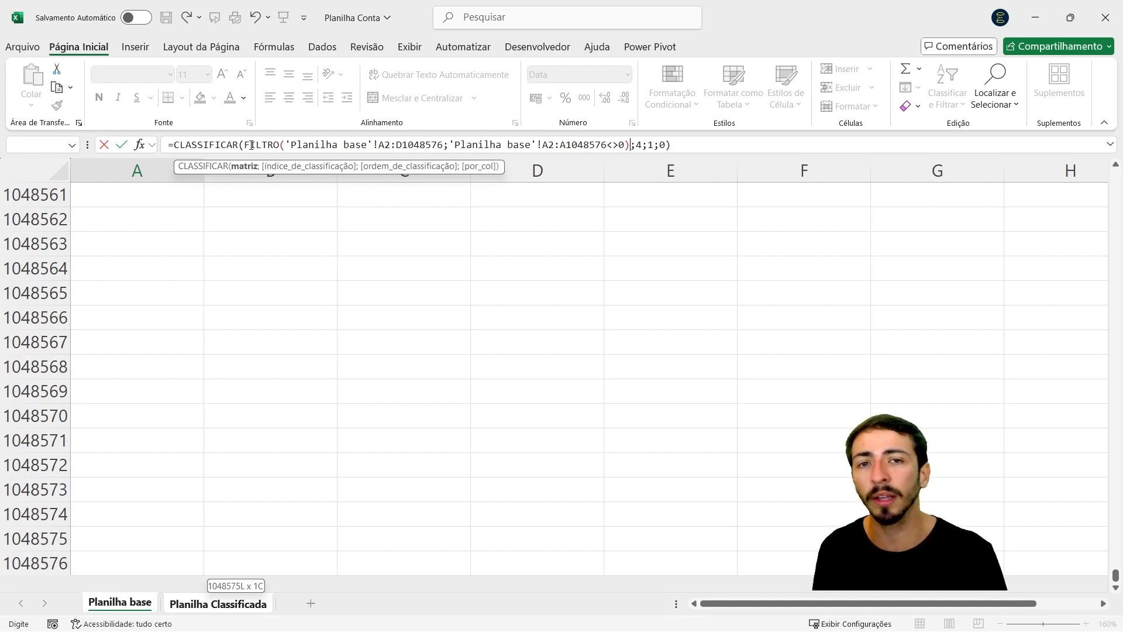
drag(245, 144, 633, 145)
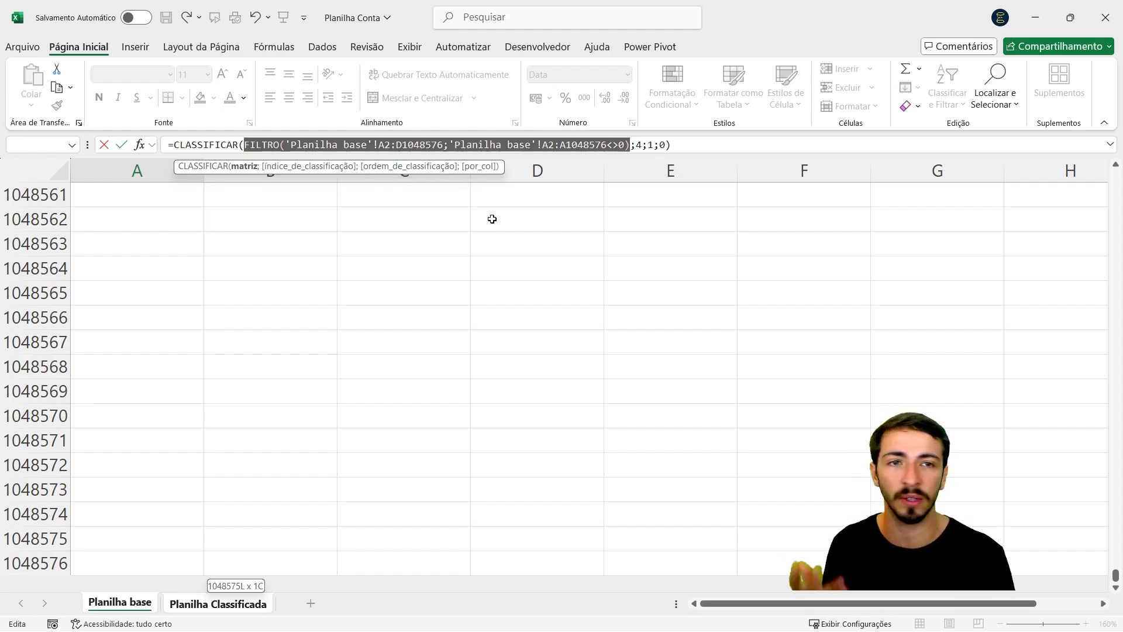
click(549, 145)
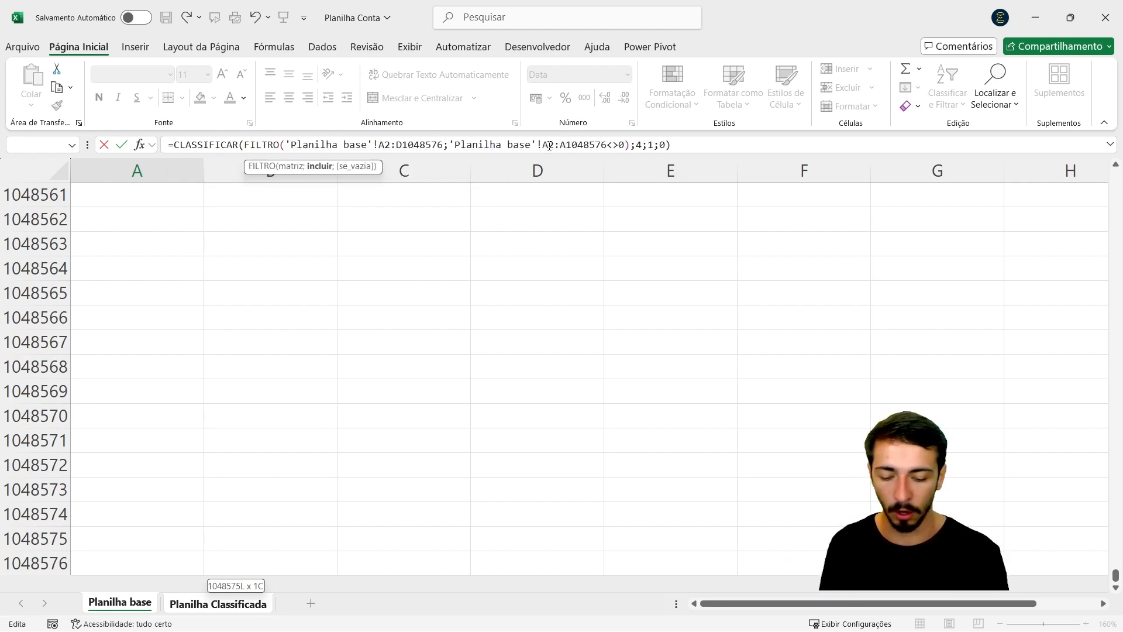
key(Return)
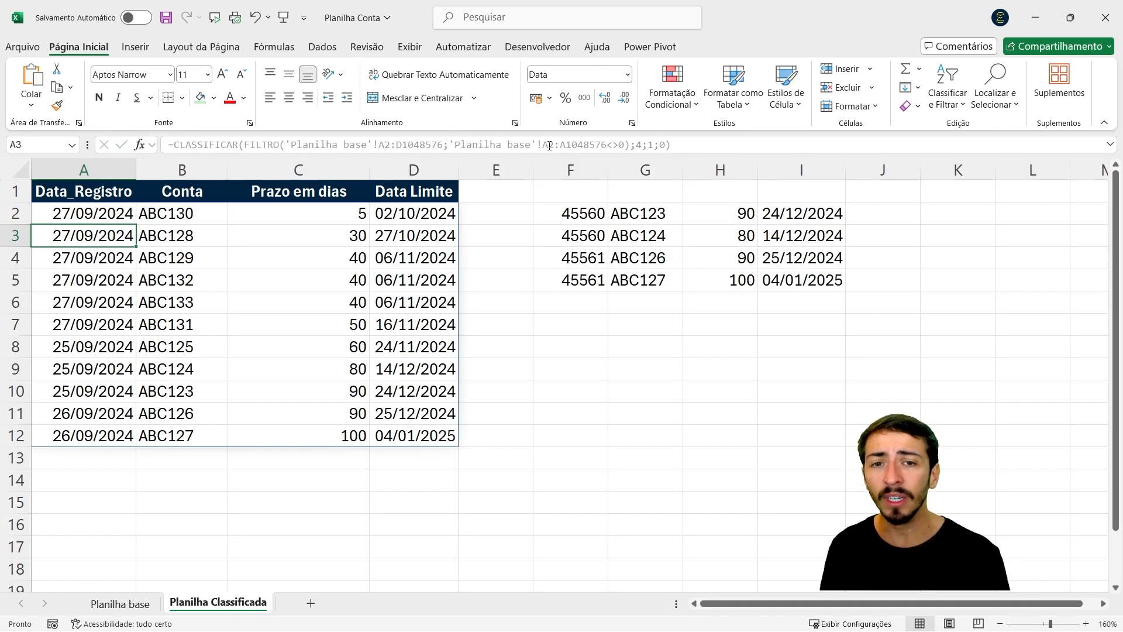
key(Up)
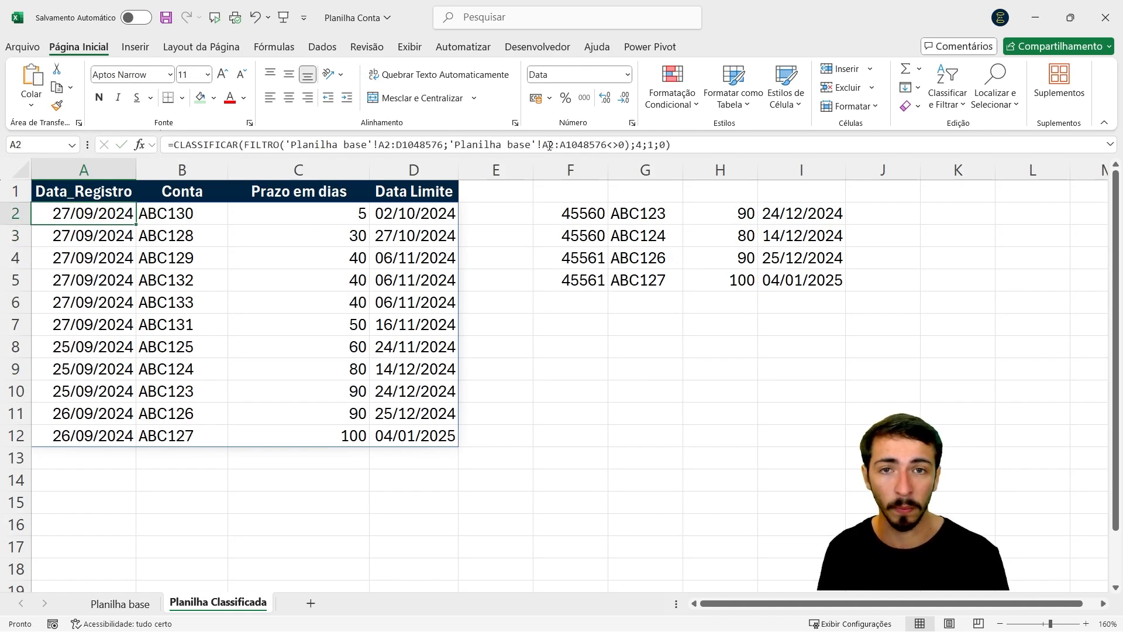
key(Down)
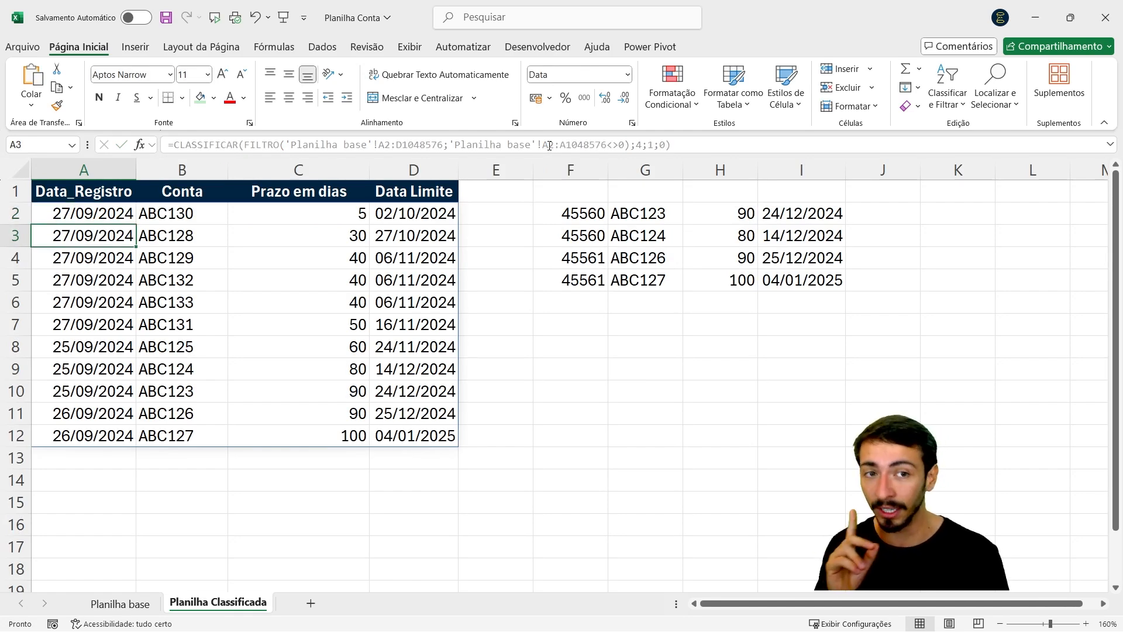
- On Planilha base, copy the last five records in A8:D12 and paste them below the data starting at A13
key(ctrl+Page_Up)
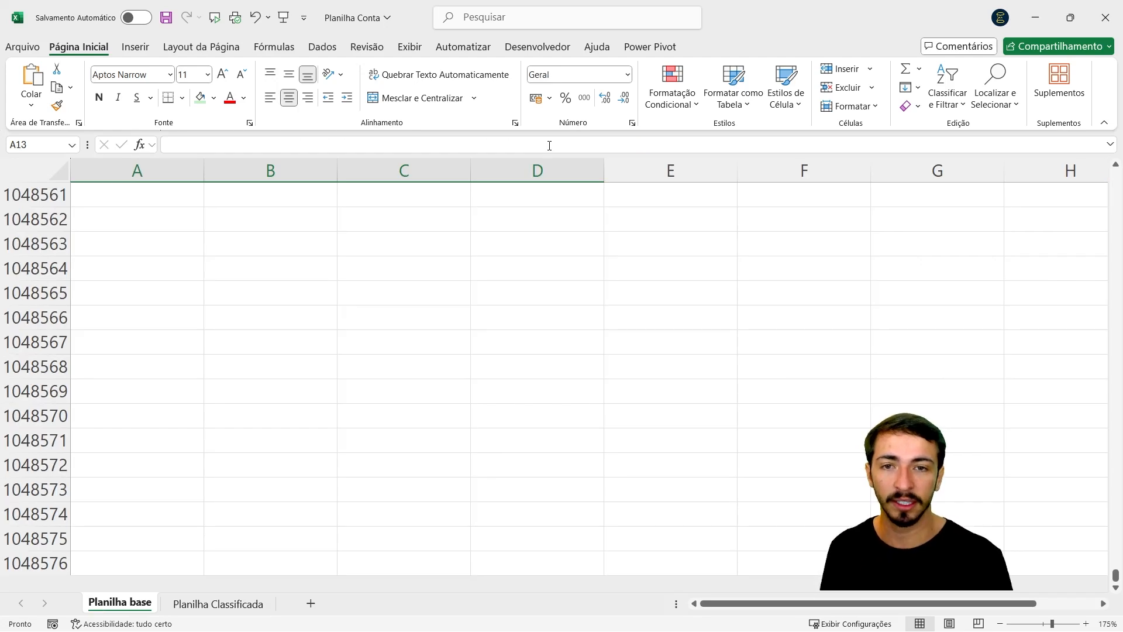
key(ctrl+Up)
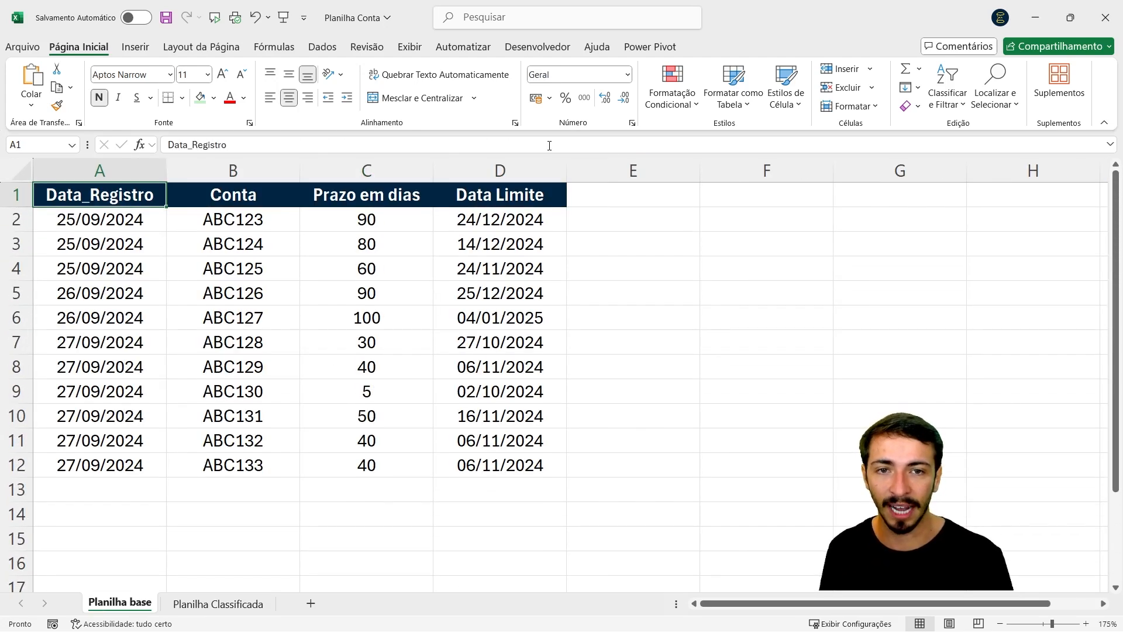
key(Down)
key(ctrl+Down)
key(Up)
key(Up)
key(Up)
key(Up)
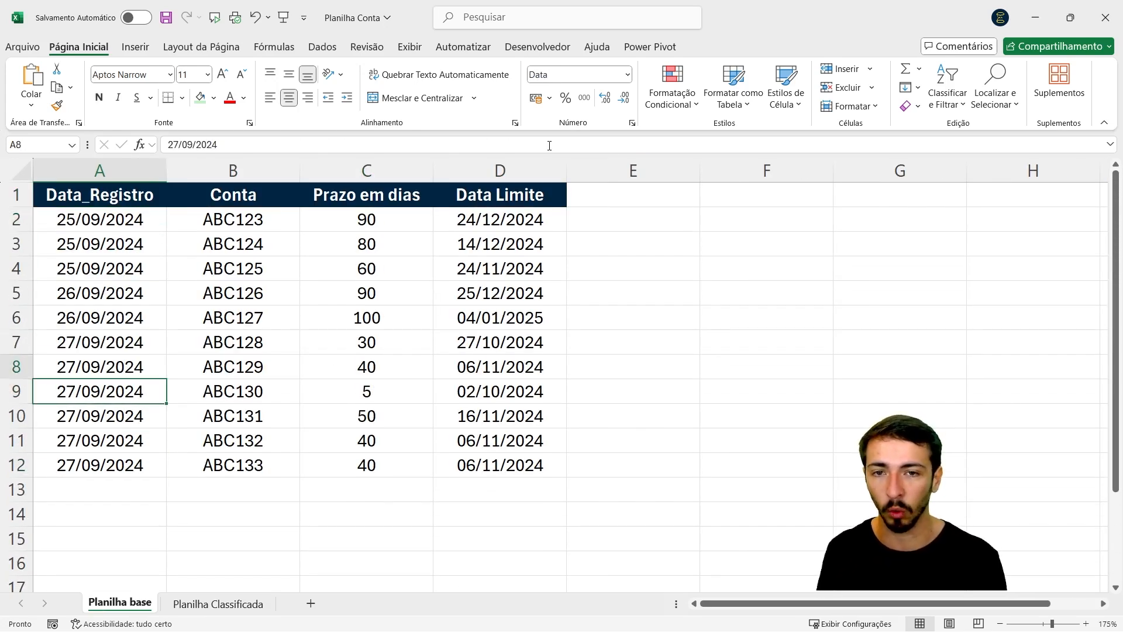
key(ctrl+shift+Down)
key(ctrl+shift+Right)
key(ctrl+c)
key(Down)
key(Down)
key(Down)
key(Down)
key(Down)
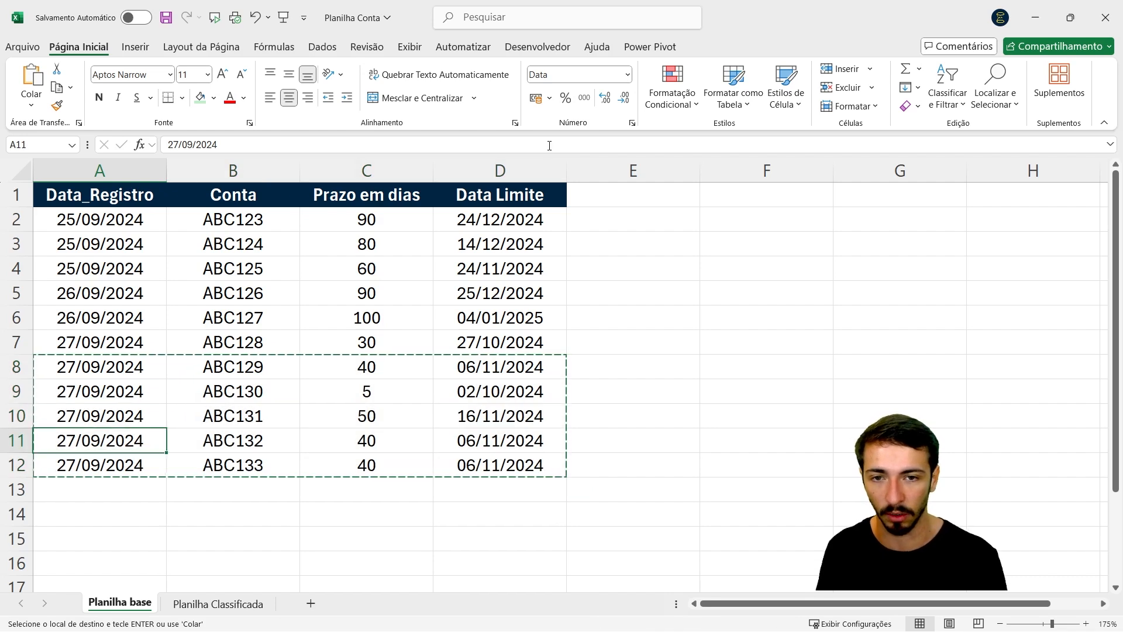
key(ctrl+v)
key(Escape)
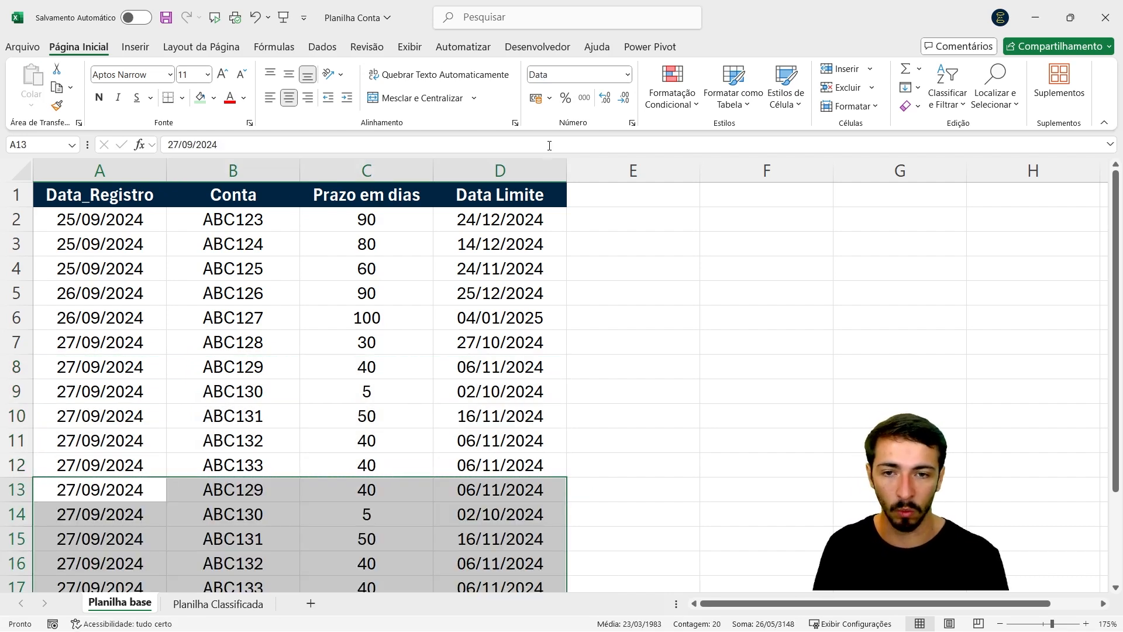
key(Down)
key(Down)
key(Down)
key(Down)
key(Down)
key(Down)
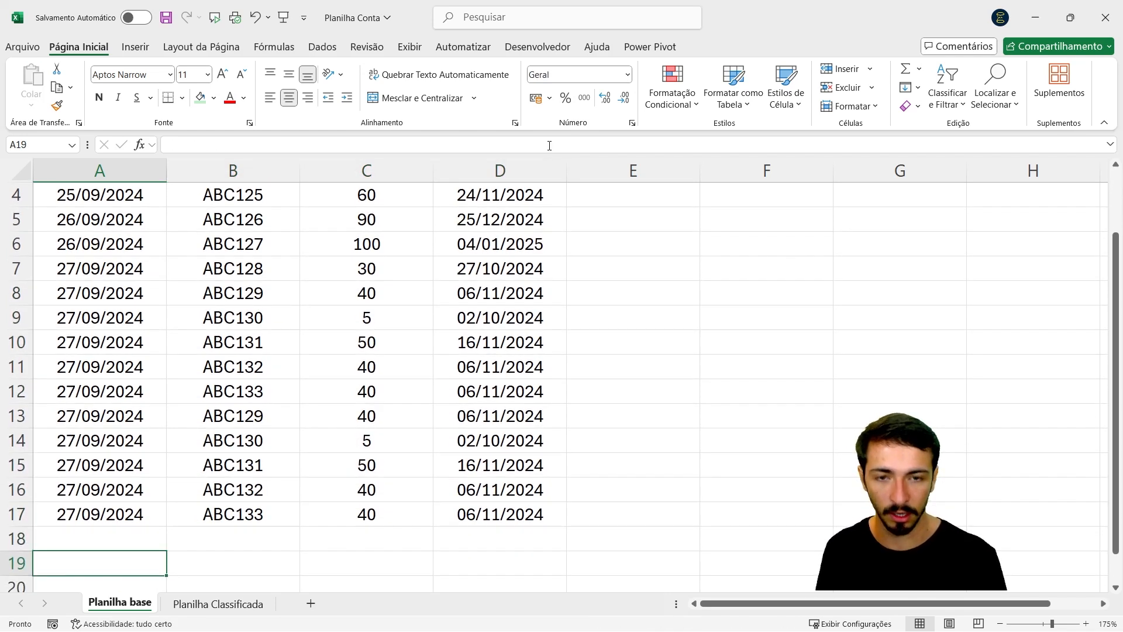
- Check on Planilha Classificada how the records pasted into Planilha base are listed by Data Limite
key(ctrl+Page_Down)
key(Down)
key(Down)
key(Down)
key(Down)
key(Down)
key(Down)
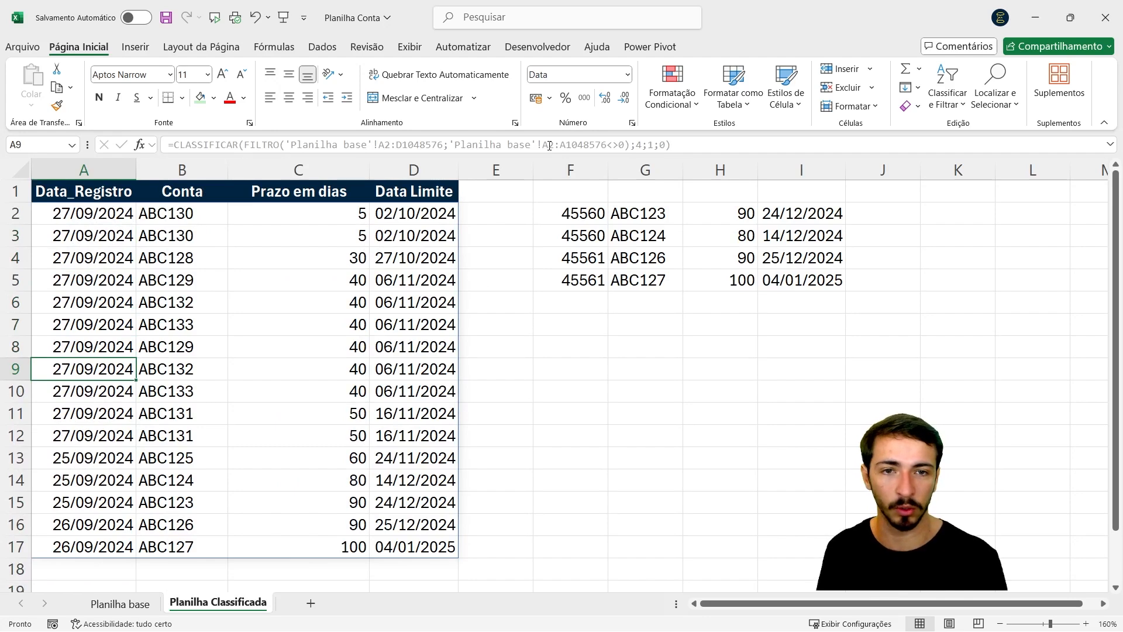
- Add a record in row 18 of Planilha base with date 30/09/2024, the account ABC133 copied from above, and a 50-day term
key(ctrl+Page_Up)
key(Up)
key(Up)
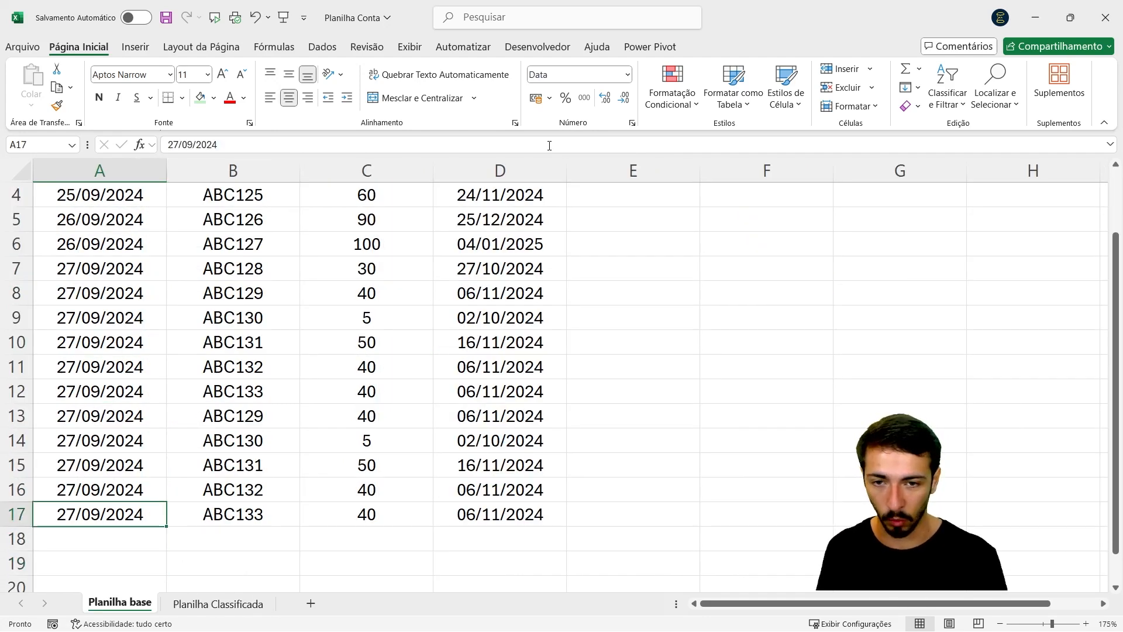
key(Down)
text(30)
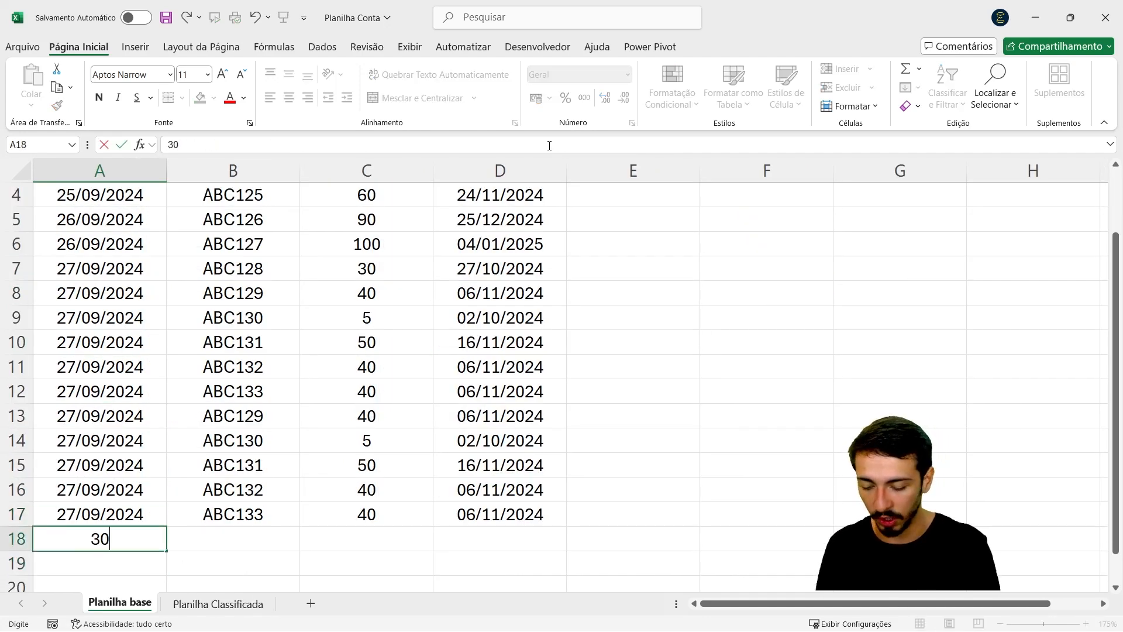
text(/09/2024)
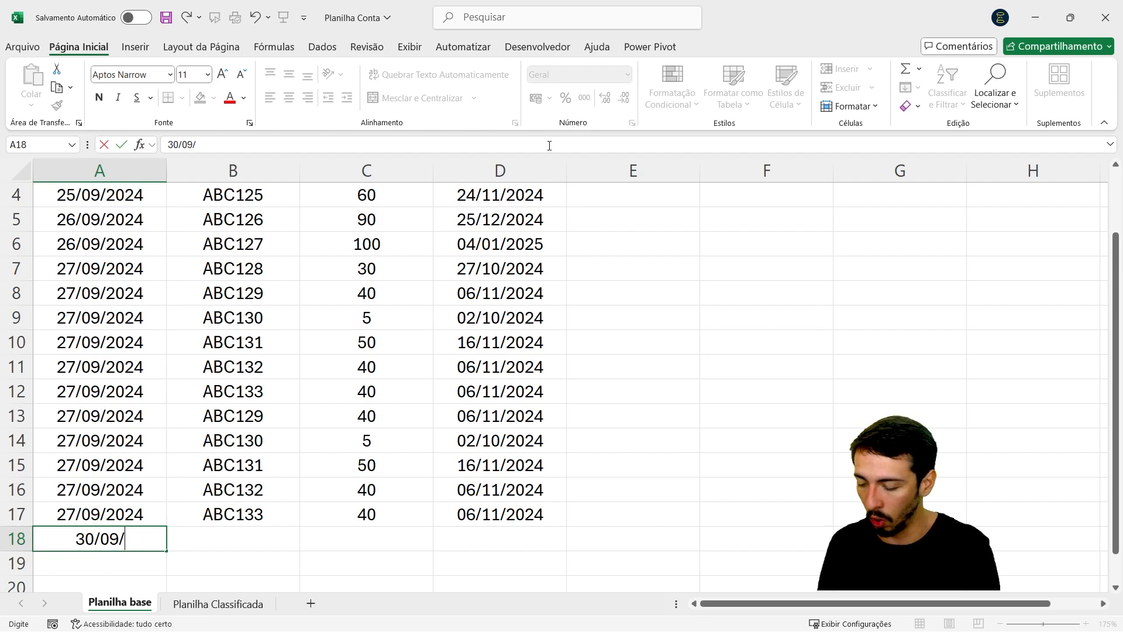
key(Tab)
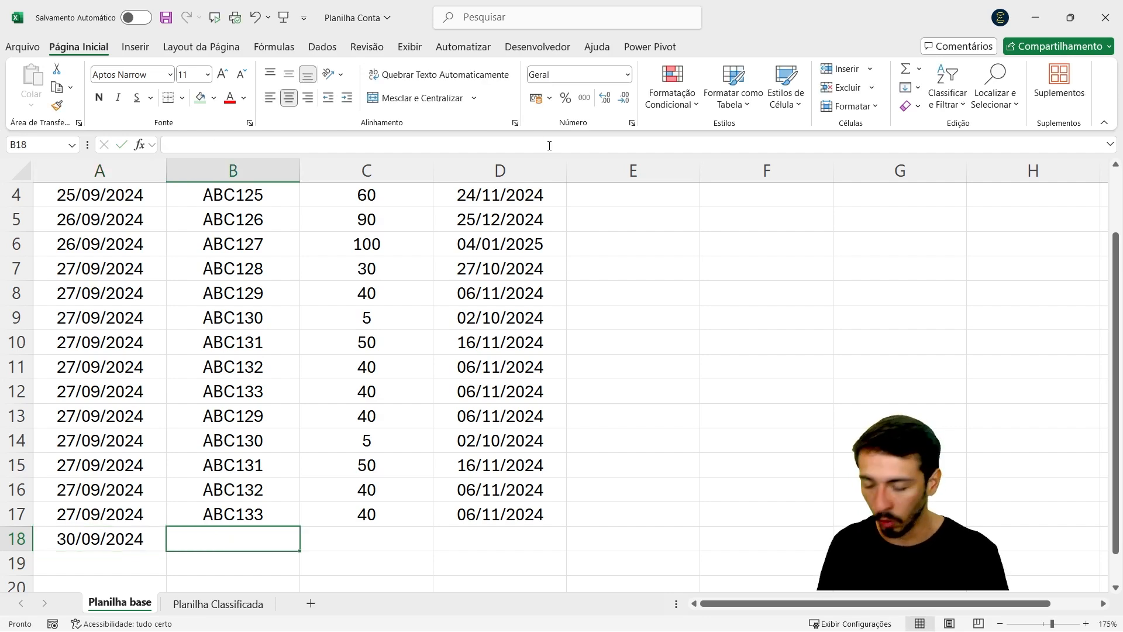
key(ctrl+d)
key(Tab)
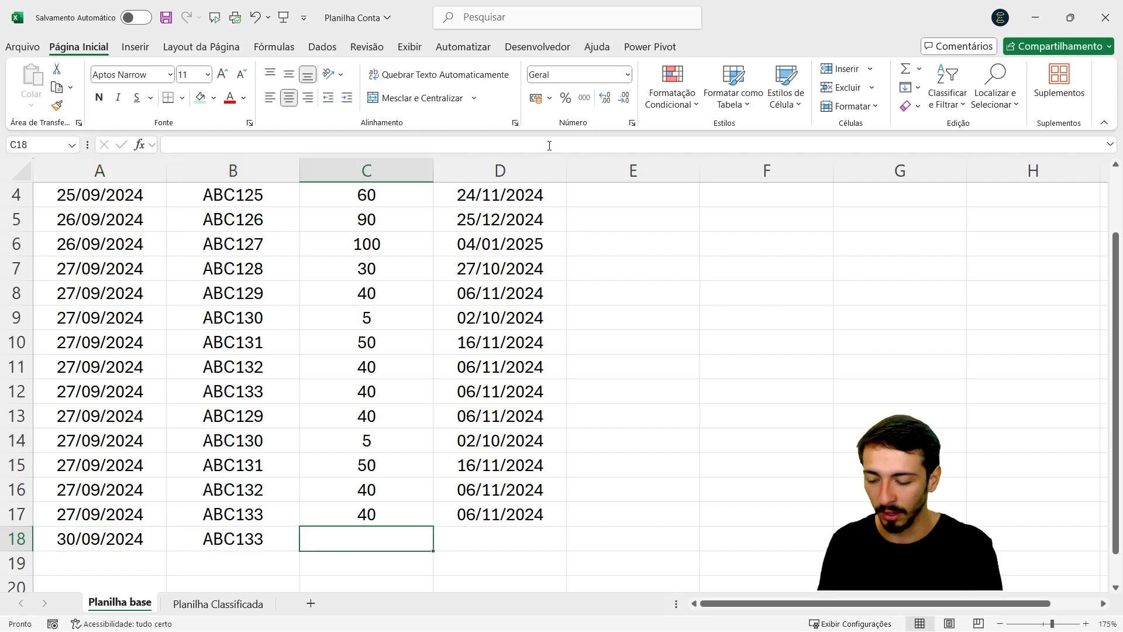
text(50)
key(Return)
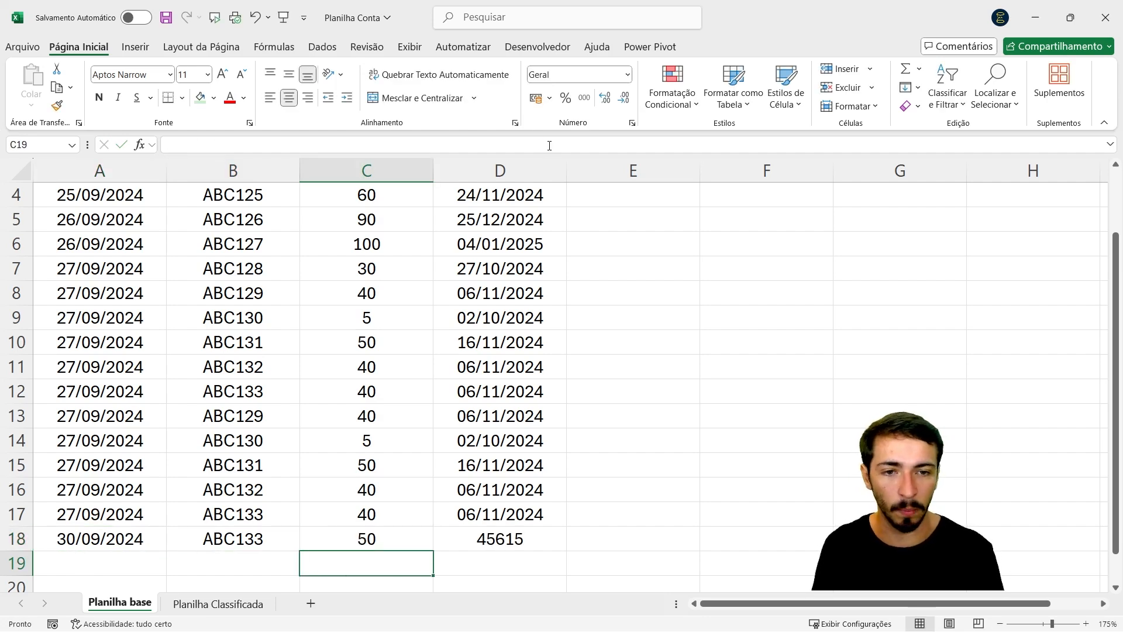
- Check the new record's placement on Planilha Classificada, and format its Data Limite in D18 of Planilha base as Data Abreviada
key(Up)
key(Right)
key(ctrl+Page_Down)
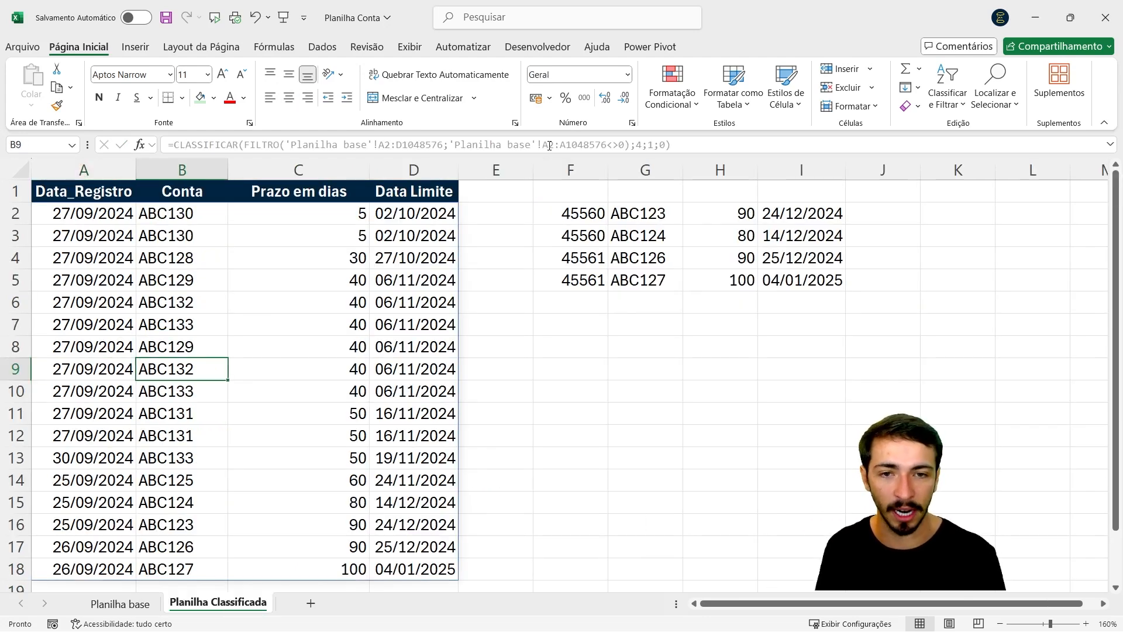
key(Right)
key(Down)
key(Down)
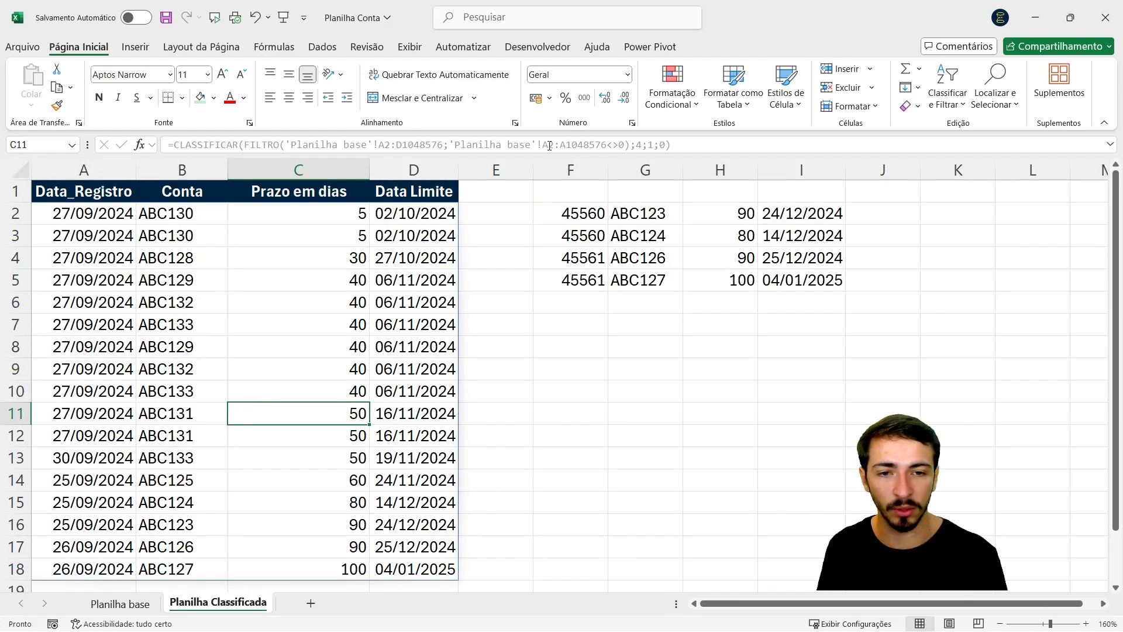
key(ctrl+Page_Up)
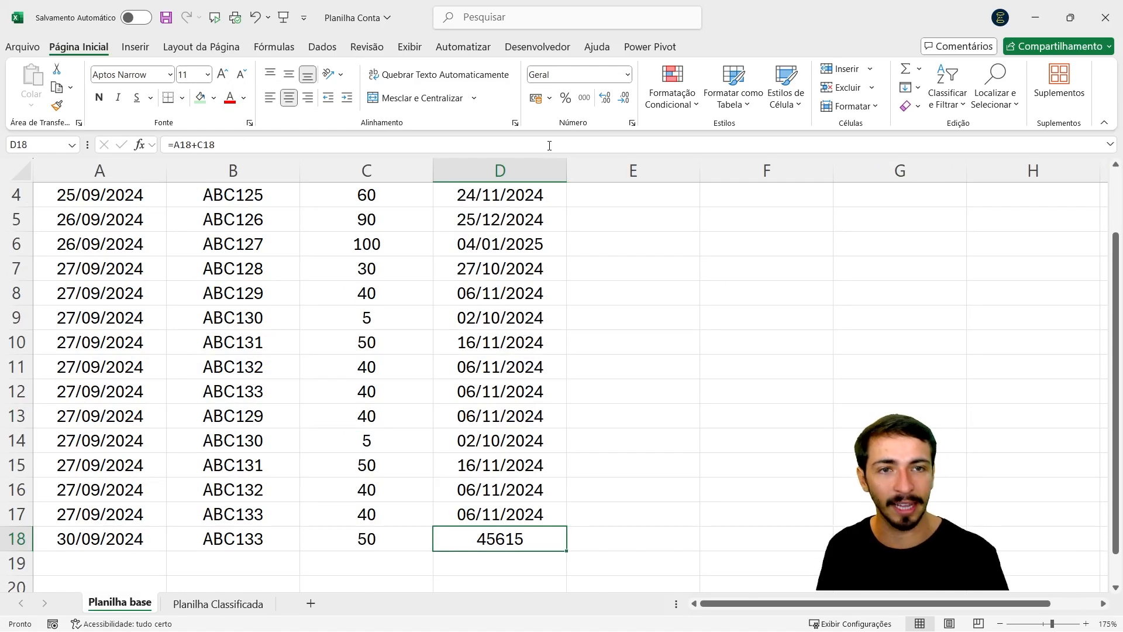
click(627, 74)
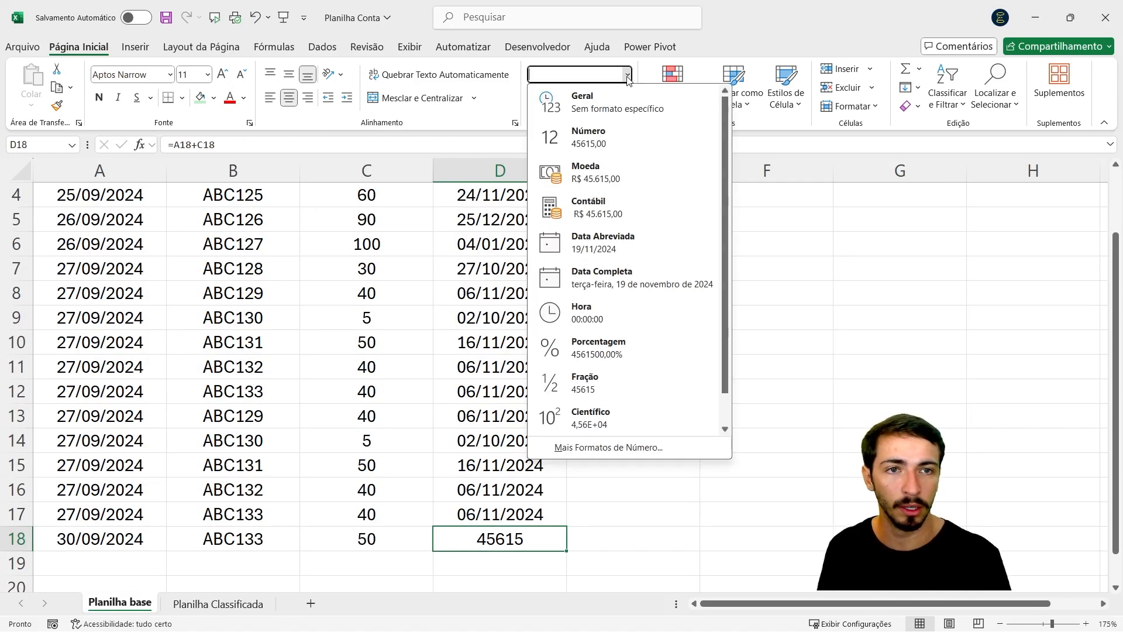
click(651, 243)
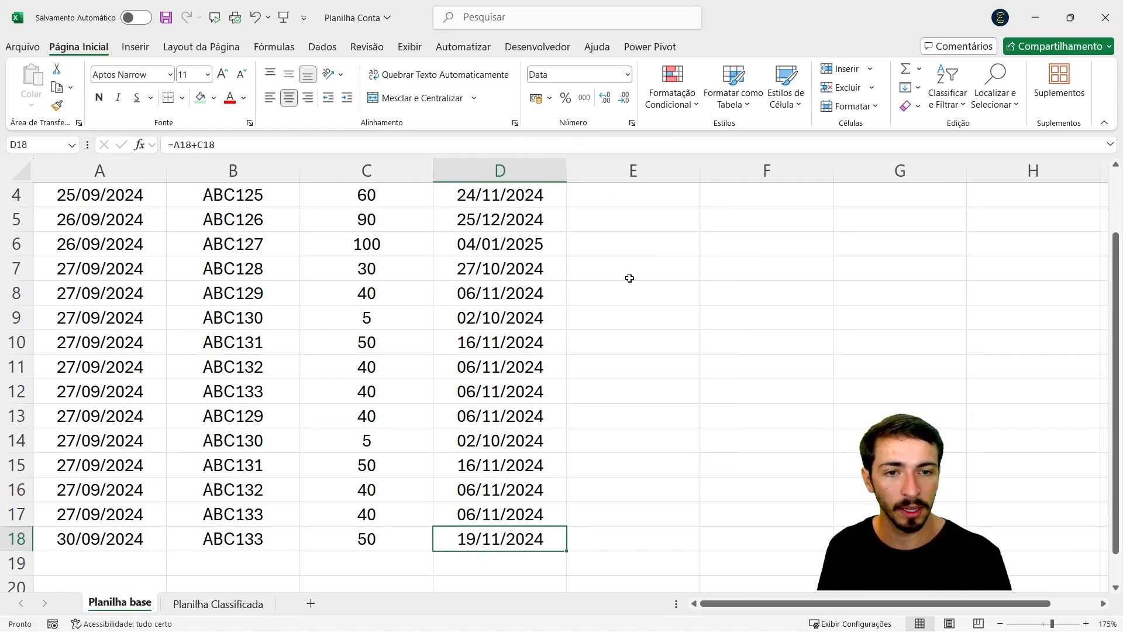
- Examine the new 30/09/2024 record and the Data Limite order on Planilha Classificada, comparing it with the entry area below the Planilha base data
click(234, 611)
click(444, 463)
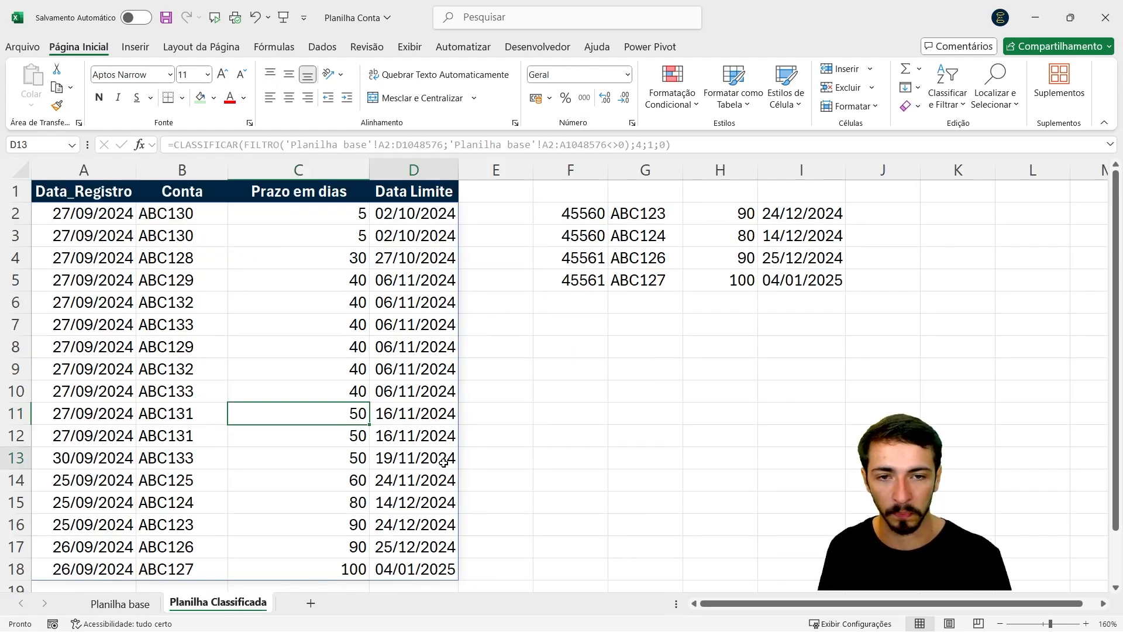
drag(444, 462, 66, 463)
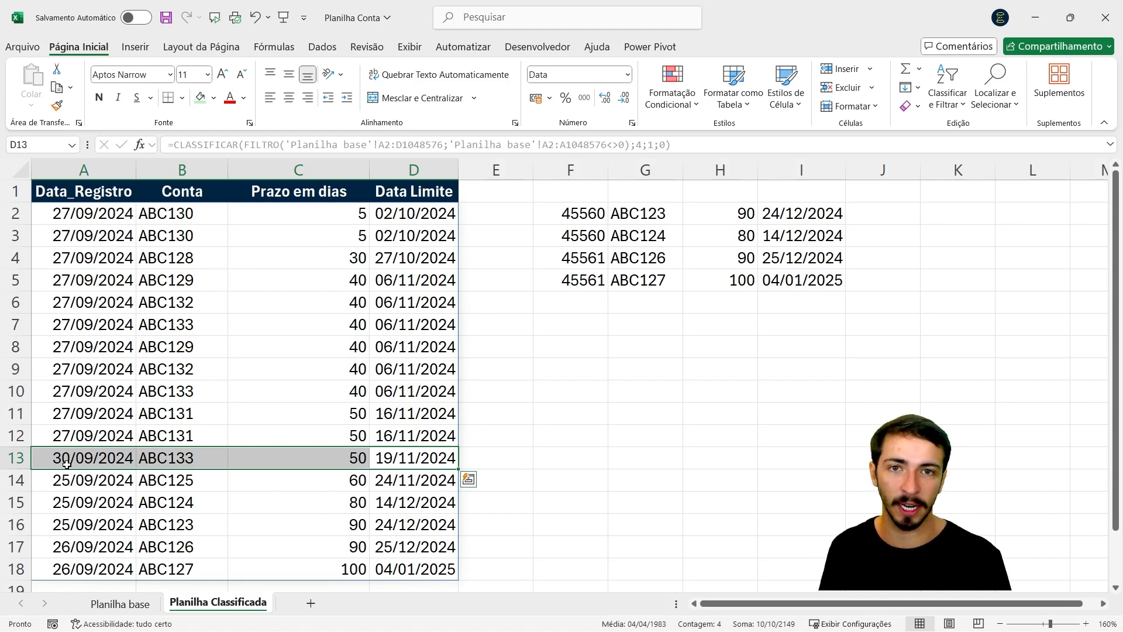
click(417, 213)
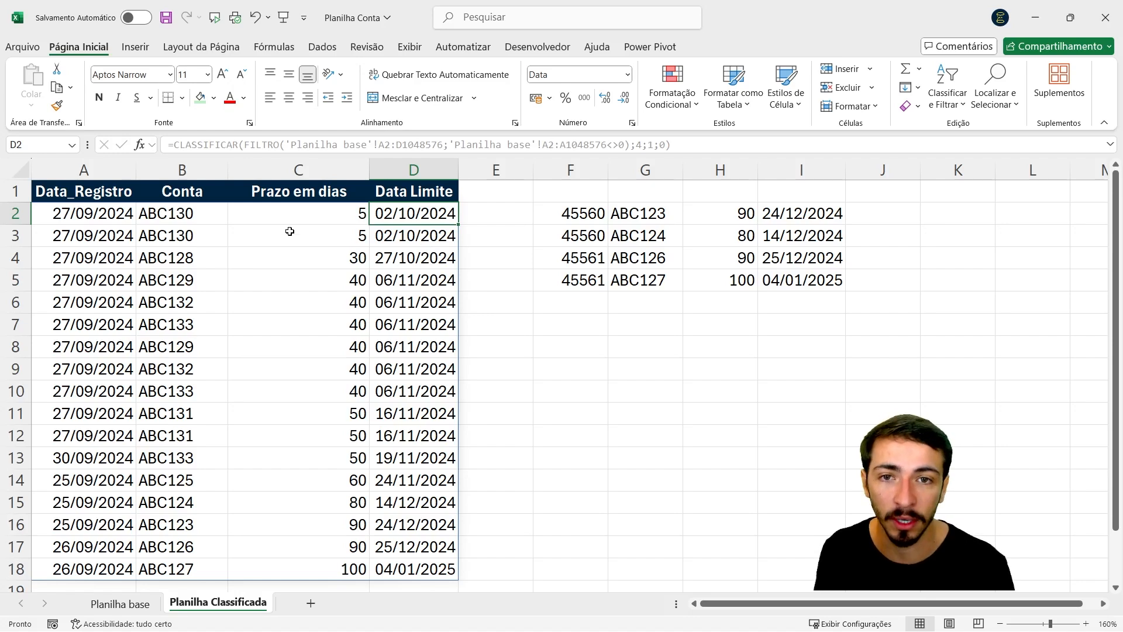
scroll(195, 386, down, 2)
scroll(201, 421, up, 2)
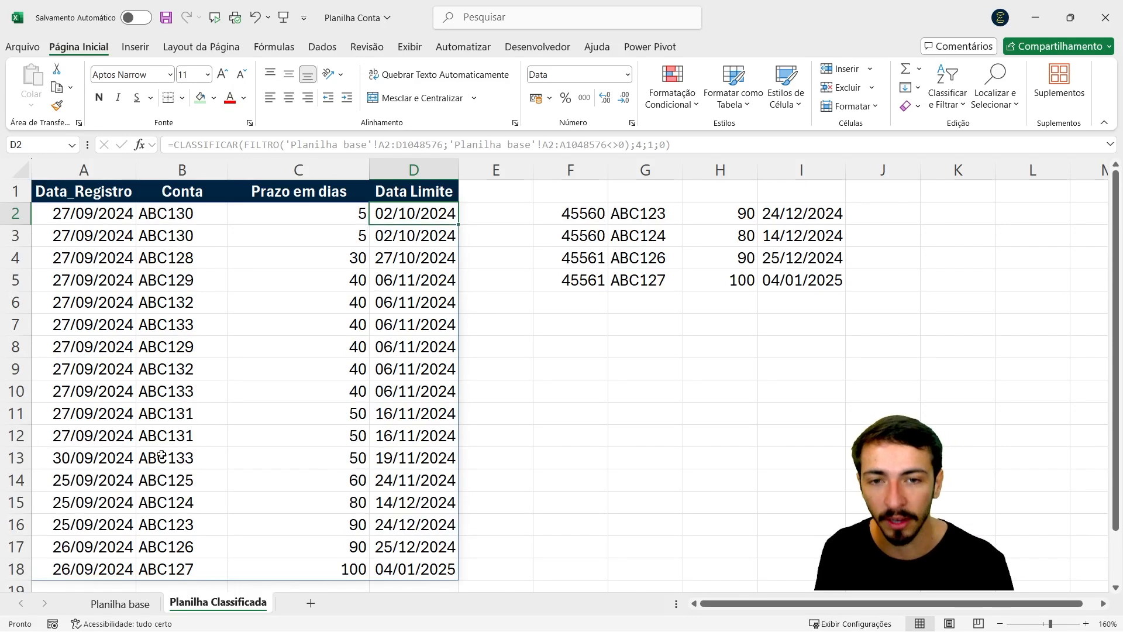
key(ctrl+Page_Up)
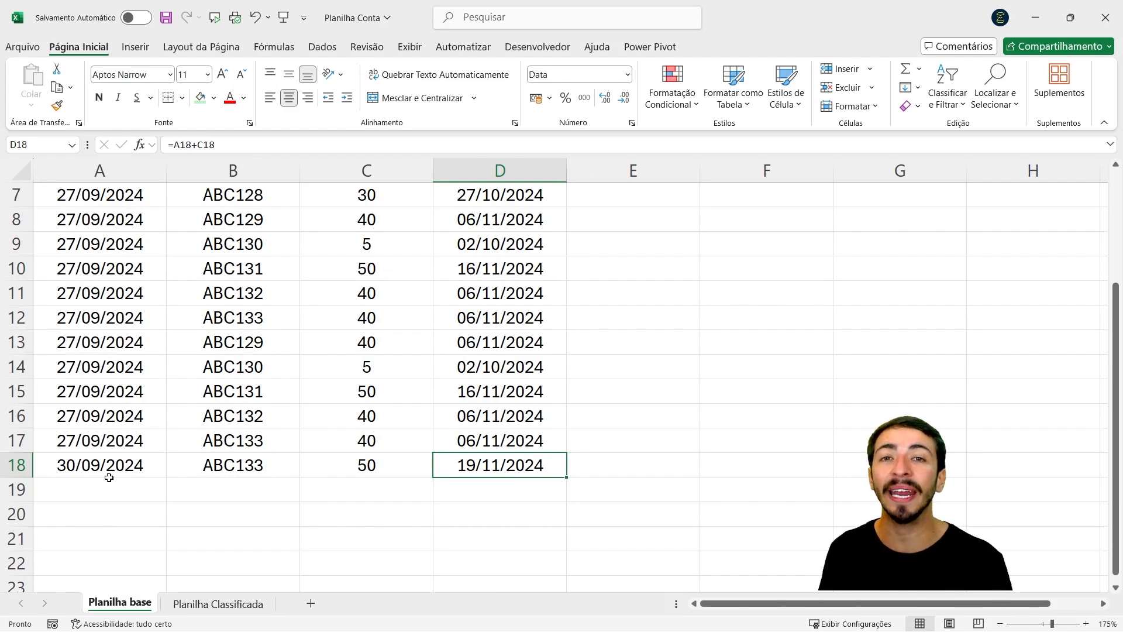
drag(71, 484, 557, 524)
click(248, 609)
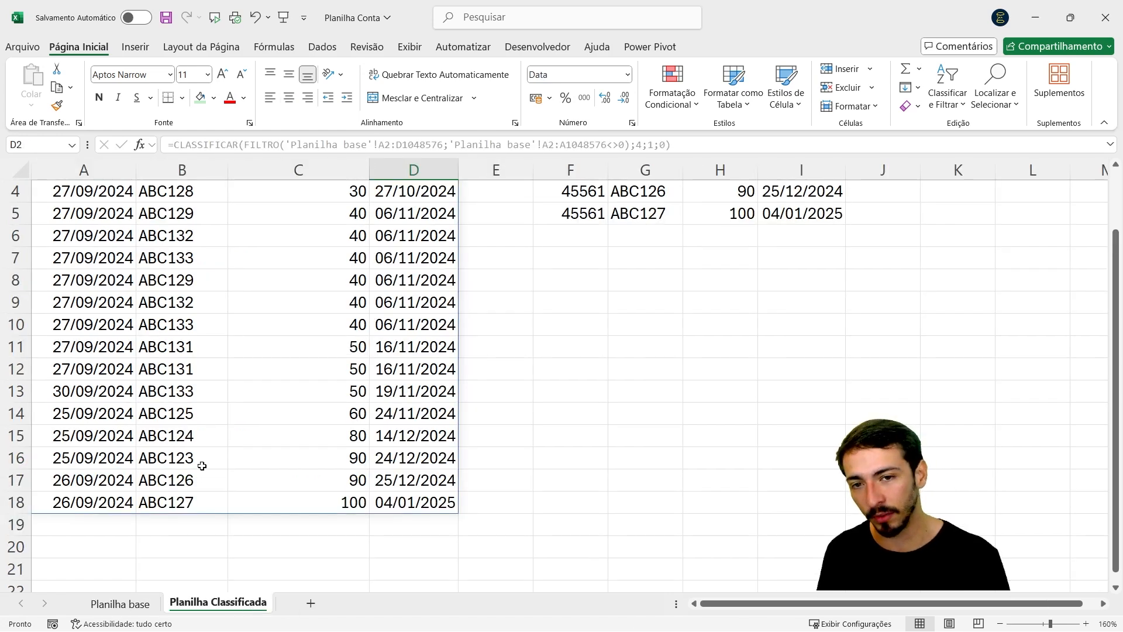
scroll(177, 370, up, 1)
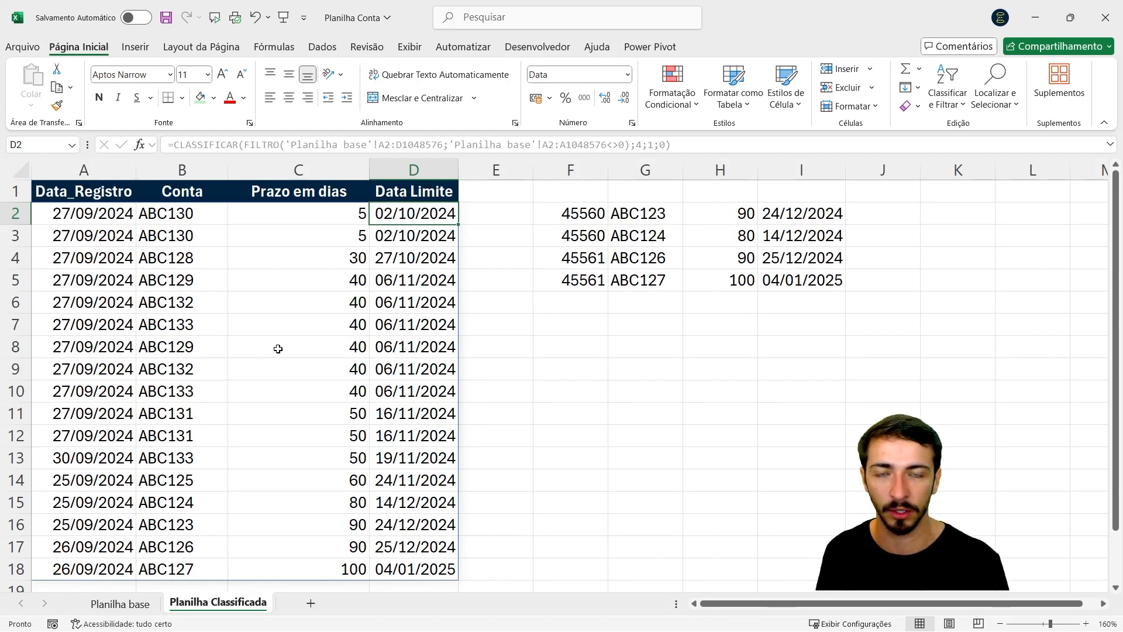